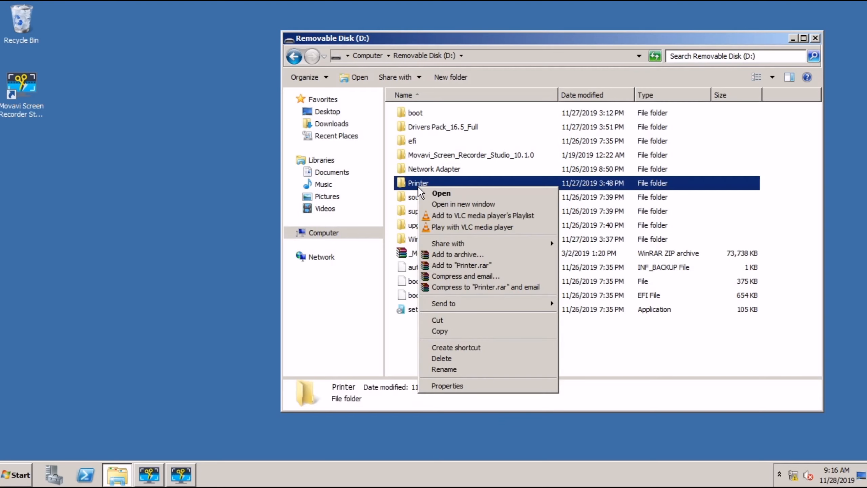
Step: Run the L120_x64_211UsHomeExportAsiaML driver installer from the removable disk's Printer folder
click(440, 193)
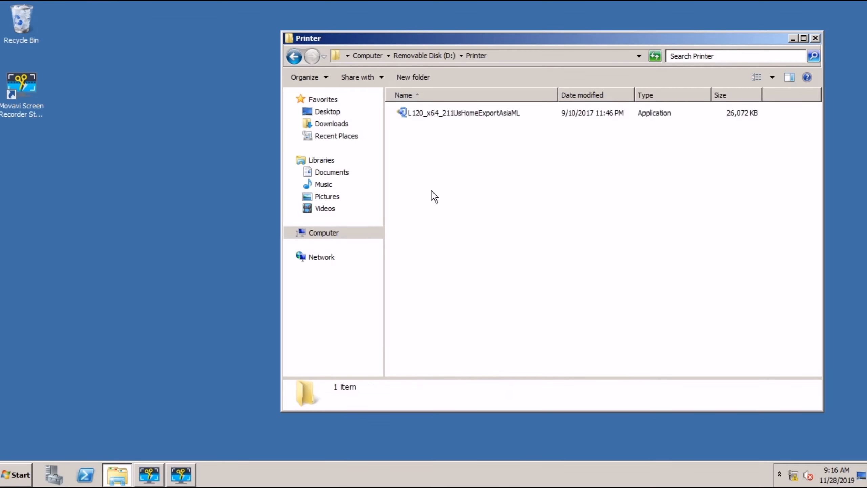
right_click(440, 112)
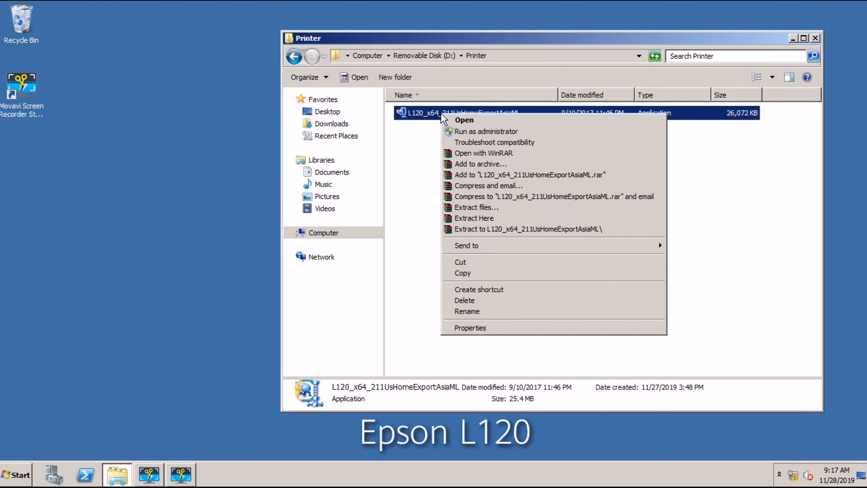
click(449, 119)
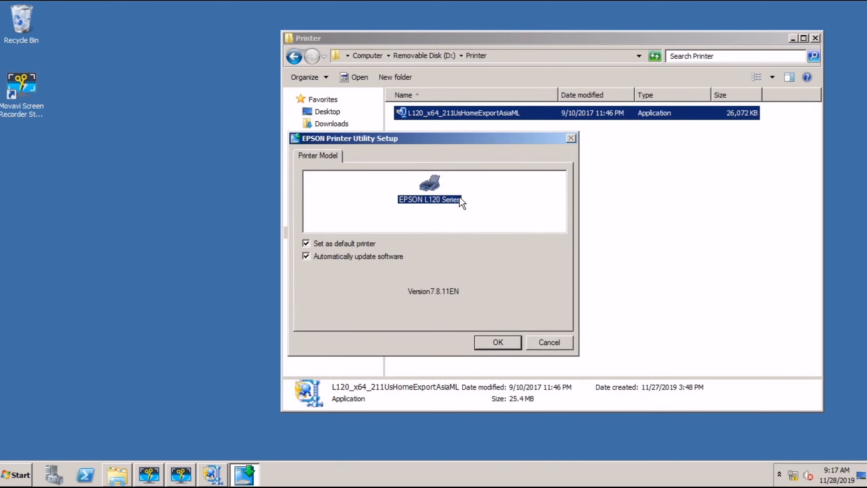
Step: Accept the EPSON L120 Series model, English language and license agreement, and close the Printer folder
click(489, 350)
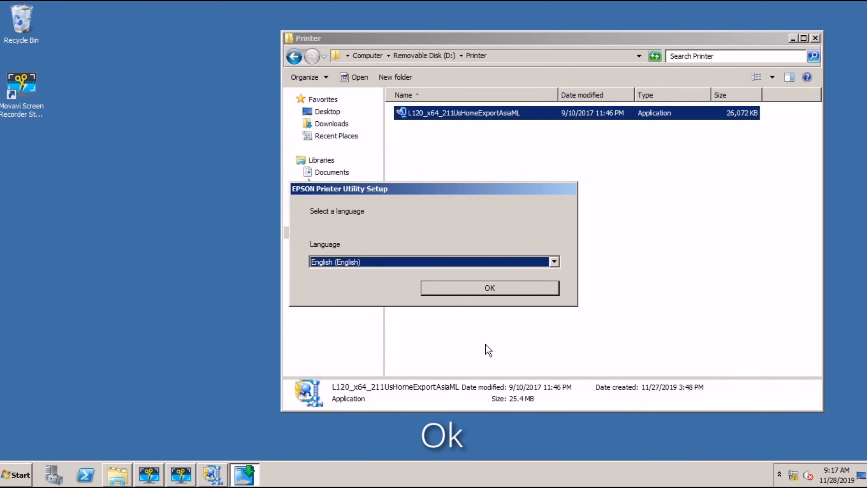
click(492, 289)
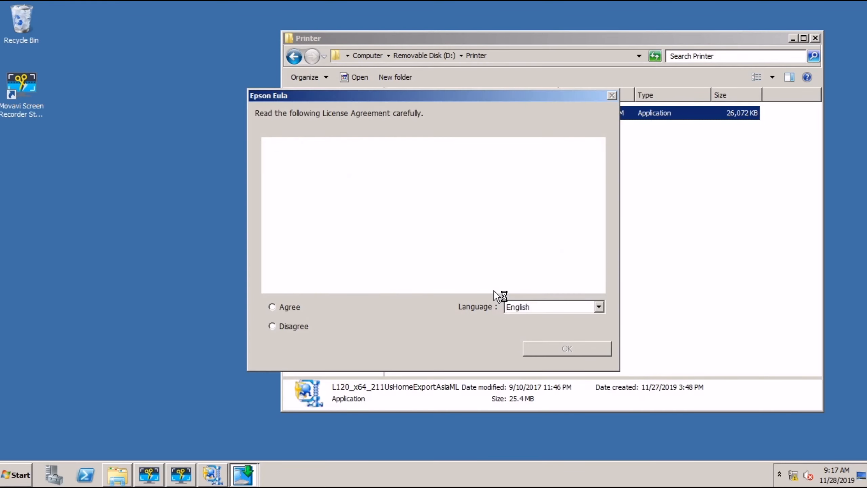
drag(599, 160, 596, 274)
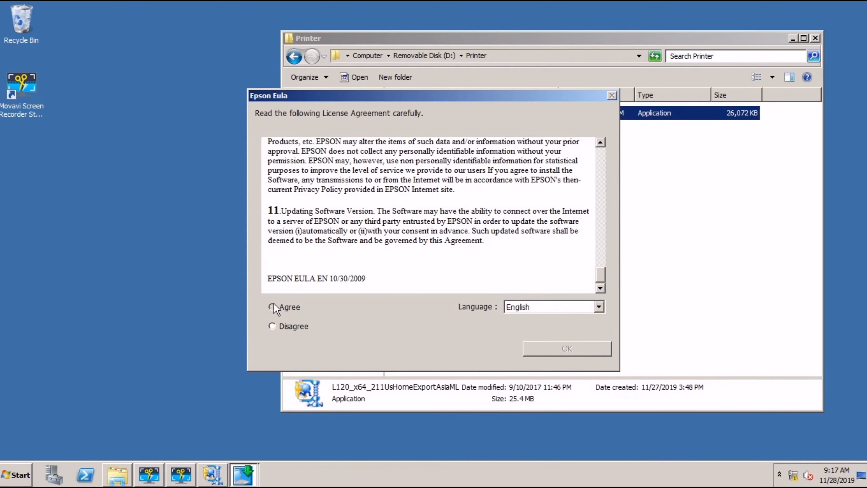
click(560, 348)
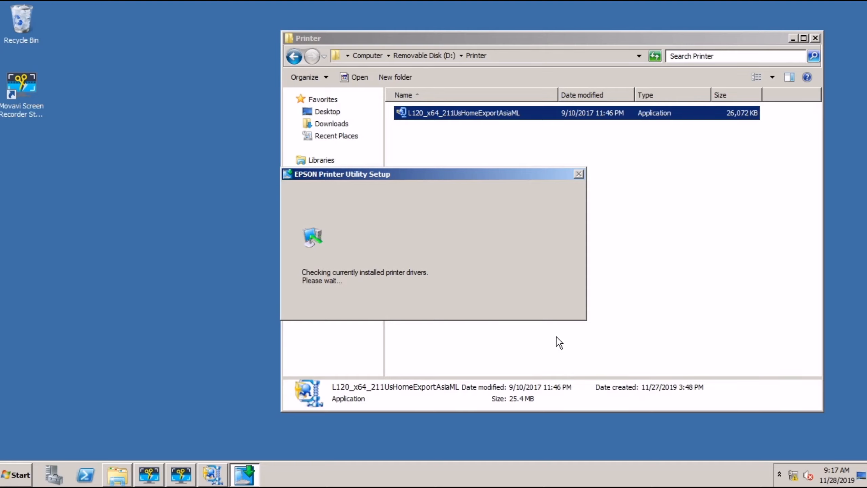
click(814, 39)
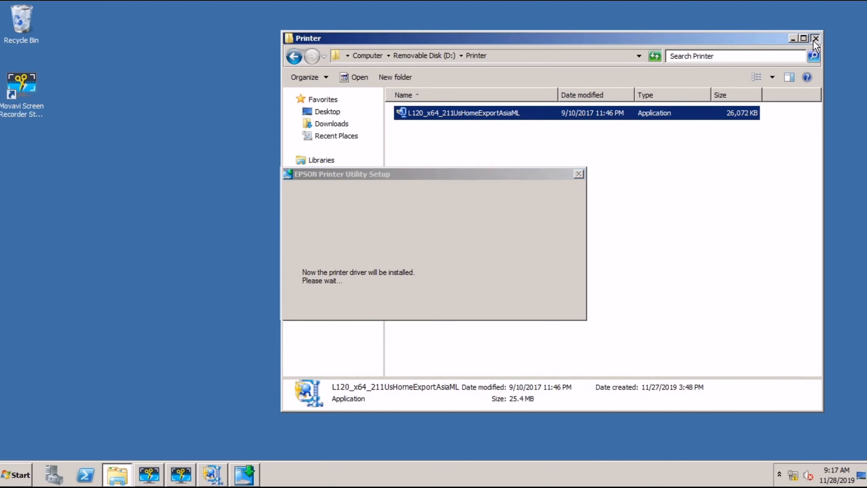
click(815, 39)
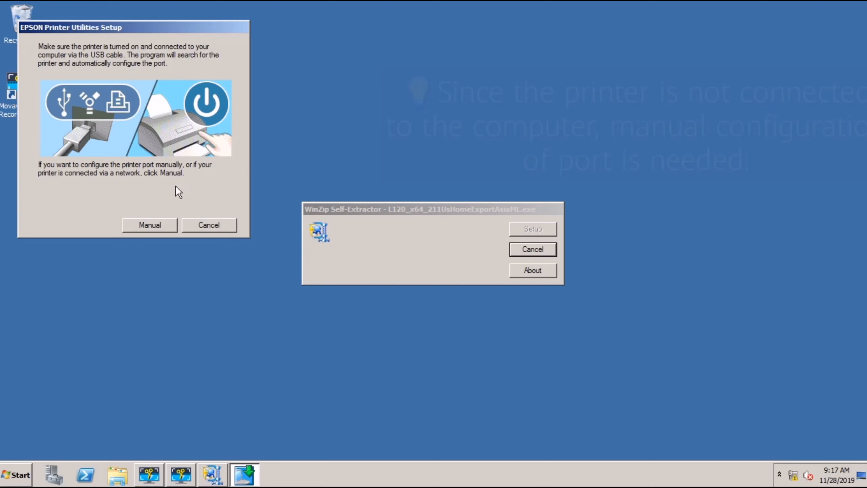
Step: Set the printer port manually to LPT3 and dismiss the installation success message
click(160, 223)
mouse_move(263, 152)
mouse_down()
mouse_move(258, 180)
mouse_move(262, 154)
mouse_up()
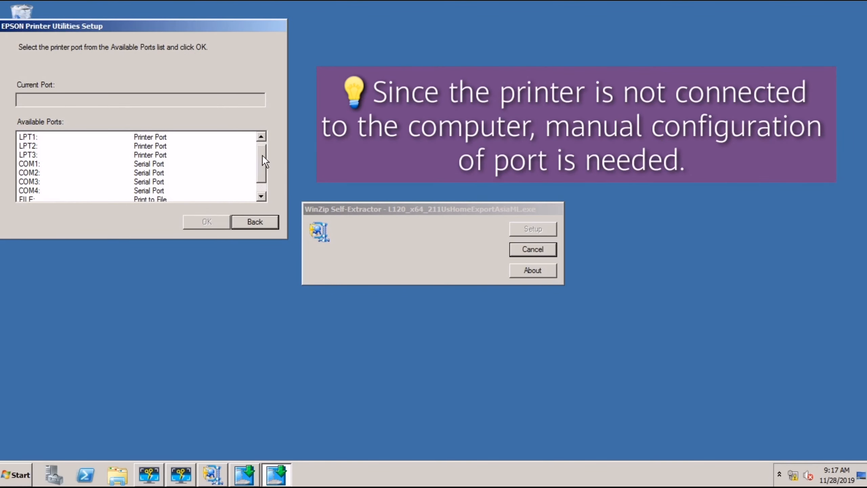
click(143, 154)
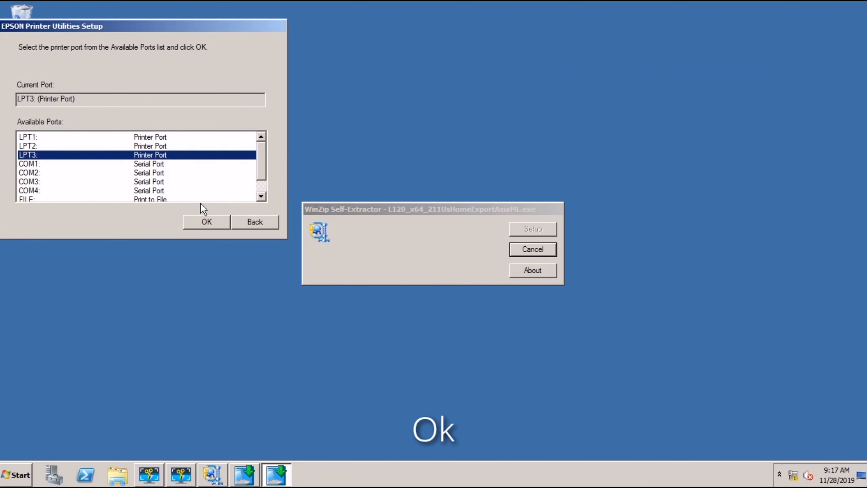
click(207, 222)
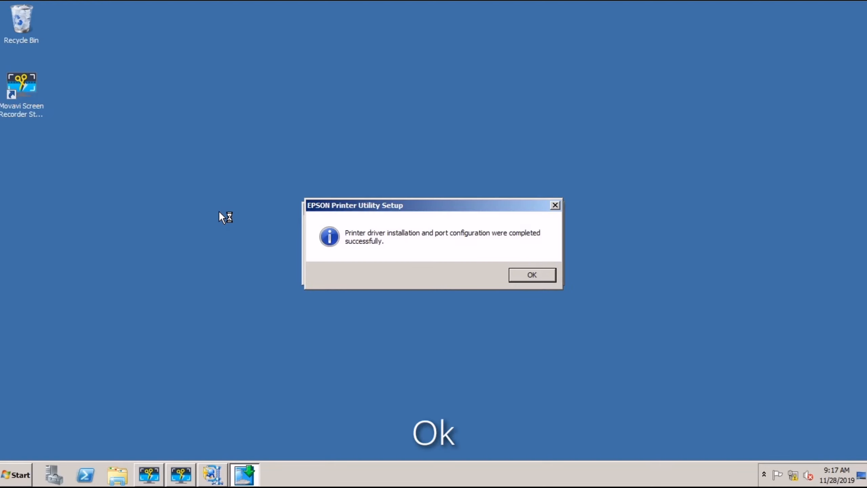
click(522, 273)
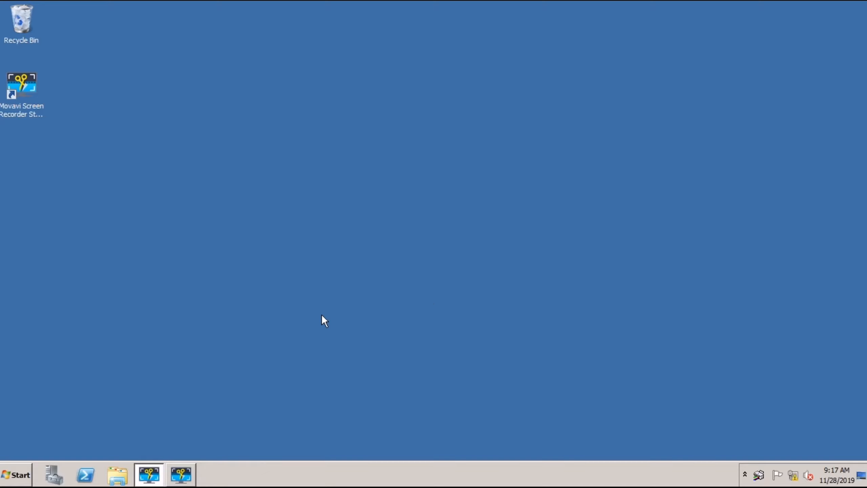
Step: Open Devices and Printers and view the EPSON L120 device properties
click(13, 480)
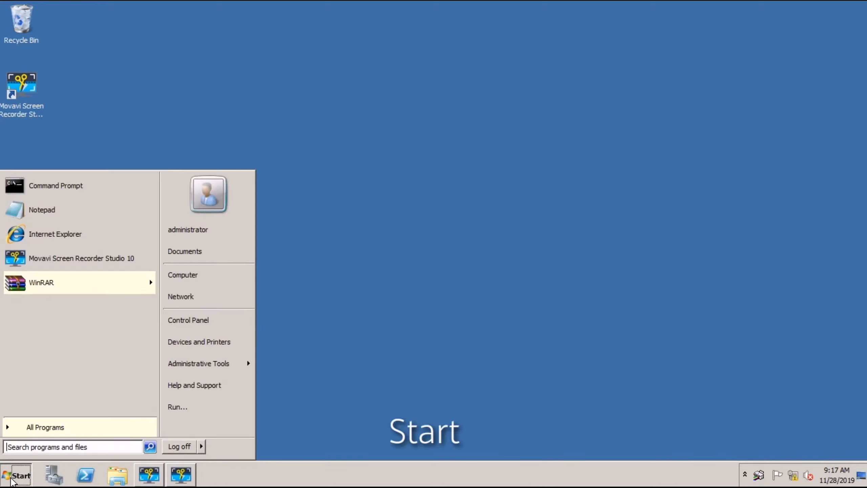
right_click(185, 347)
click(205, 355)
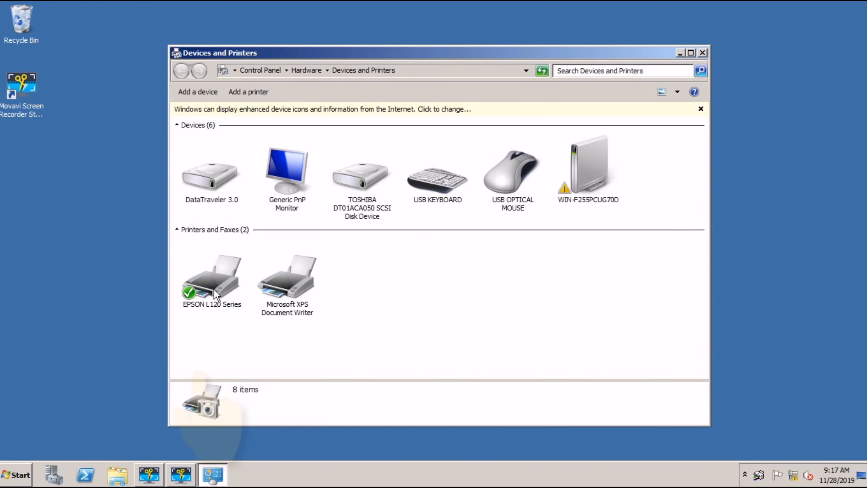
right_click(210, 285)
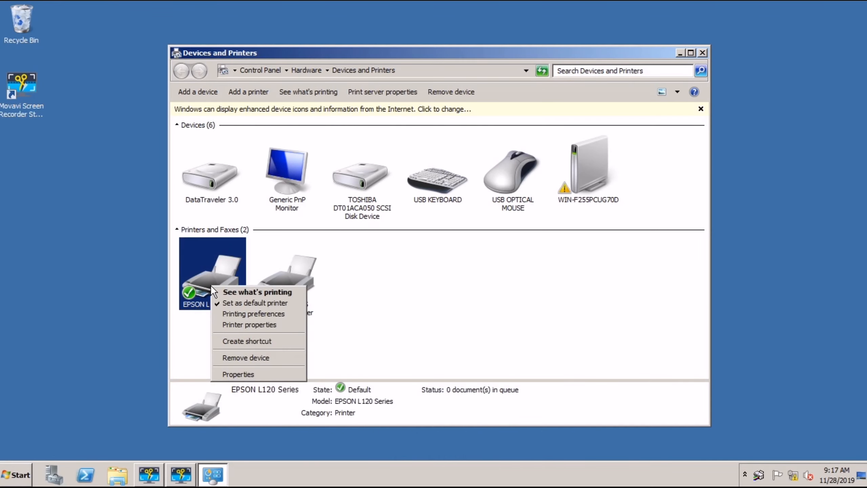
click(229, 371)
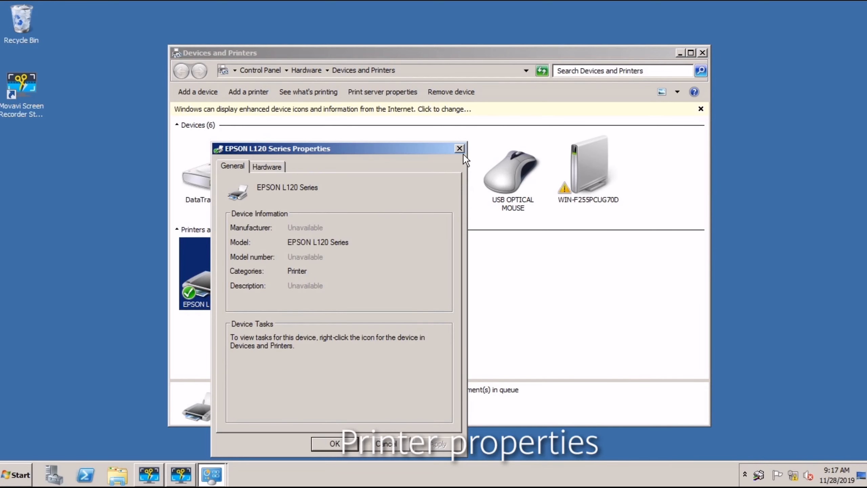
click(460, 150)
Step: Share the EPSON L120 Series printer and list it in the directory
right_click(215, 283)
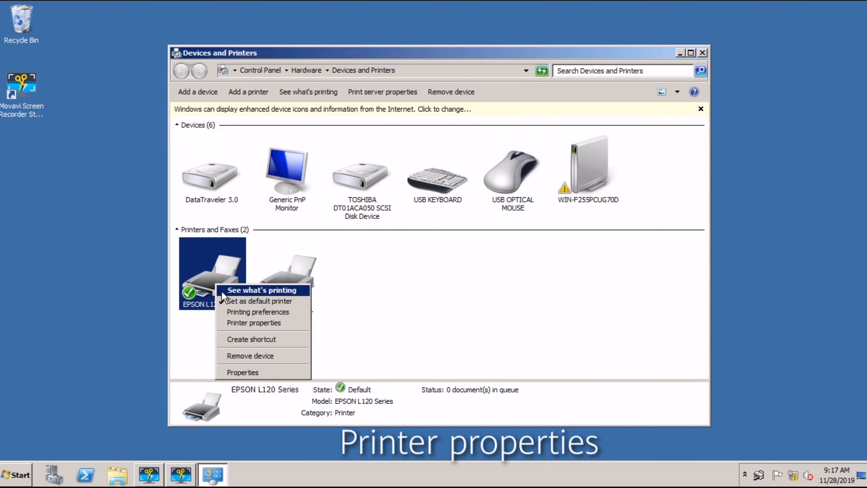
click(233, 325)
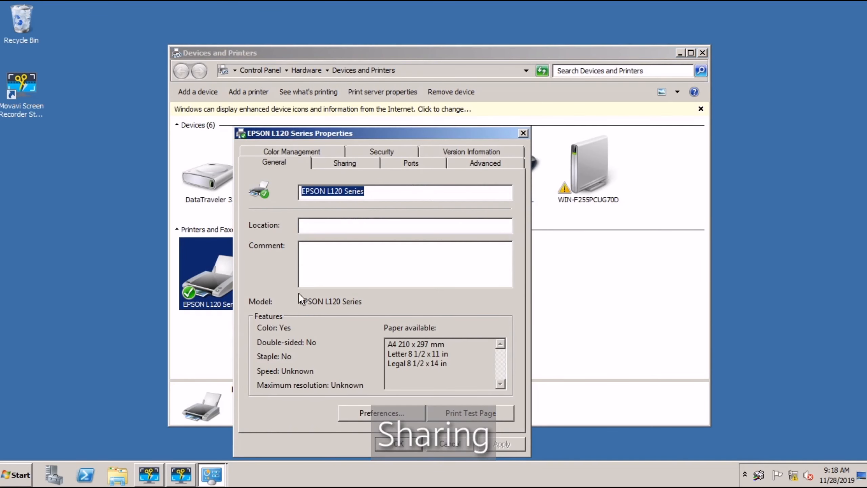
click(338, 164)
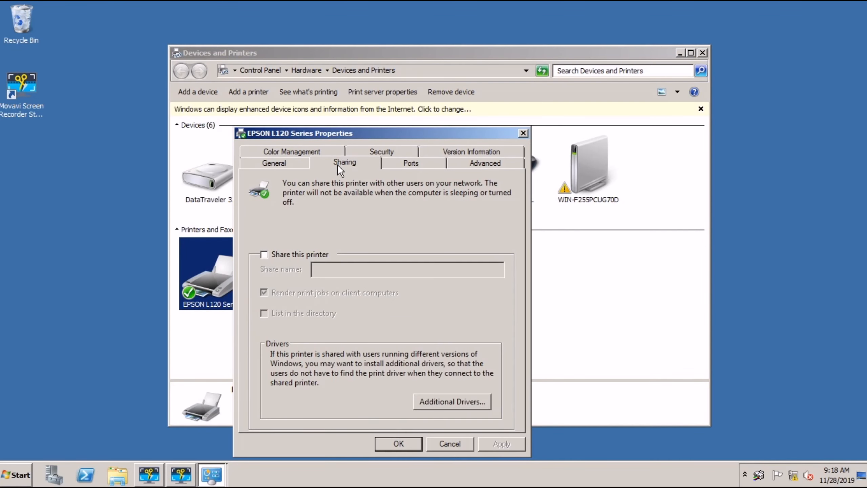
click(264, 254)
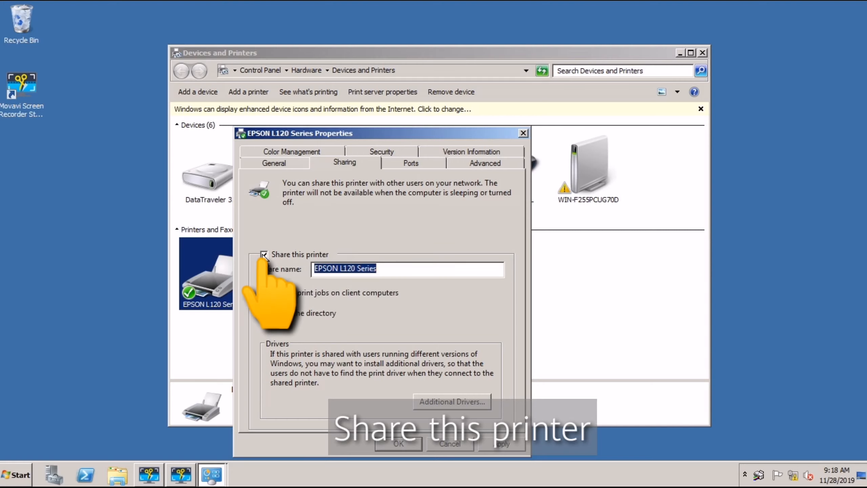
click(266, 314)
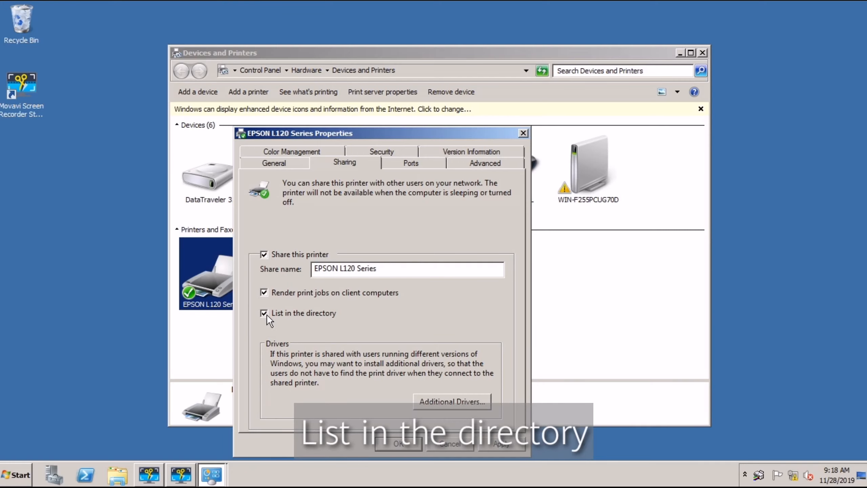
click(497, 445)
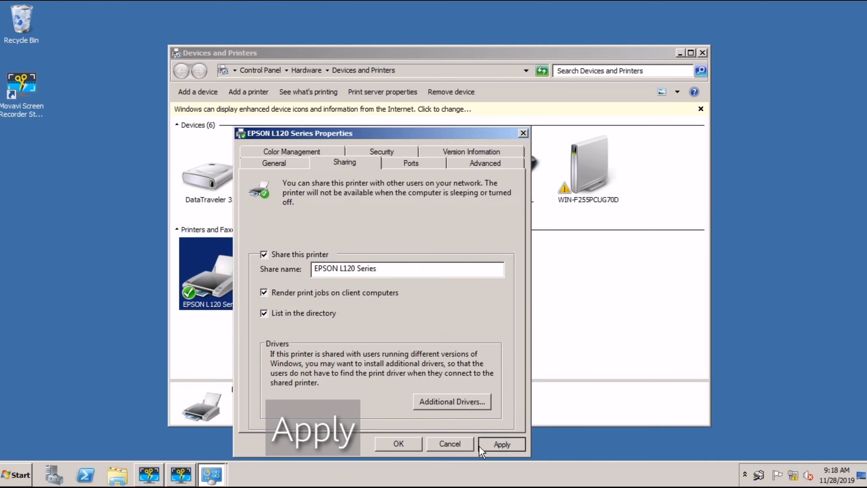
click(413, 444)
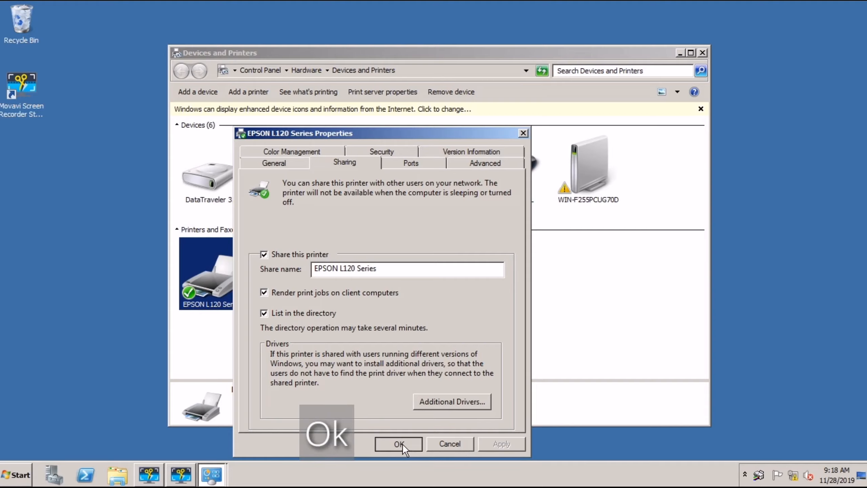
click(400, 444)
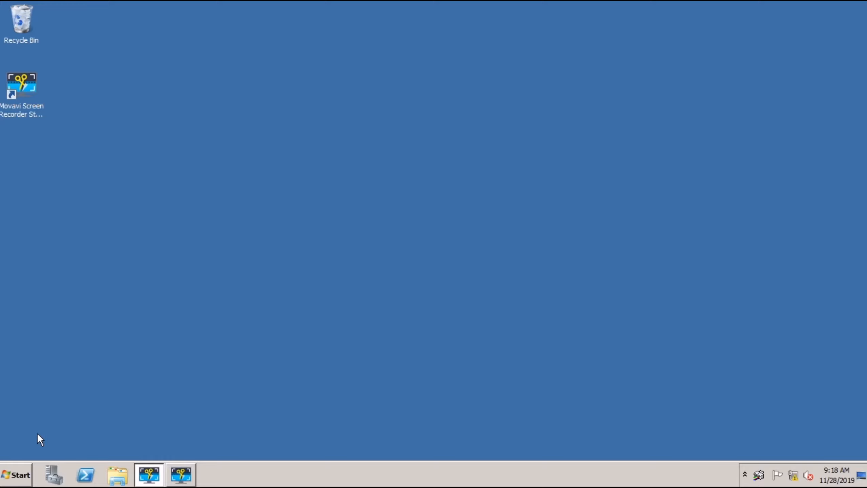
Step: Go to Windows Firewall under Control Panel's System and Security
click(7, 478)
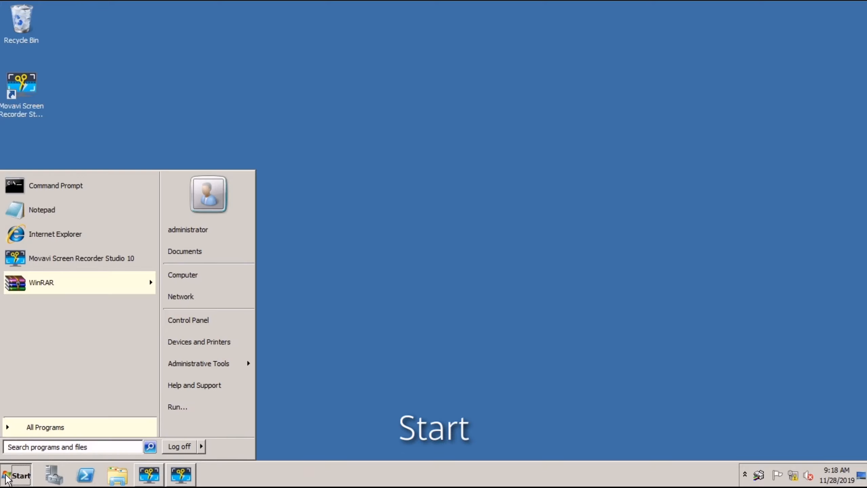
click(201, 323)
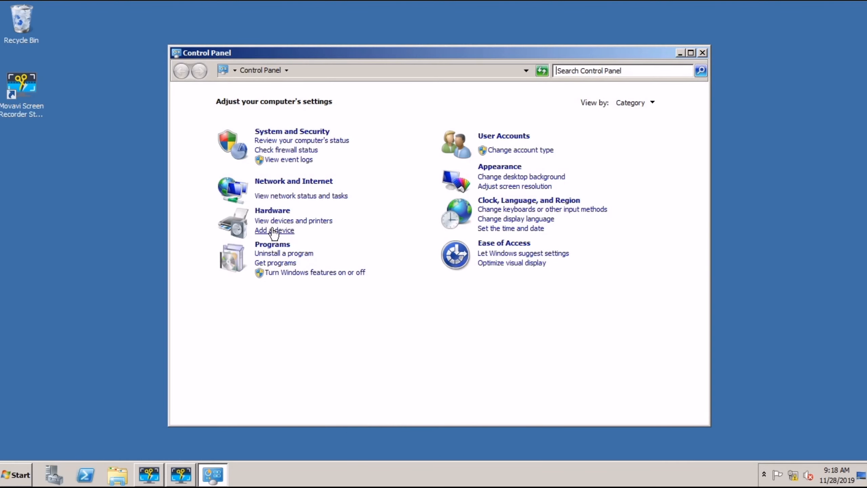
click(288, 133)
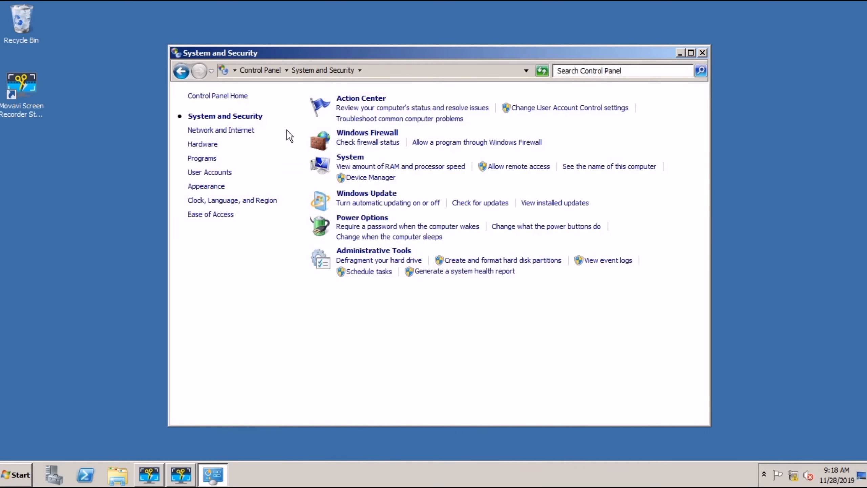
click(355, 134)
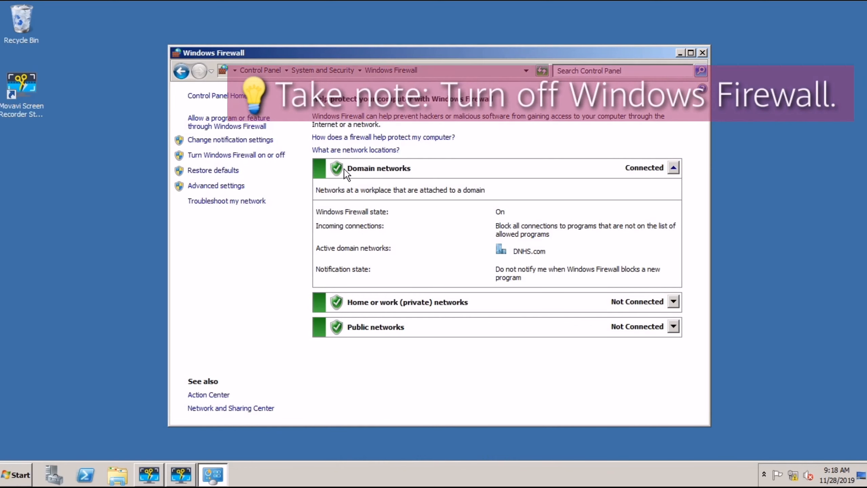
Step: Turn off Windows Firewall for domain, private and public networks, then close the window
click(230, 157)
click(293, 201)
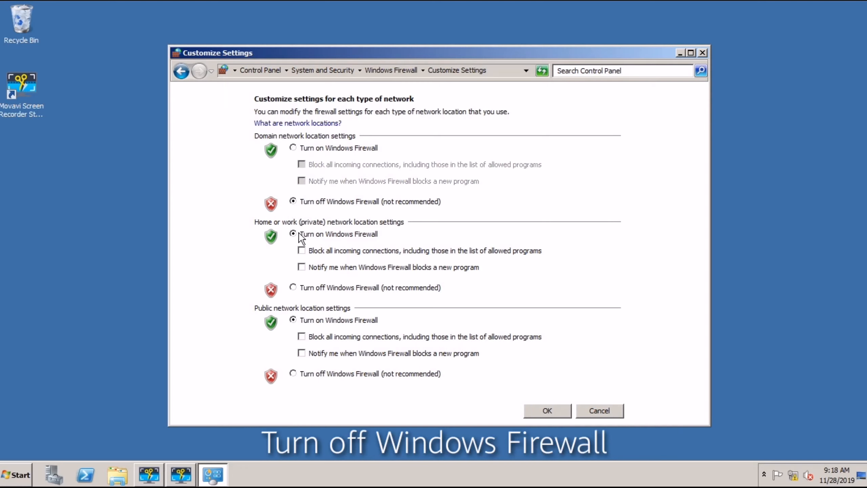
click(293, 287)
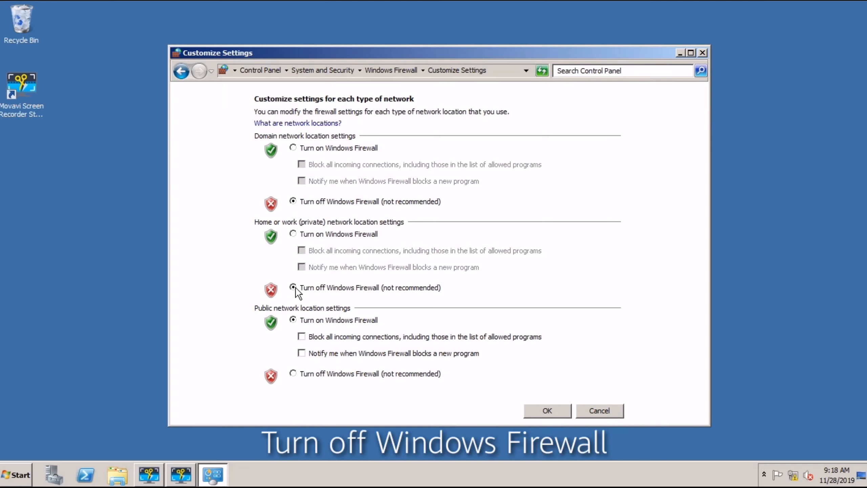
click(293, 373)
click(546, 411)
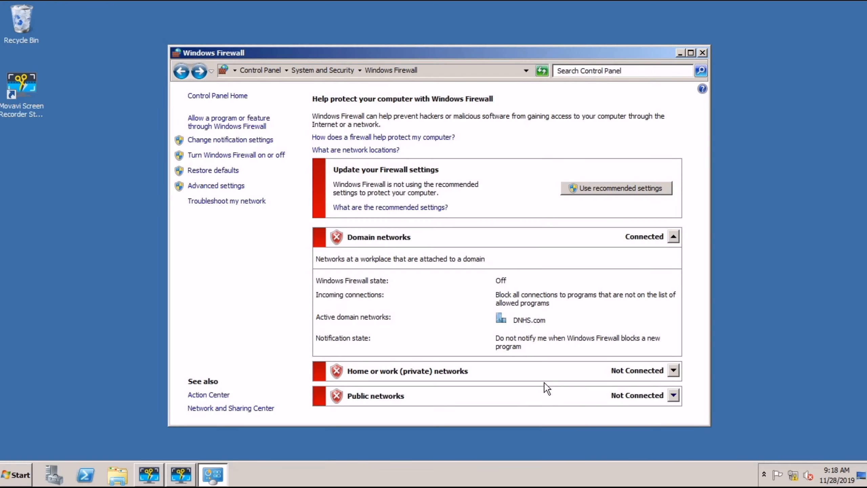
click(702, 54)
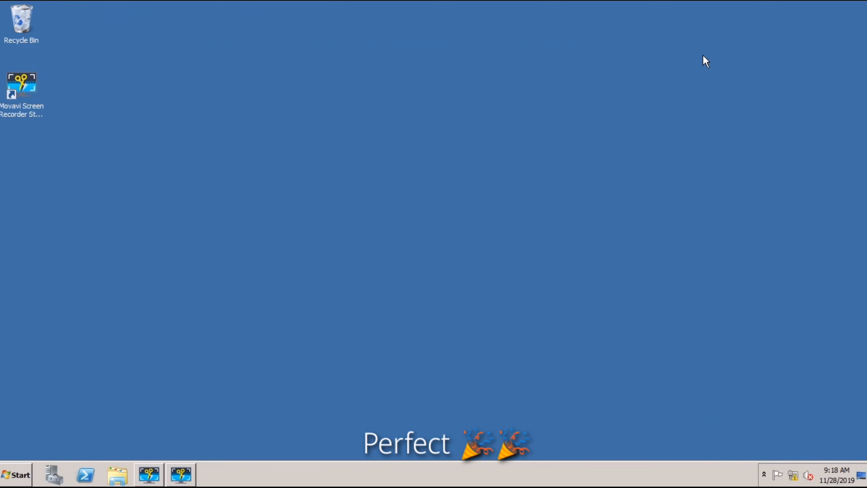
Step: Allow Remote Desktop connections from computers running any version, then close System
click(11, 473)
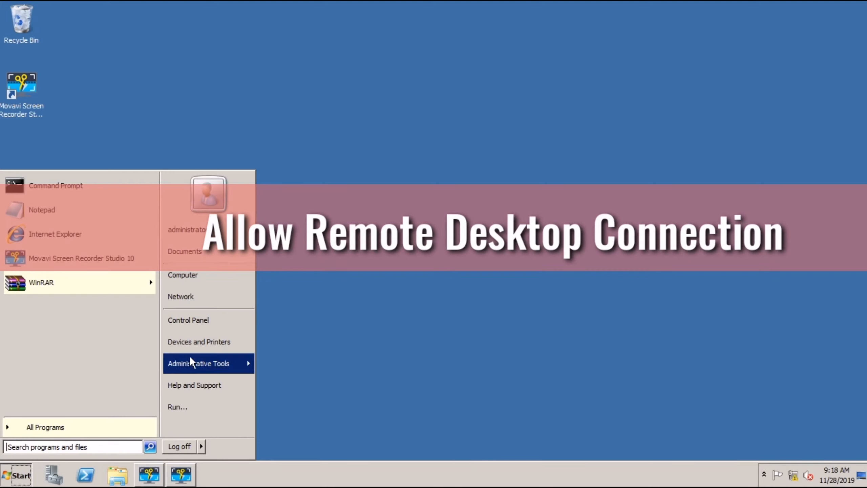
right_click(185, 277)
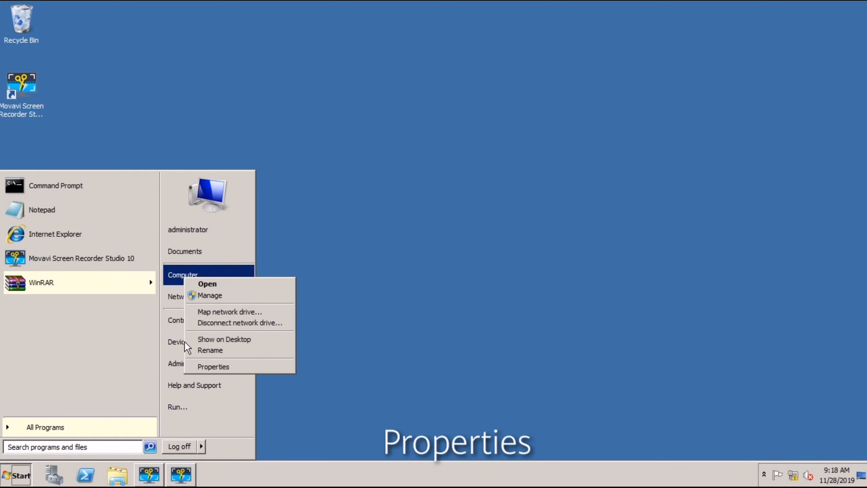
click(207, 367)
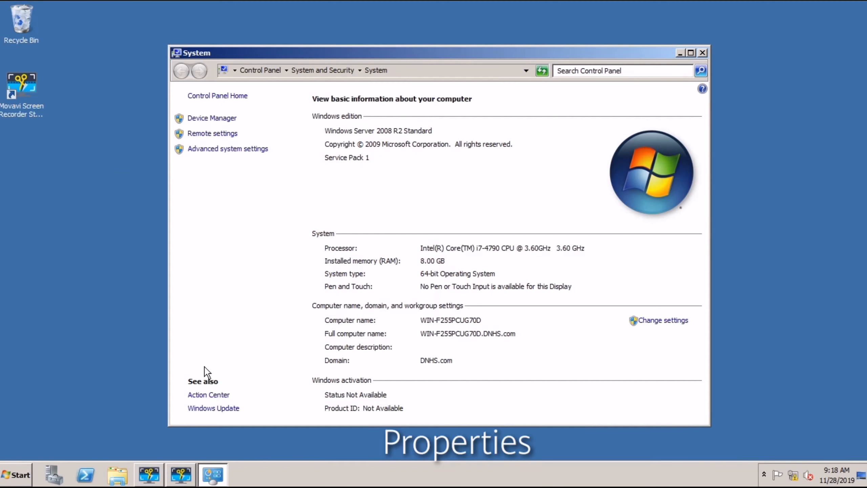
click(218, 135)
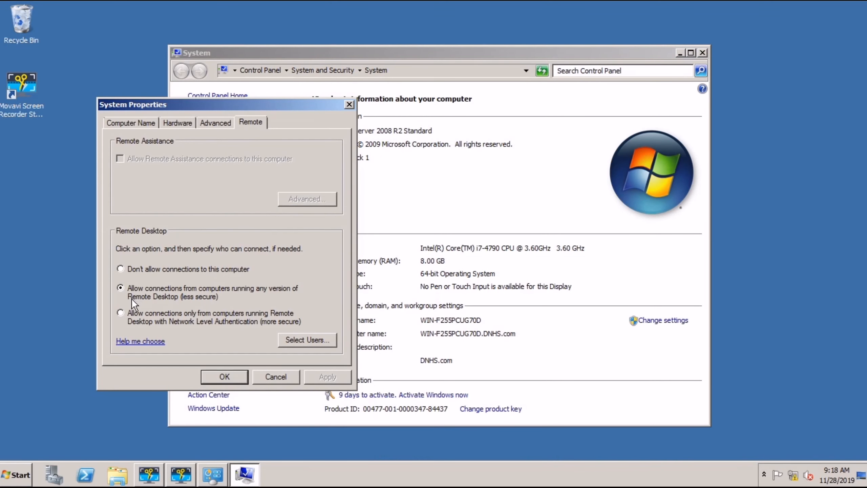
click(122, 288)
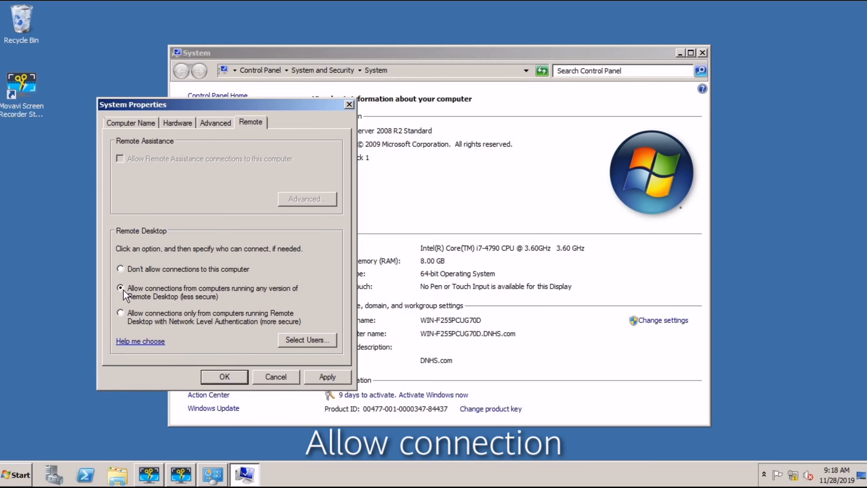
click(324, 377)
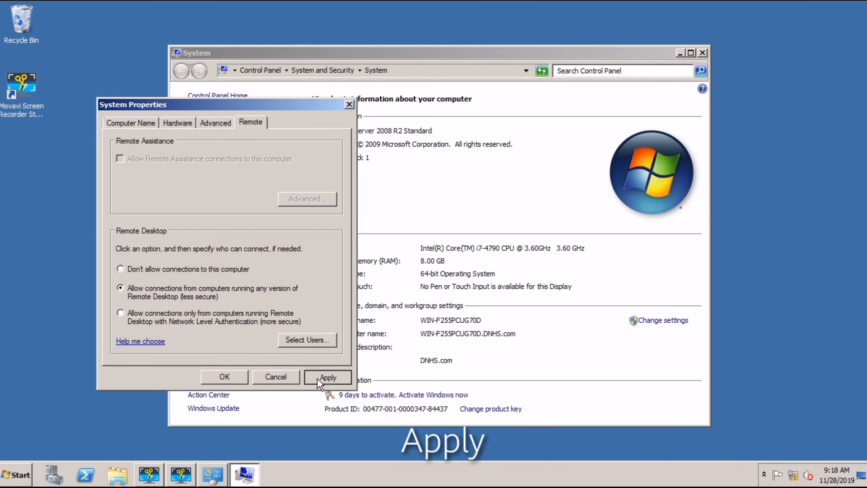
click(234, 381)
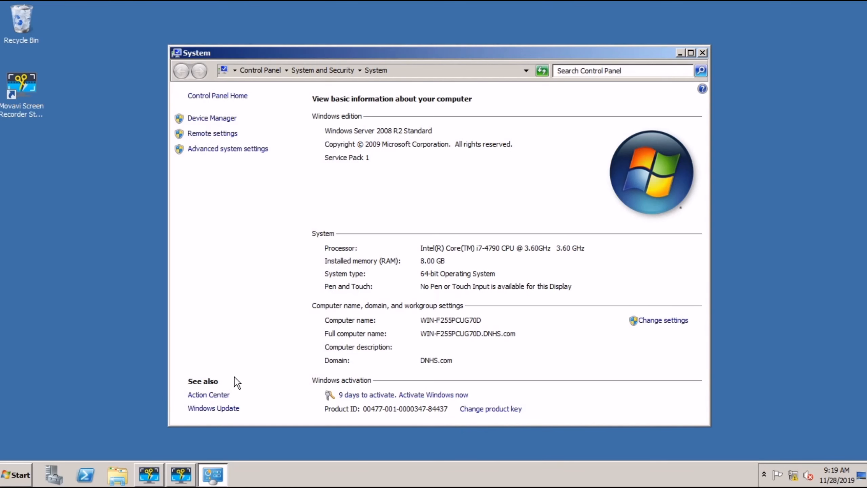
click(700, 54)
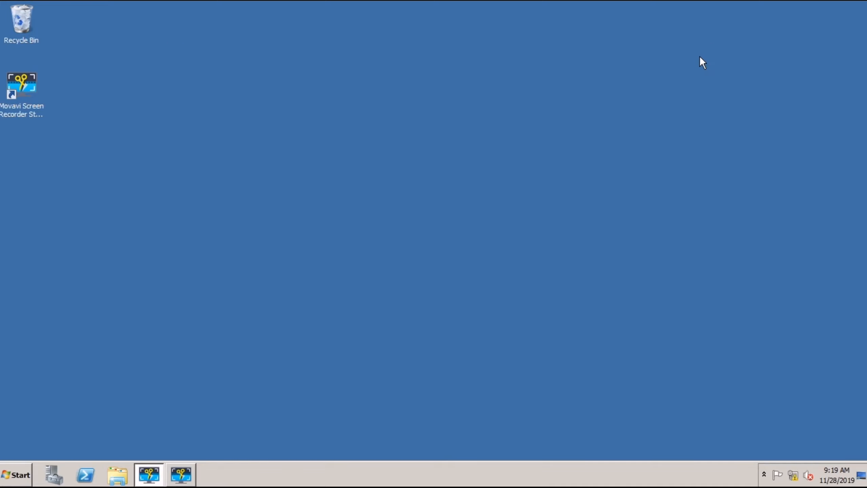
Step: Create a new desktop folder named 'Cookery Student'
right_click(281, 201)
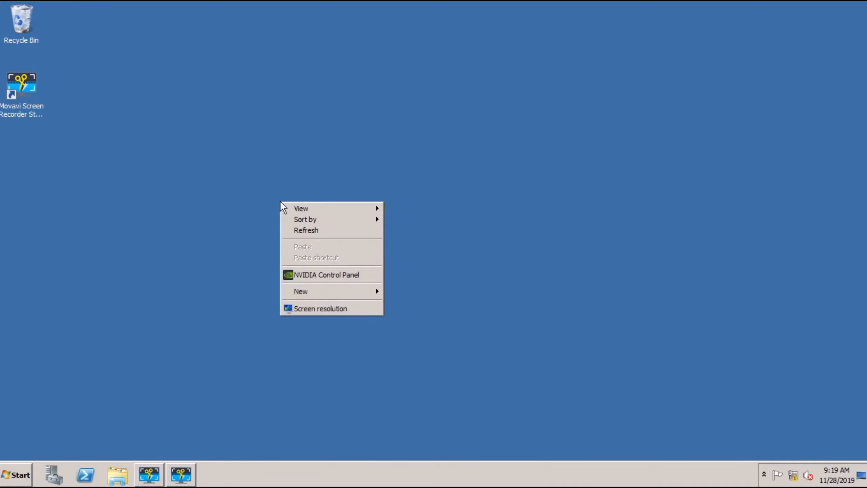
mouse_move(304, 288)
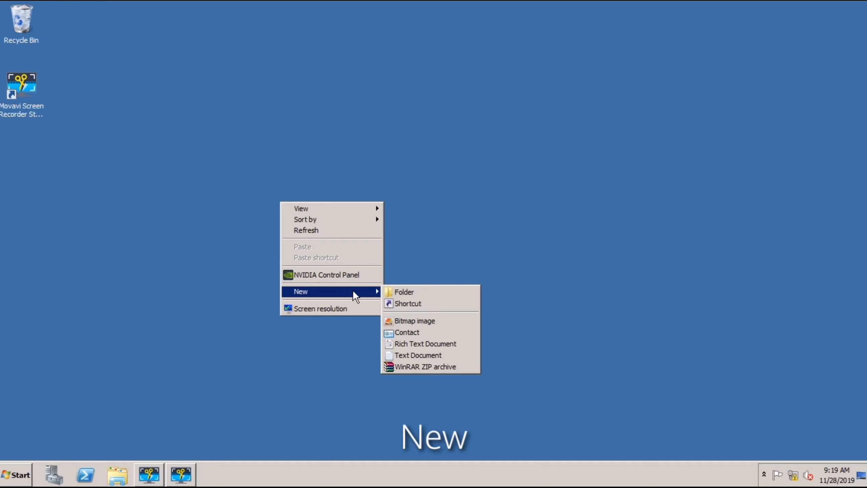
click(404, 292)
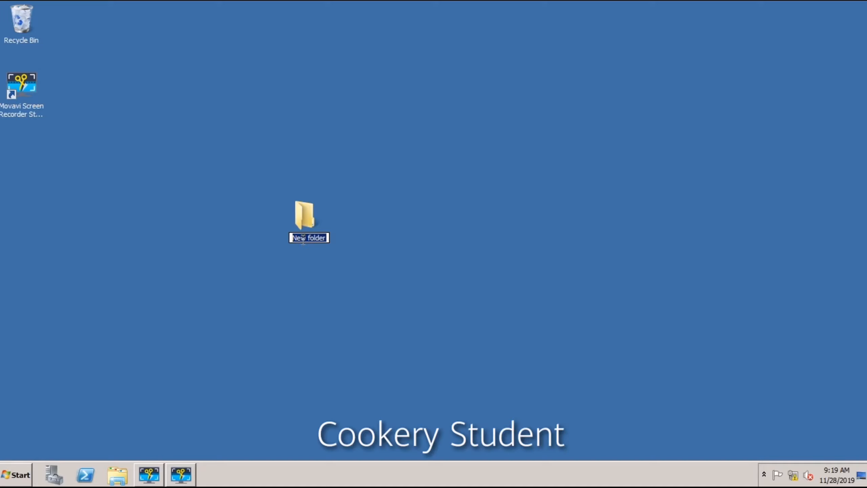
text(C)
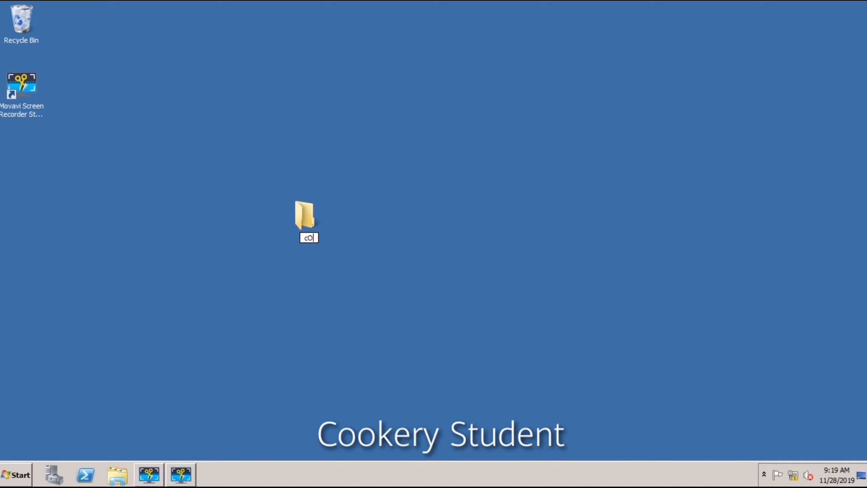
text(ookery Stud)
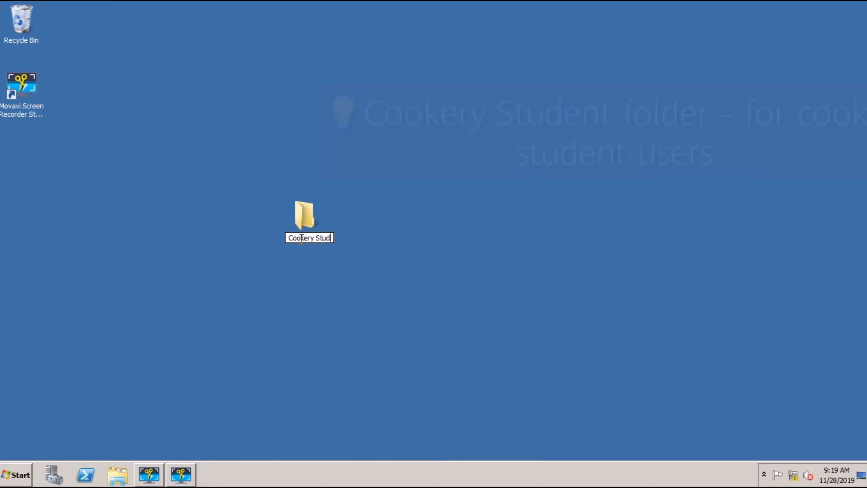
text(ent)
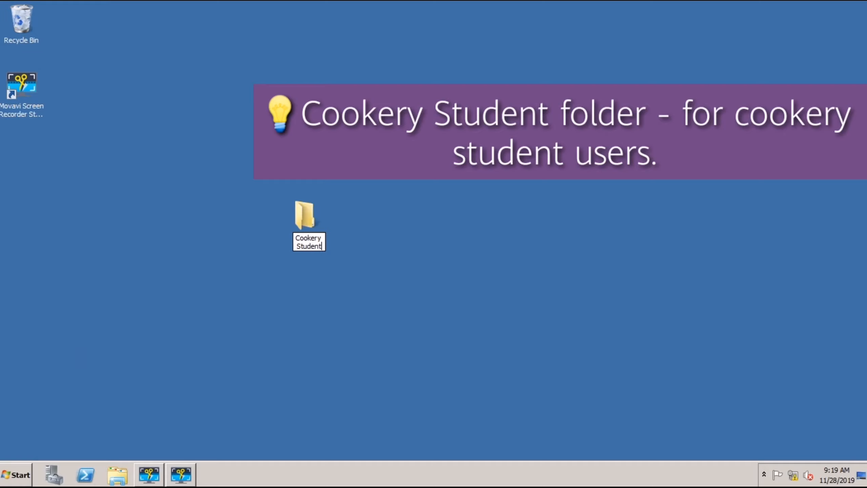
key(Return)
right_click(321, 306)
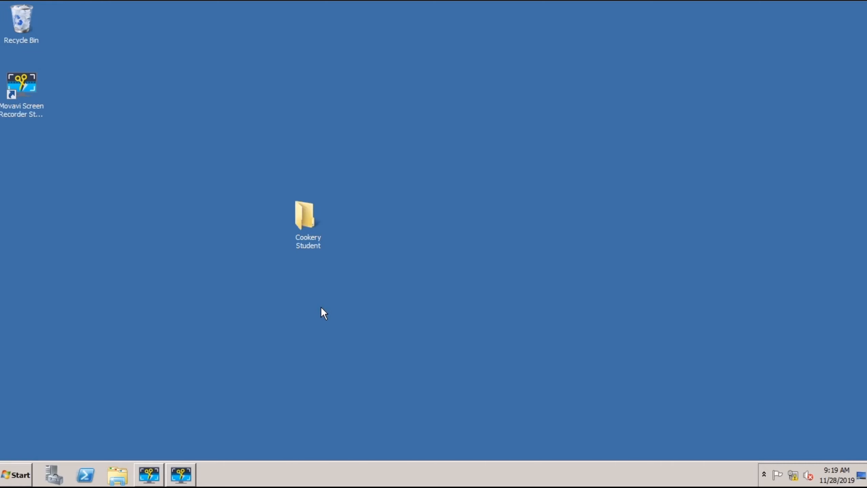
Step: Create another desktop folder named 'ICT Student', fixing a typo in the name
mouse_move(375, 414)
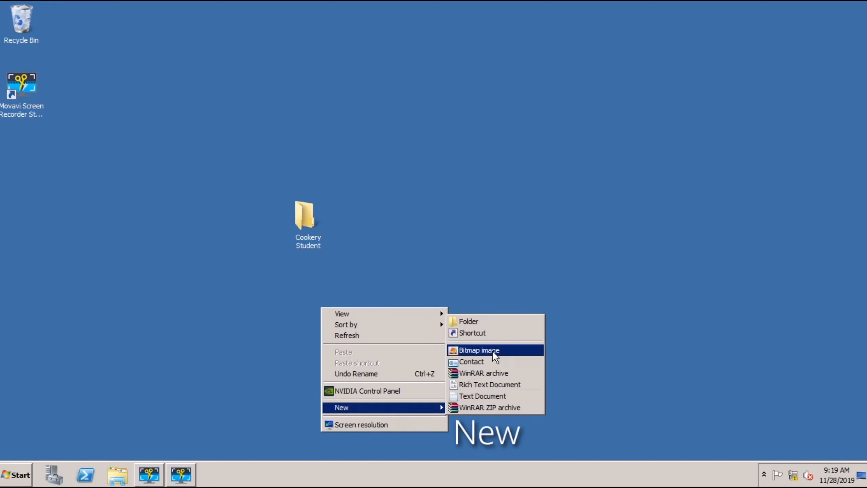
click(480, 321)
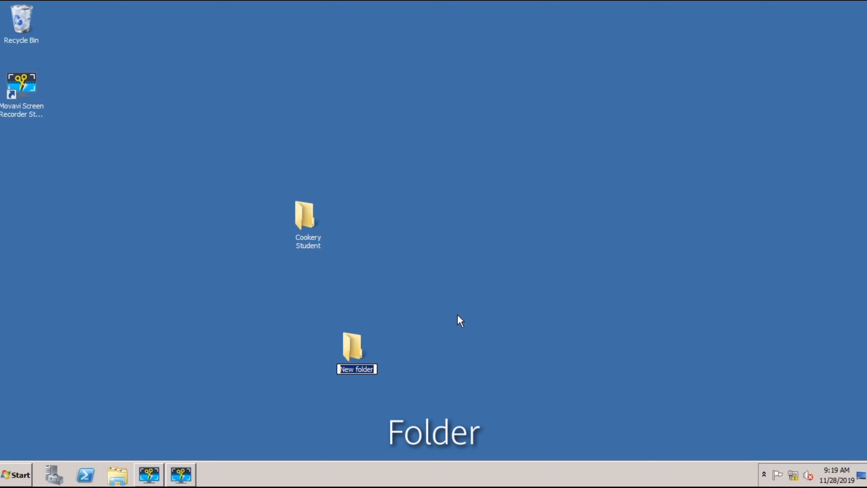
text(Ict)
key(BackSpace)
key(BackSpace)
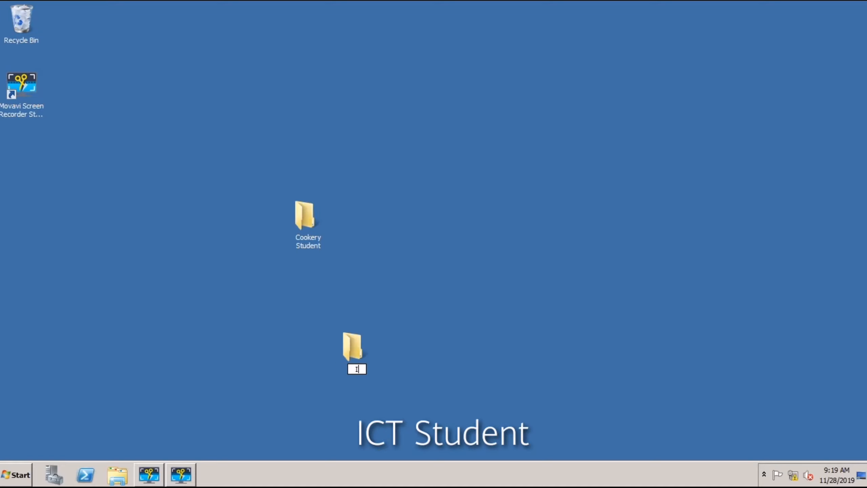
text(CT )
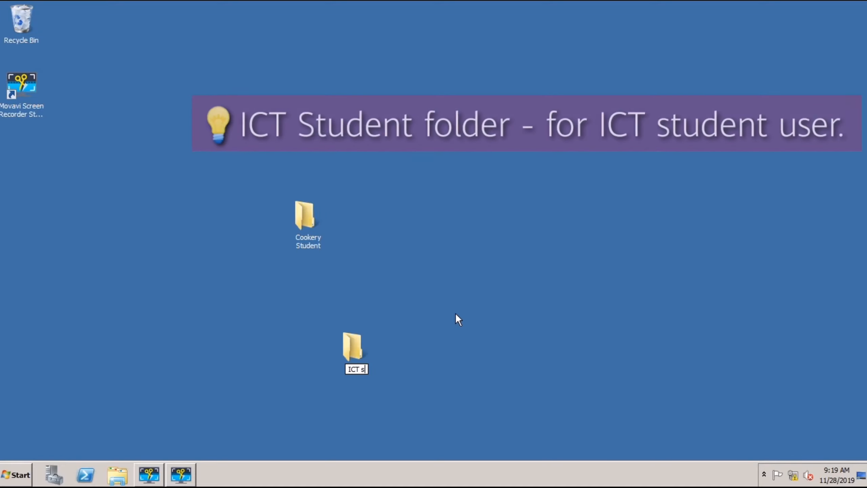
text(Student)
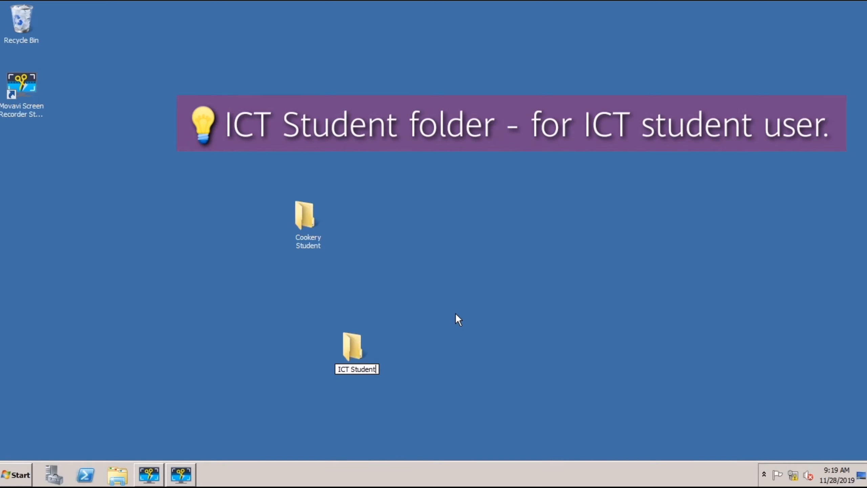
key(Return)
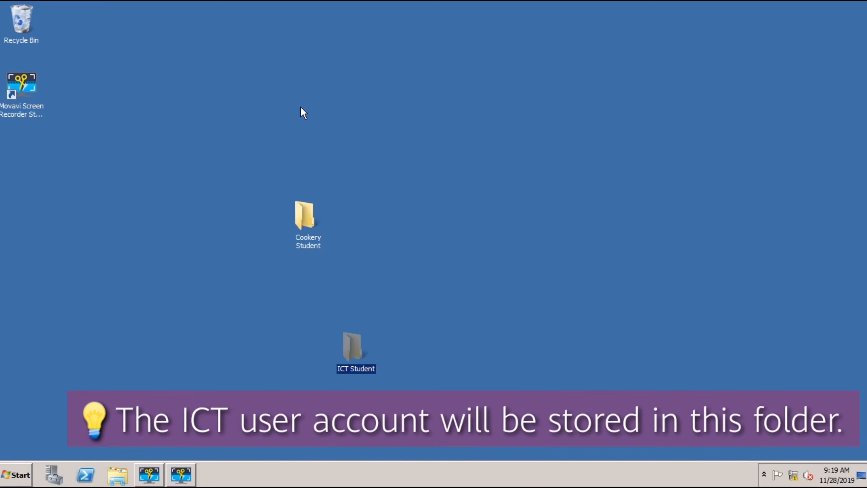
right_click(406, 207)
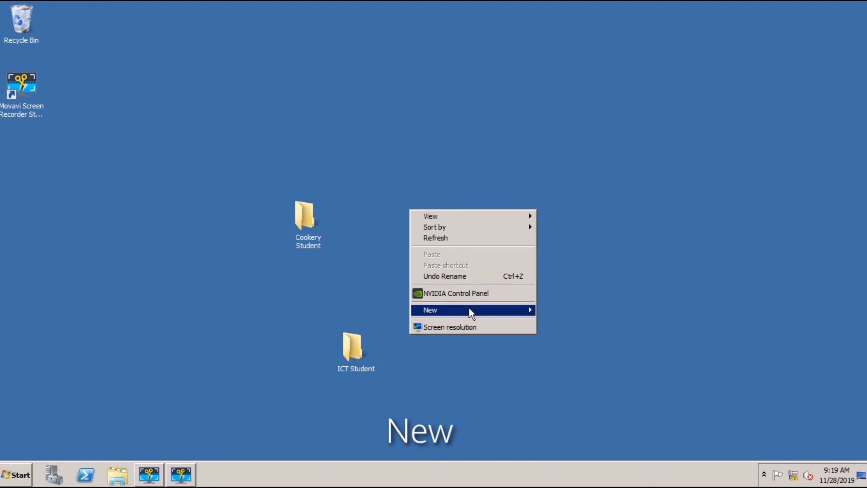
Step: Create a third desktop folder named 'Both Cookery & ICT'
mouse_move(469, 310)
click(544, 311)
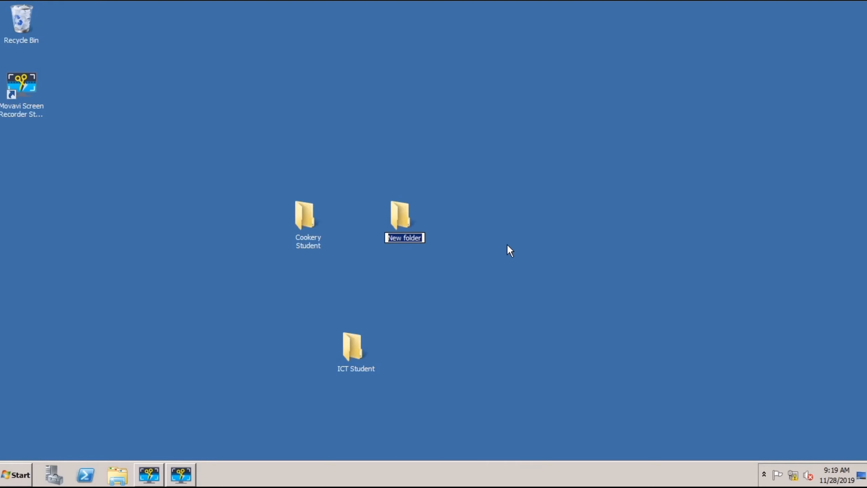
text(C)
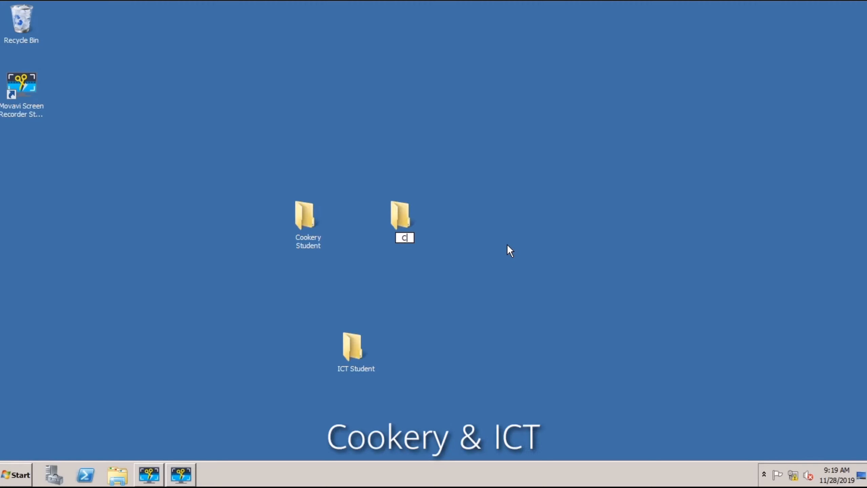
text(ookery & ICT)
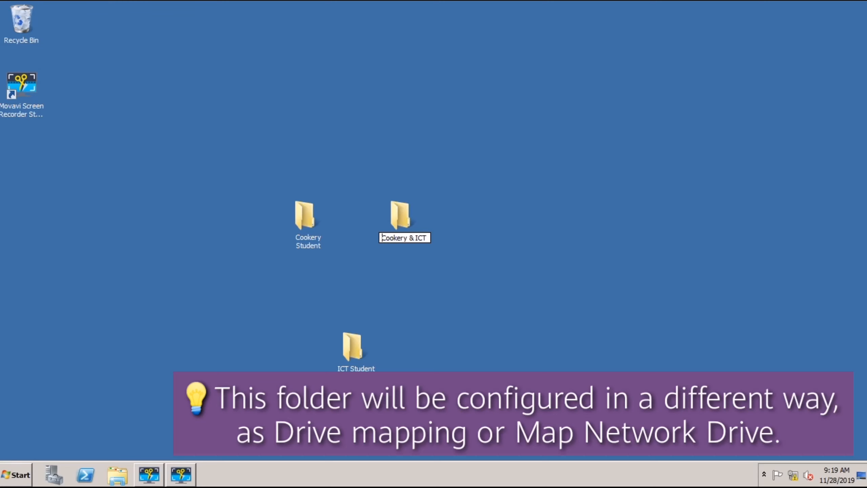
text(Both)
key(Return)
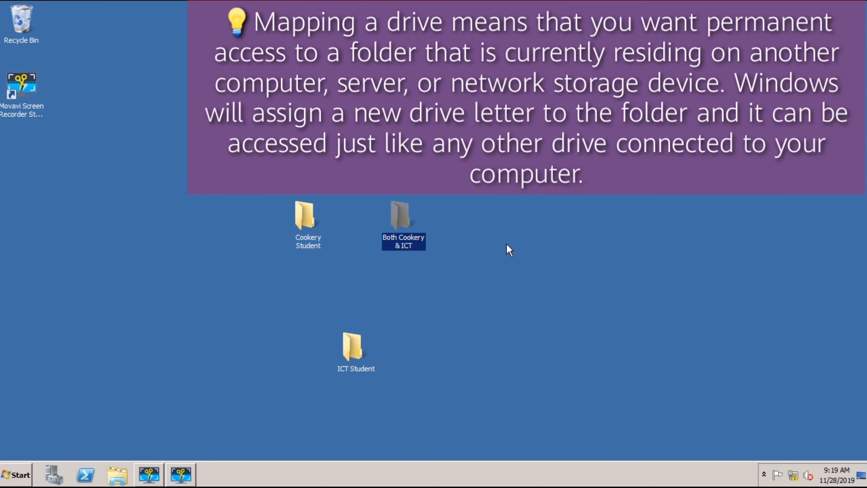
Step: Open the Cookery Student folder's sharing settings and start sharing it
right_click(266, 290)
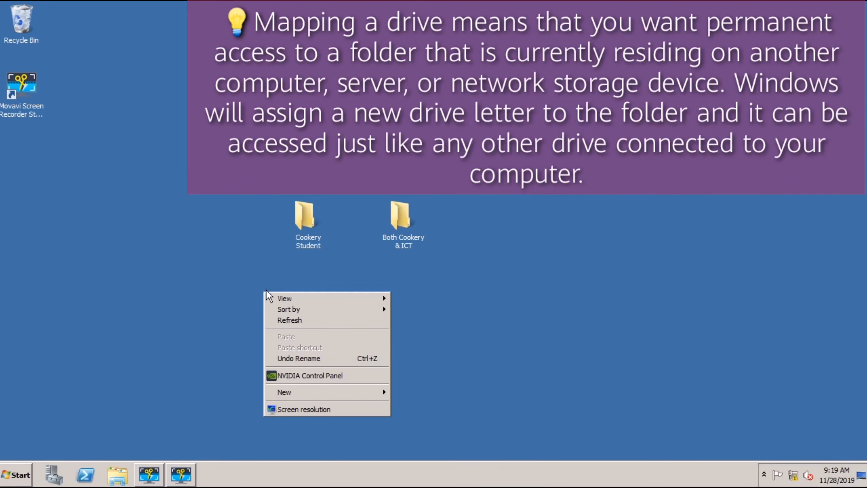
click(303, 236)
right_click(303, 231)
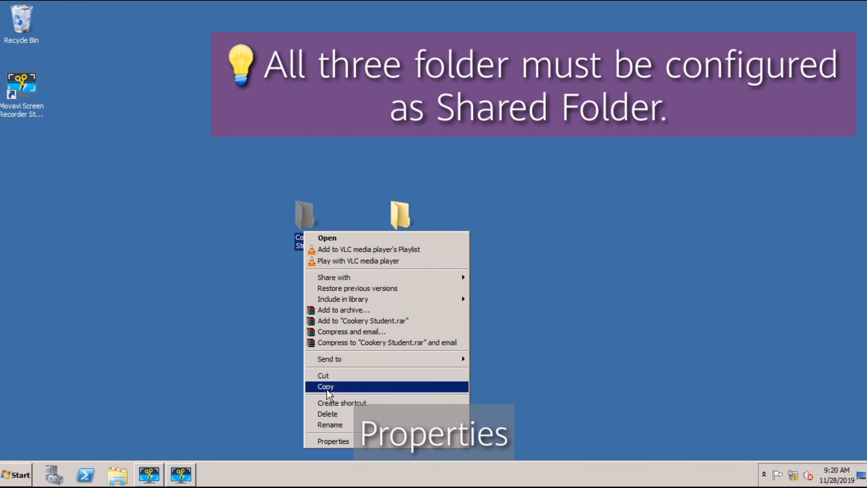
click(332, 441)
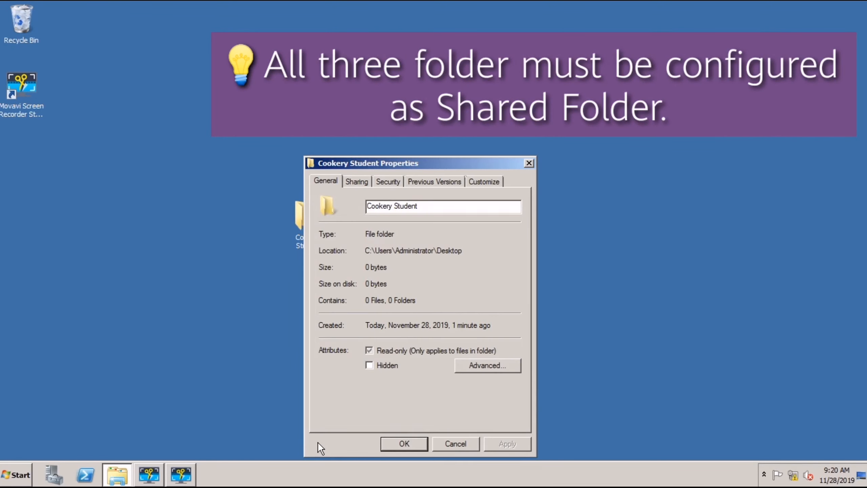
click(355, 183)
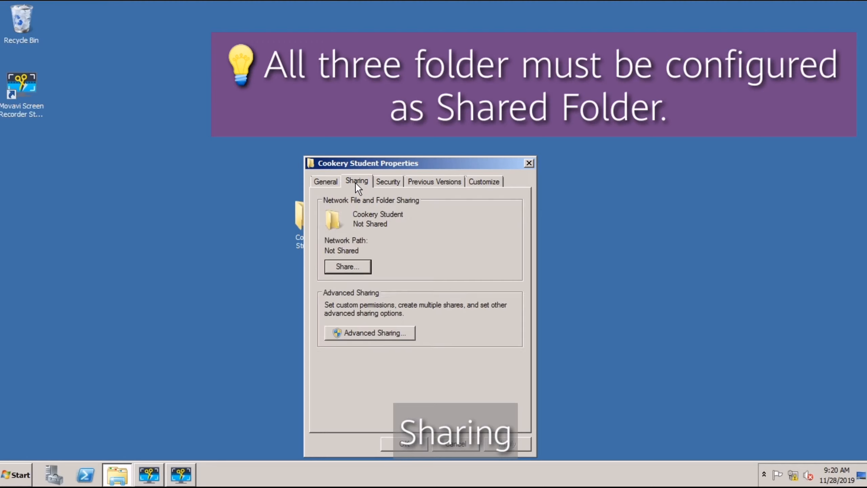
click(347, 267)
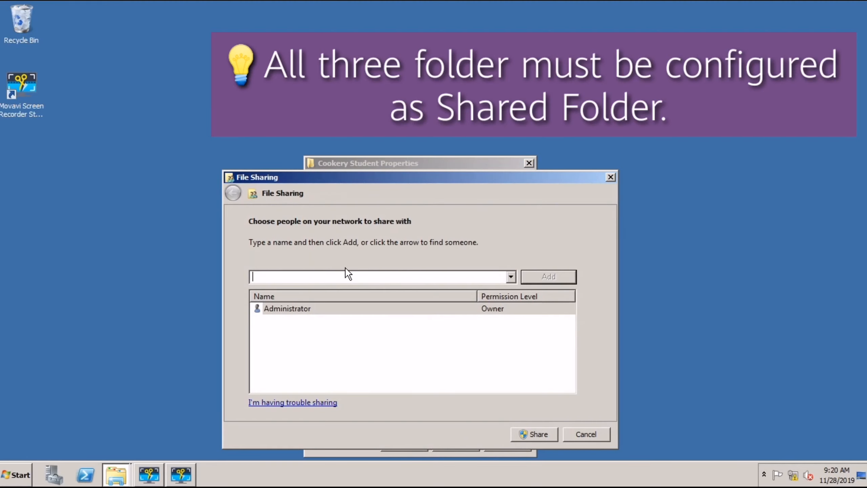
Step: Add Everyone with Read/Write permission and finish sharing the folder
click(511, 276)
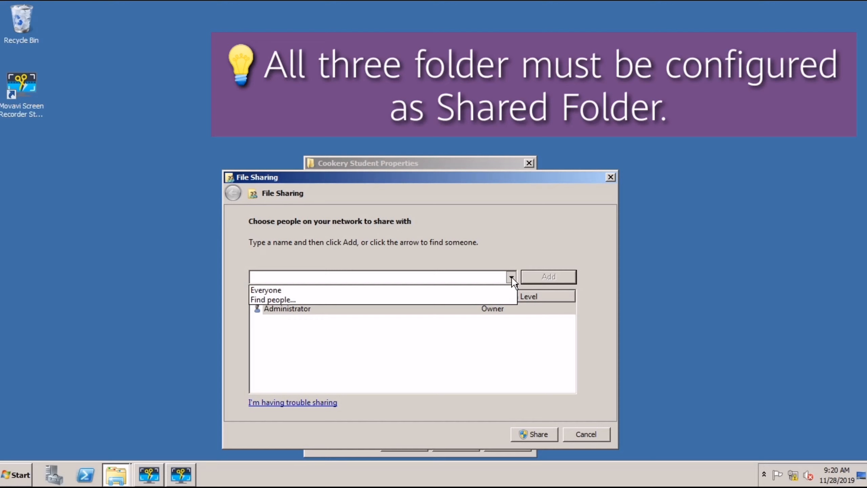
click(483, 287)
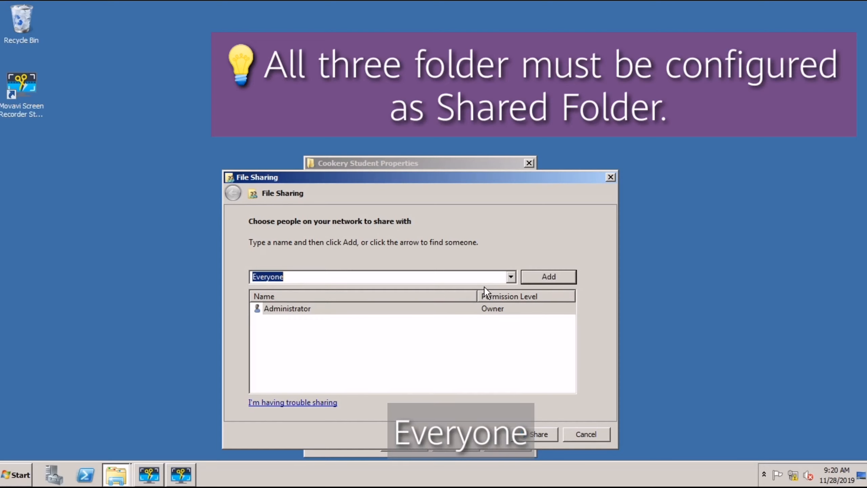
click(540, 275)
click(506, 318)
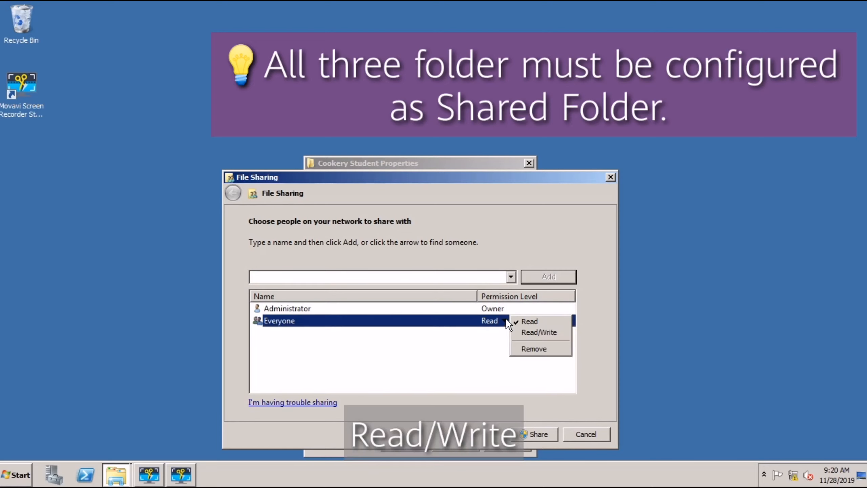
click(524, 333)
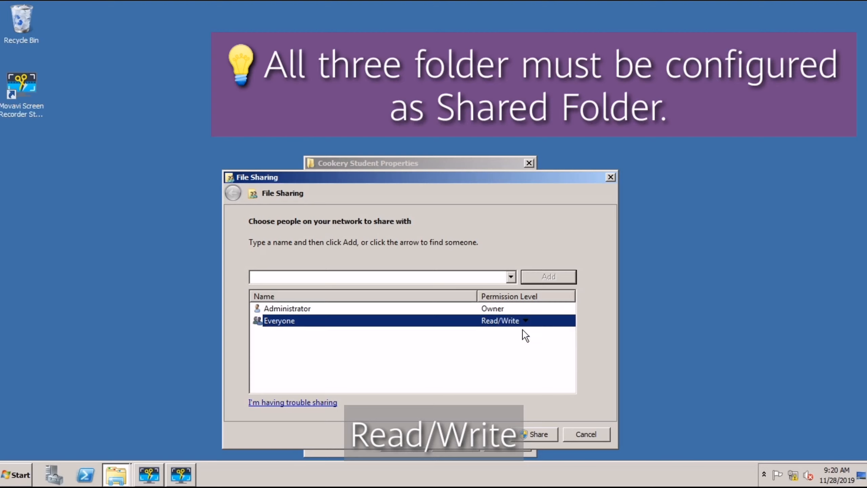
click(529, 433)
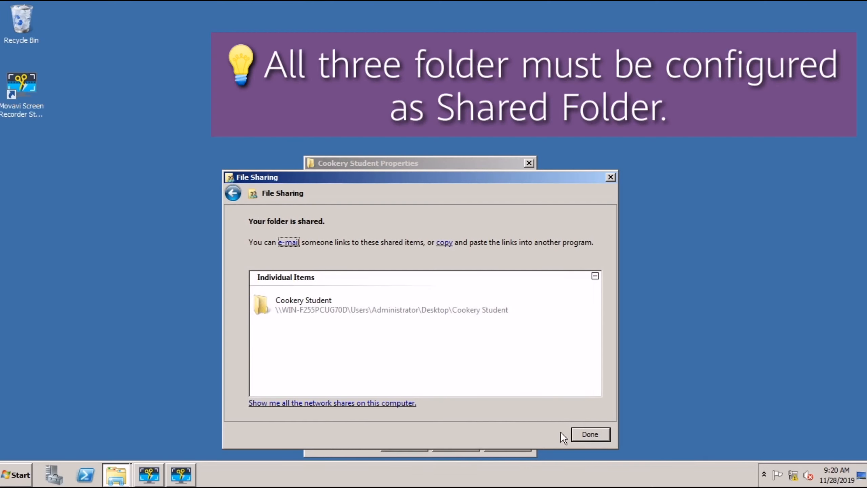
click(580, 433)
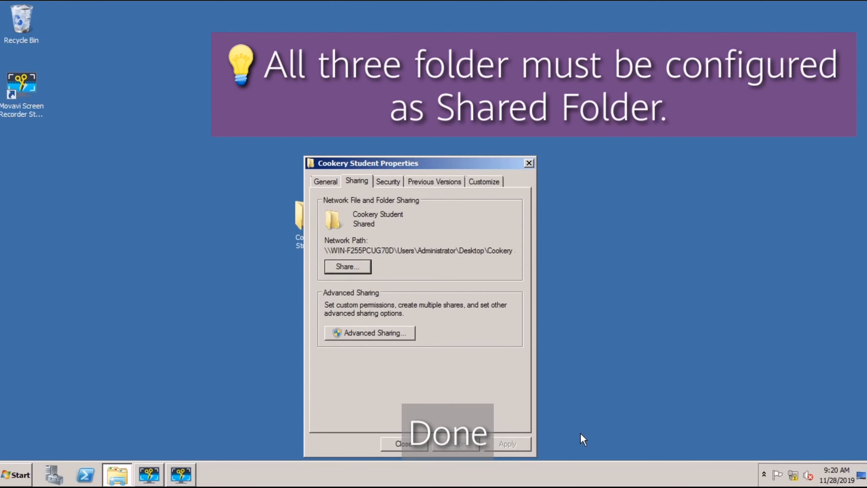
Step: Enable Advanced Sharing with Full Control for Everyone, then close the folder properties
click(394, 336)
click(325, 197)
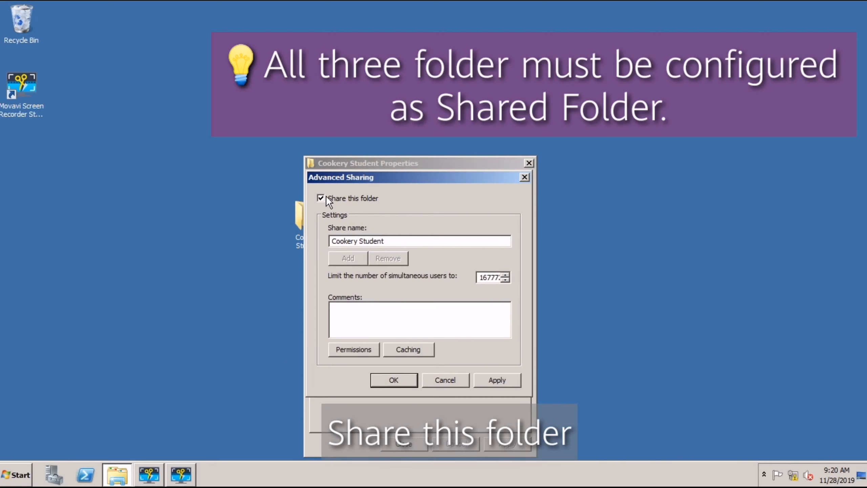
click(344, 349)
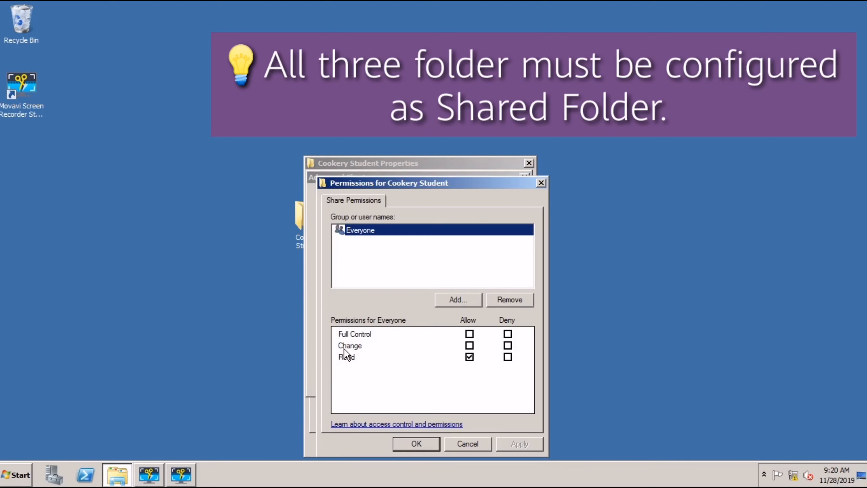
click(469, 334)
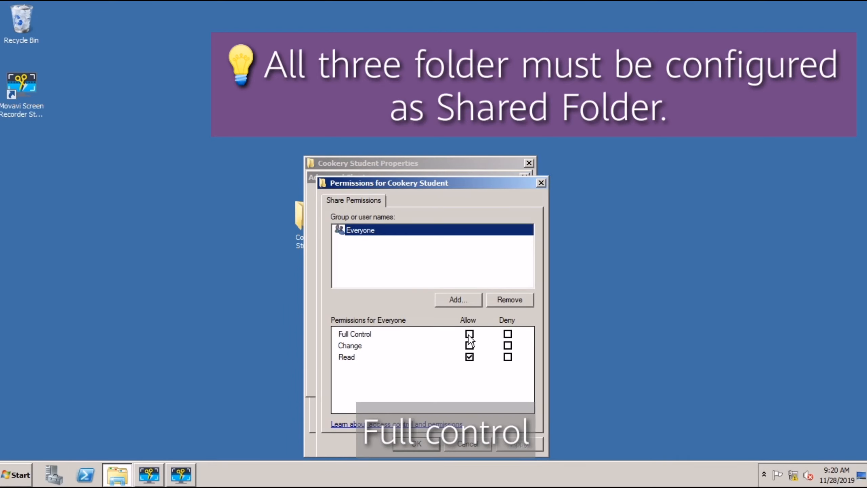
click(519, 444)
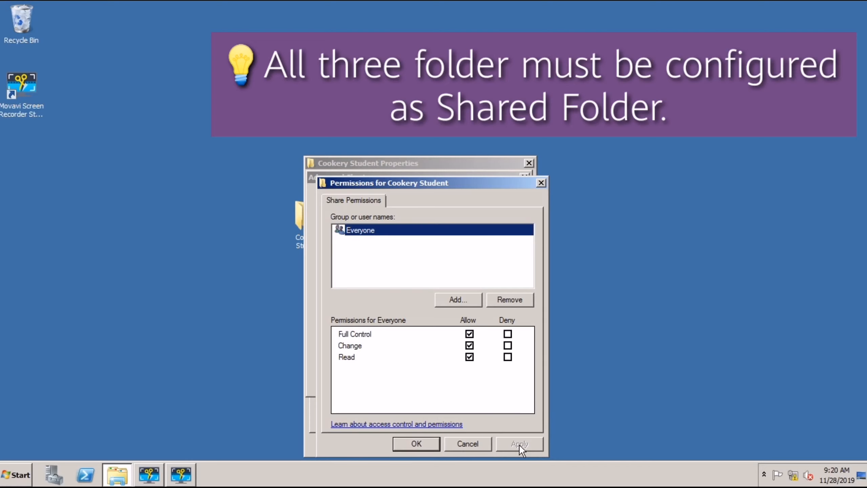
click(417, 444)
click(508, 382)
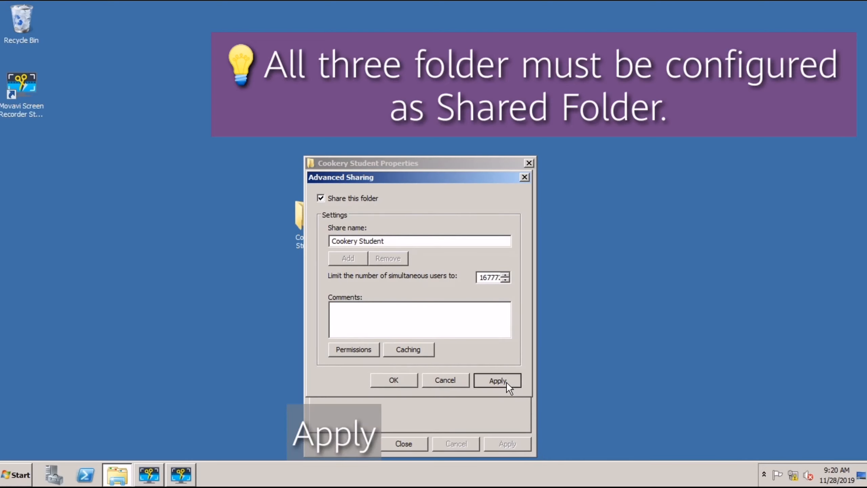
click(402, 376)
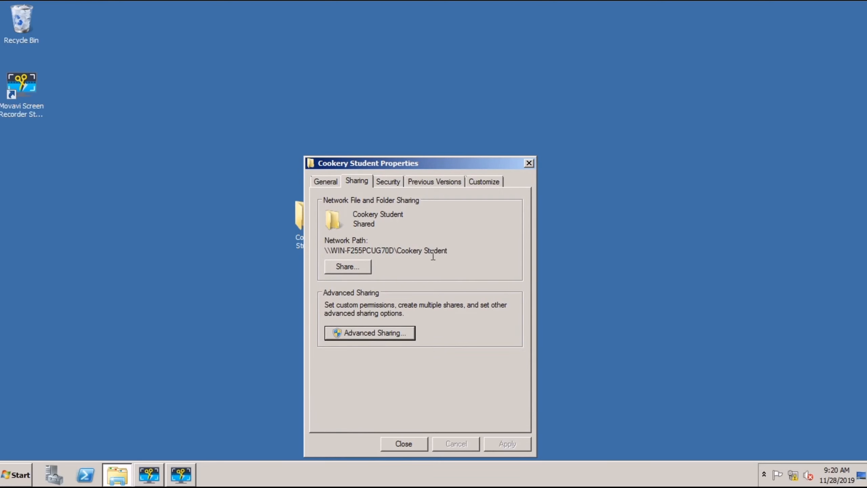
drag(447, 251, 323, 250)
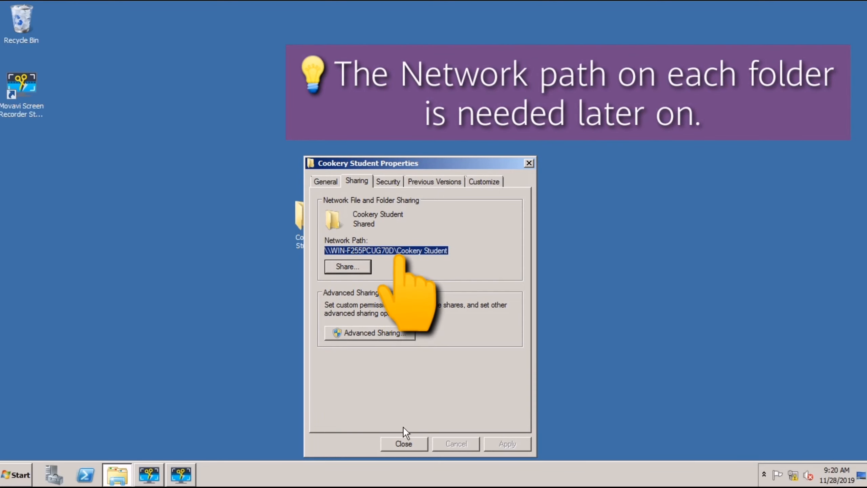
click(405, 441)
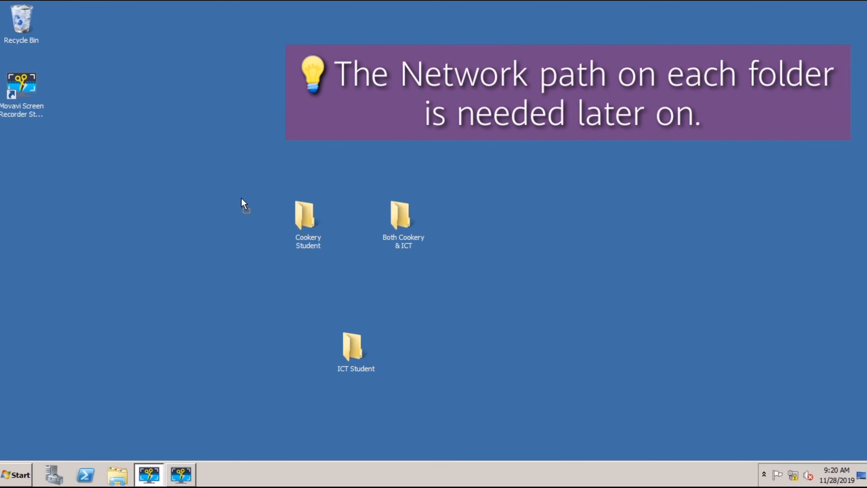
Step: Move Cookery Student to the desktop's left and start sharing the ICT Student folder
drag(242, 199, 74, 161)
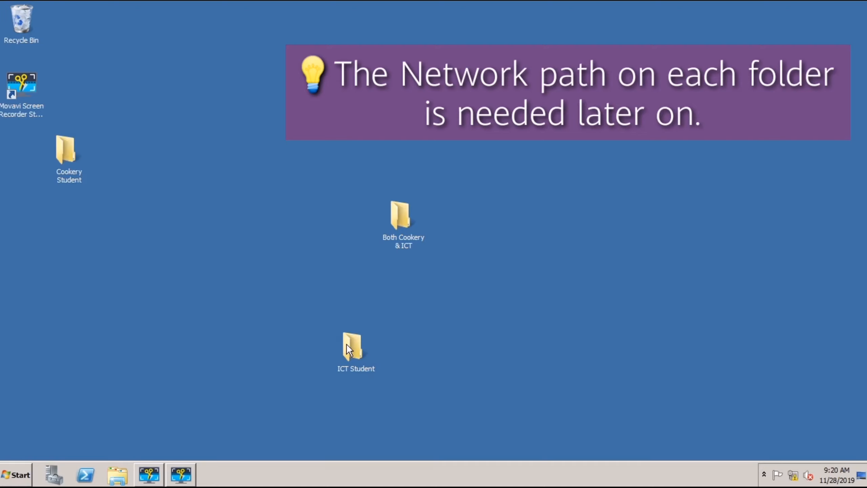
right_click(347, 344)
click(364, 336)
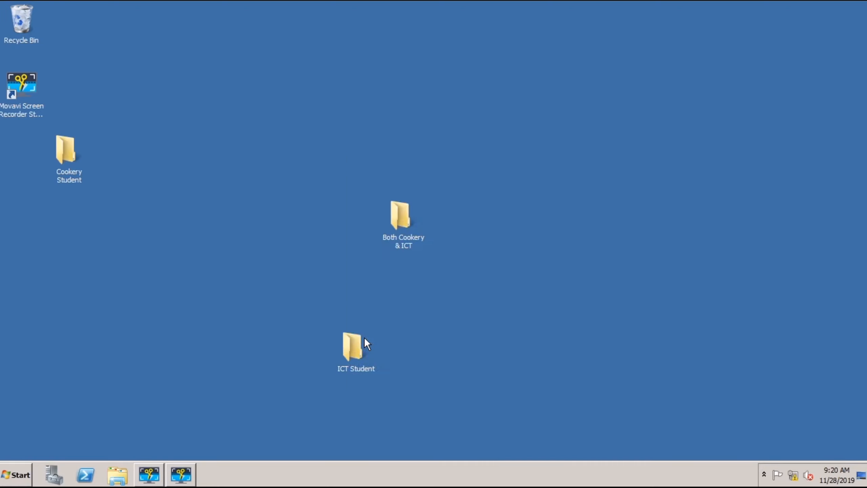
click(401, 186)
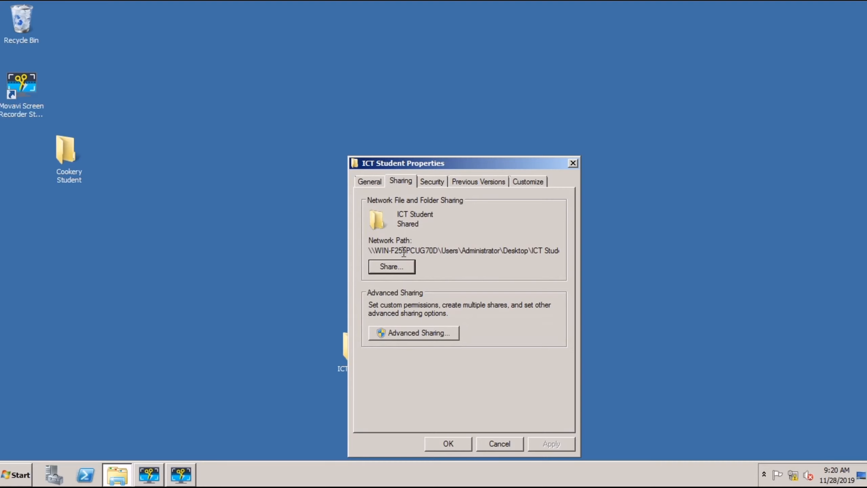
click(399, 266)
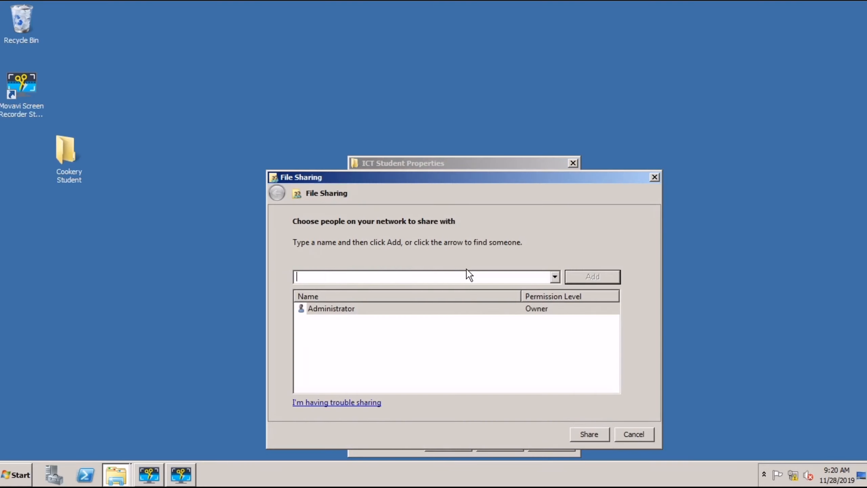
Step: Share ICT Student with Everyone at Read/Write permission
click(555, 277)
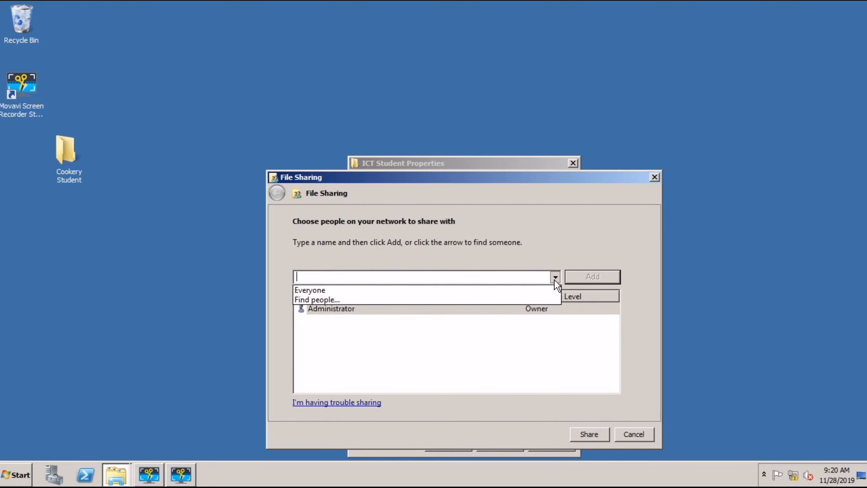
click(398, 289)
click(582, 278)
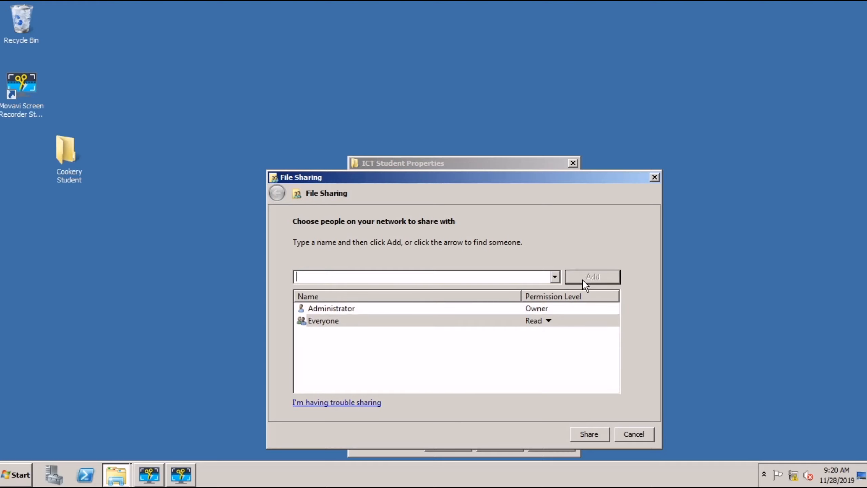
click(549, 321)
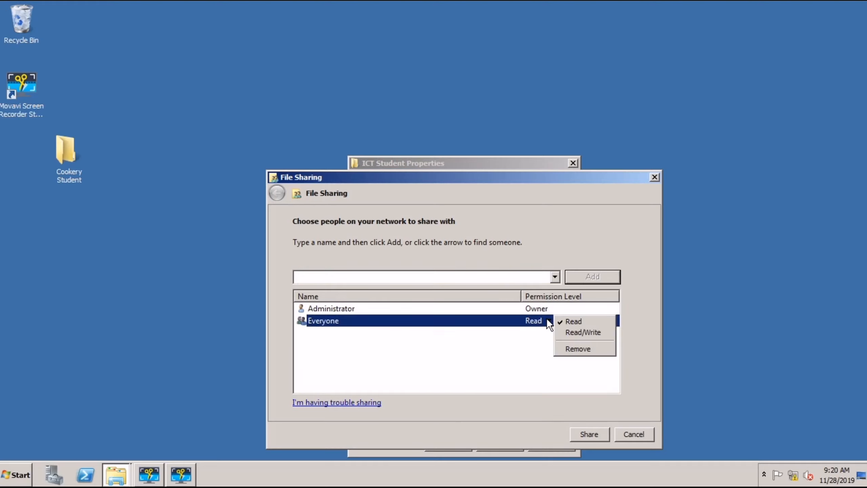
click(567, 331)
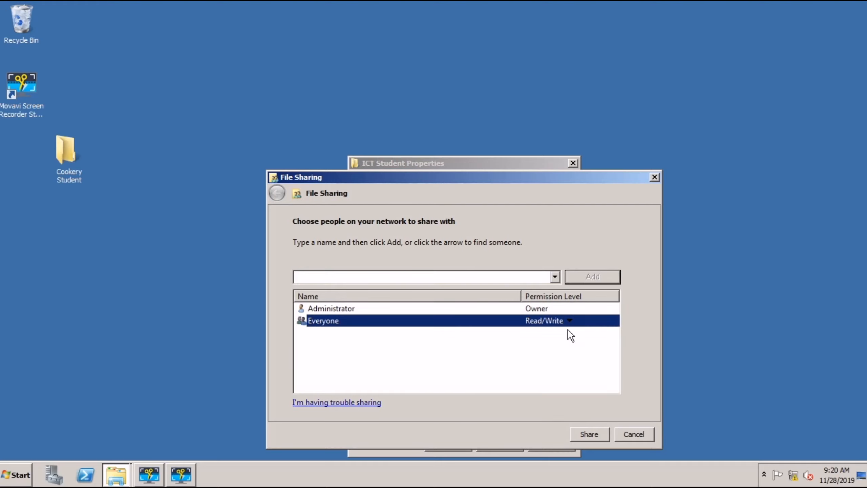
click(589, 436)
click(630, 436)
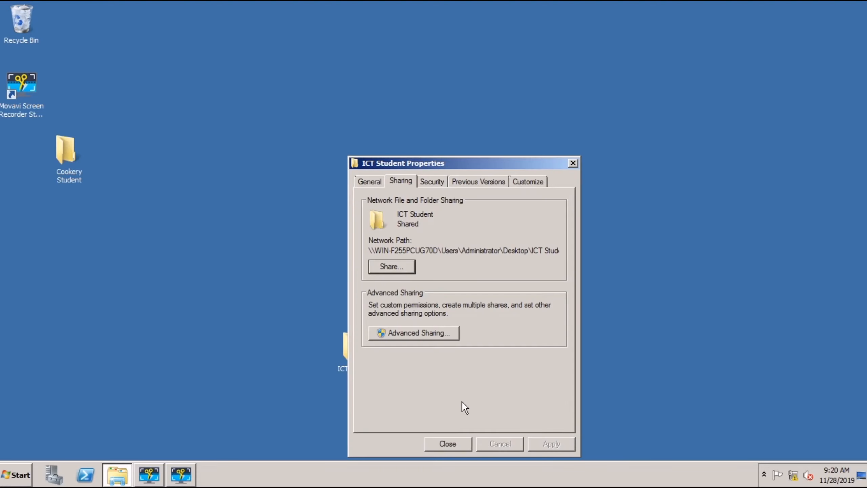
click(420, 336)
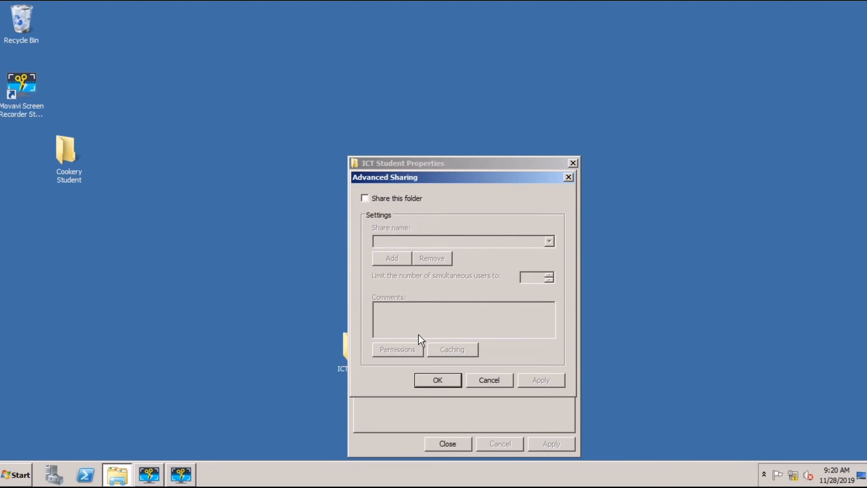
Step: Turn on Advanced Sharing for ICT Student and give Everyone Full Control share permission
click(365, 198)
click(399, 348)
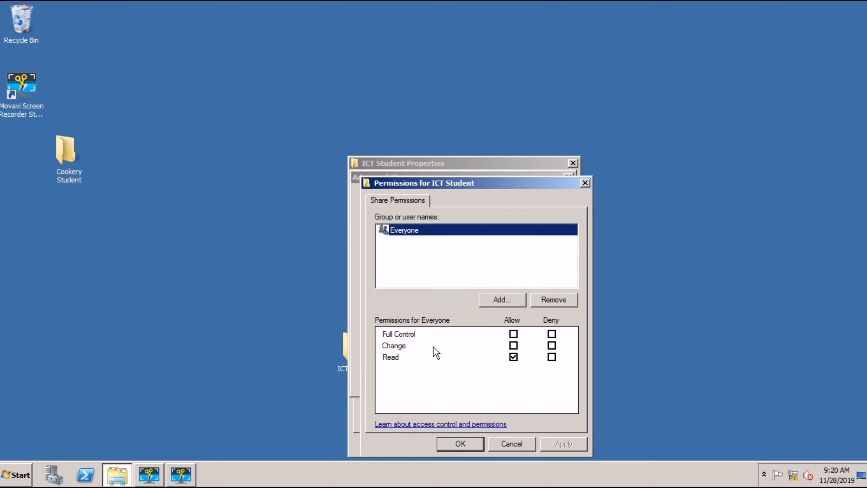
click(514, 334)
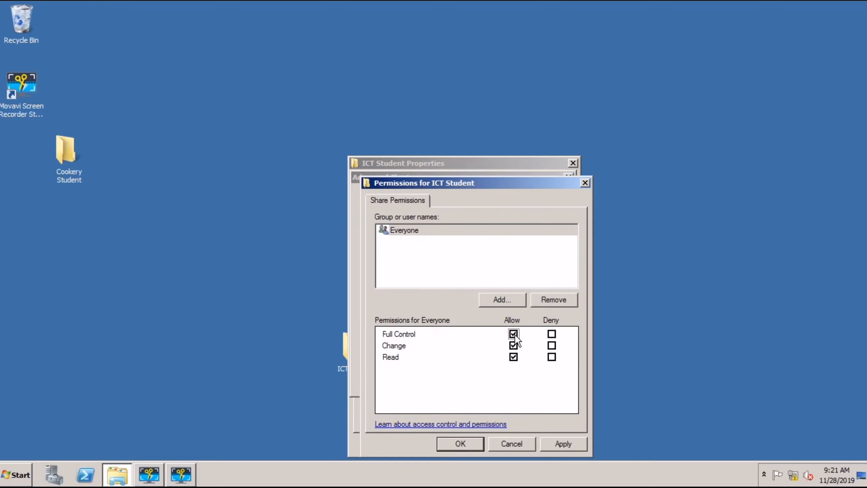
click(557, 440)
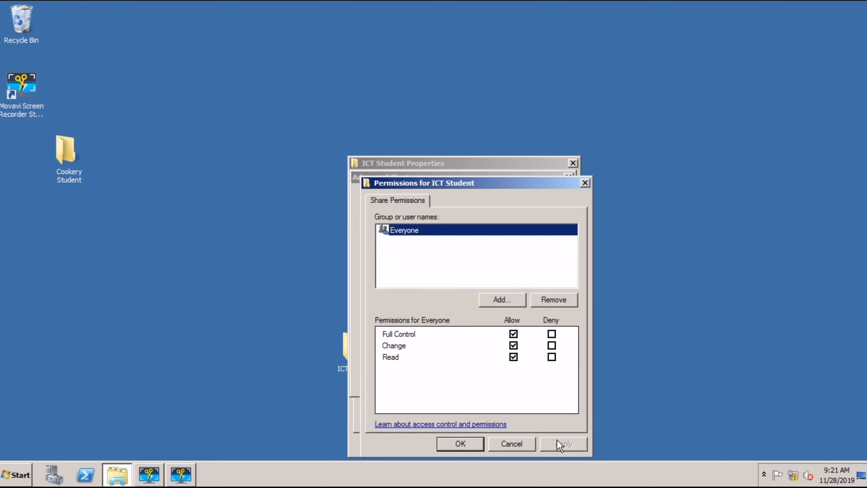
click(473, 443)
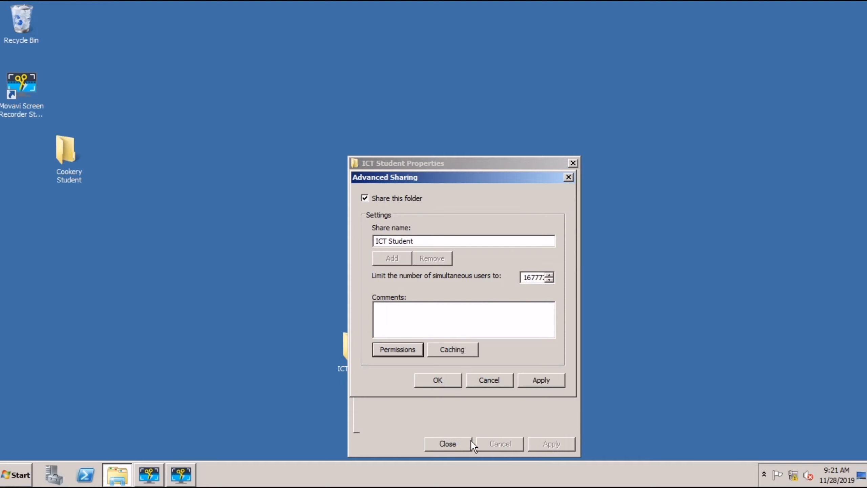
Step: Apply the sharing settings, close the properties, and place ICT Student below Cookery Student
click(538, 381)
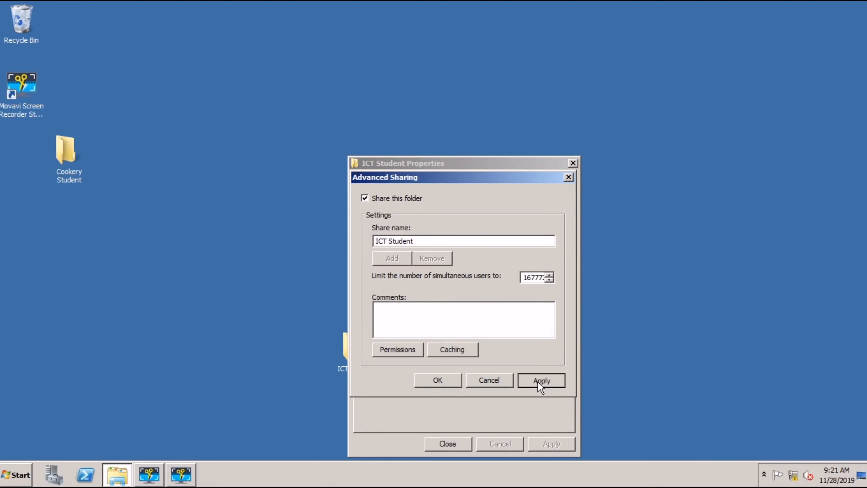
click(439, 380)
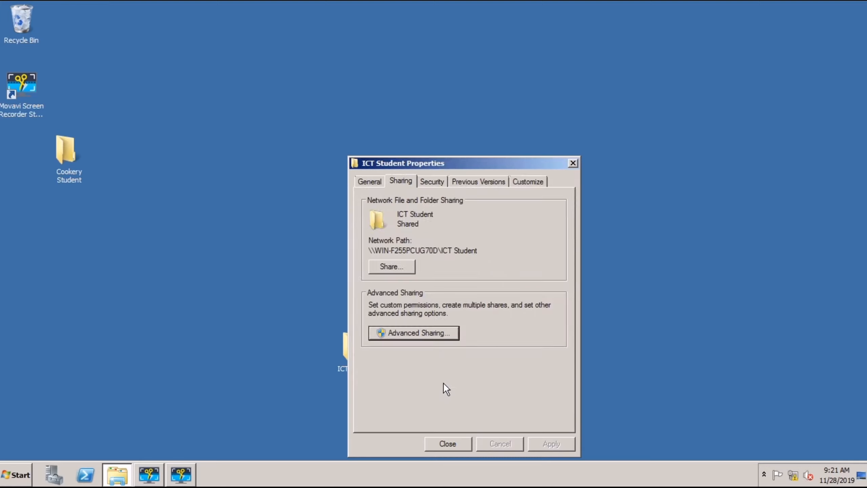
click(447, 441)
click(354, 355)
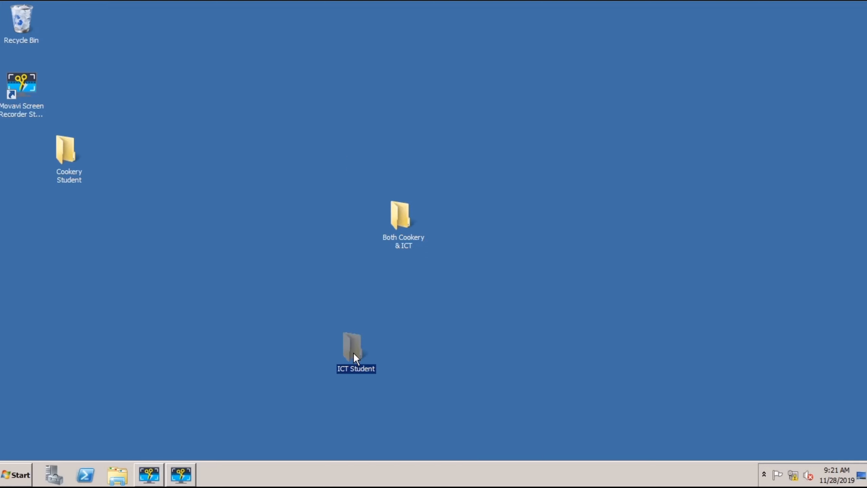
drag(79, 244, 80, 245)
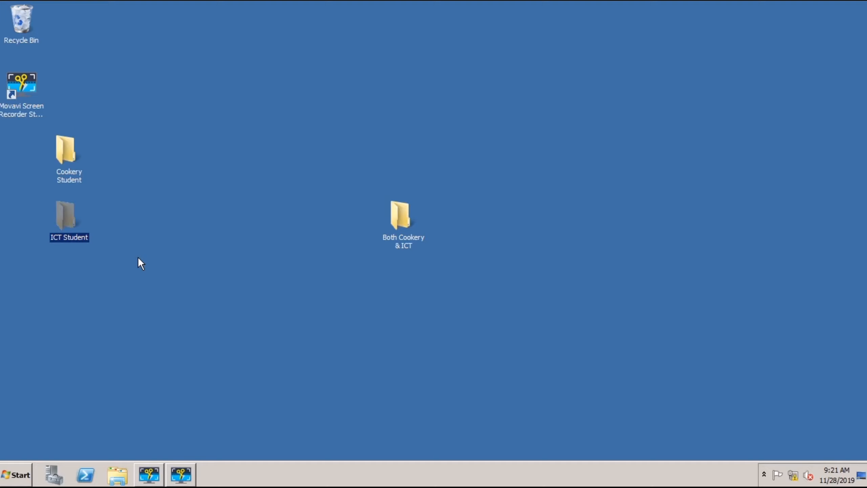
Step: Open the File Sharing dialog for the Both Cookery & ICT folder
right_click(393, 214)
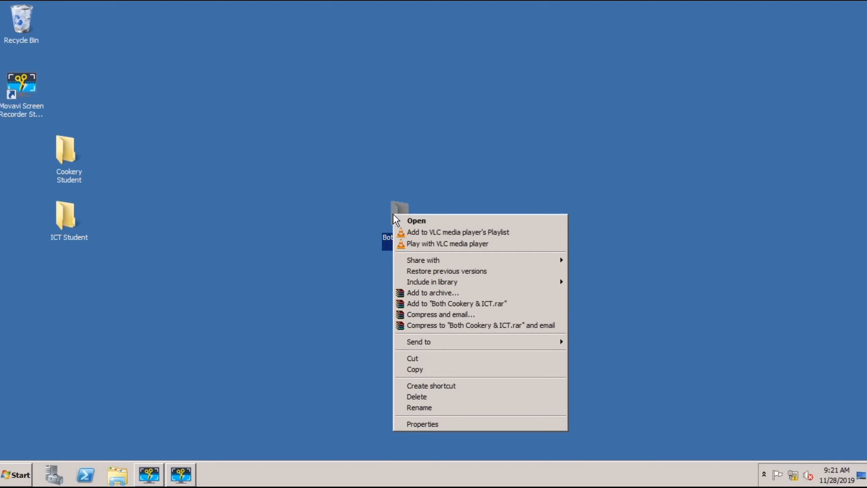
click(428, 425)
click(446, 183)
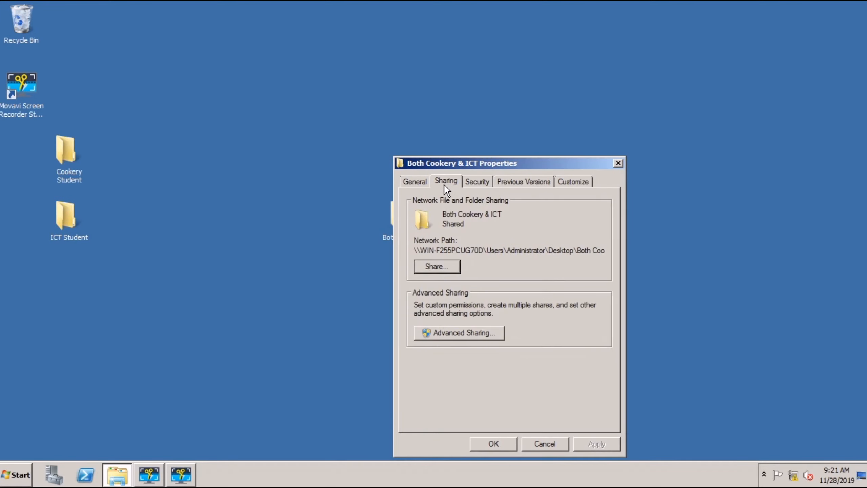
click(442, 267)
Step: Add Everyone with Read/Write permission and share the folder
click(600, 277)
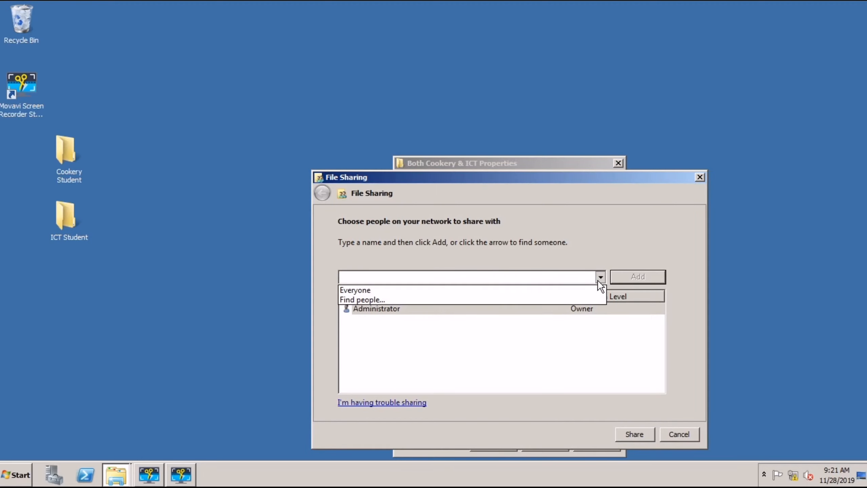
click(525, 287)
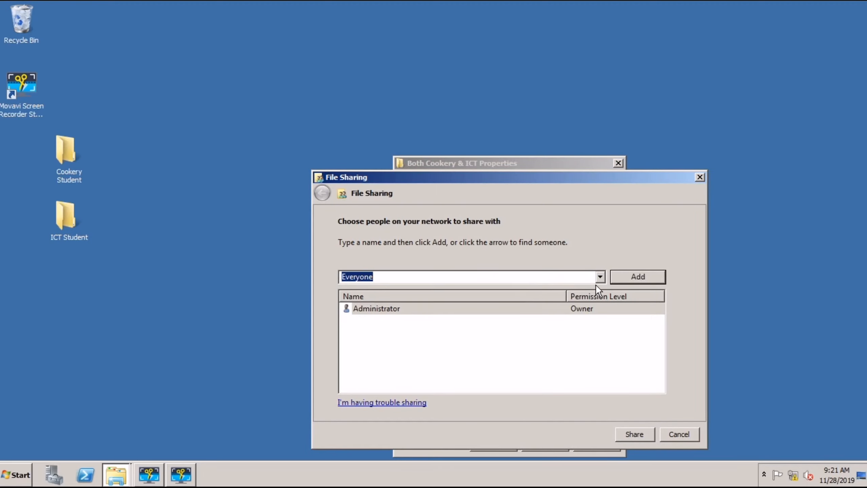
click(630, 284)
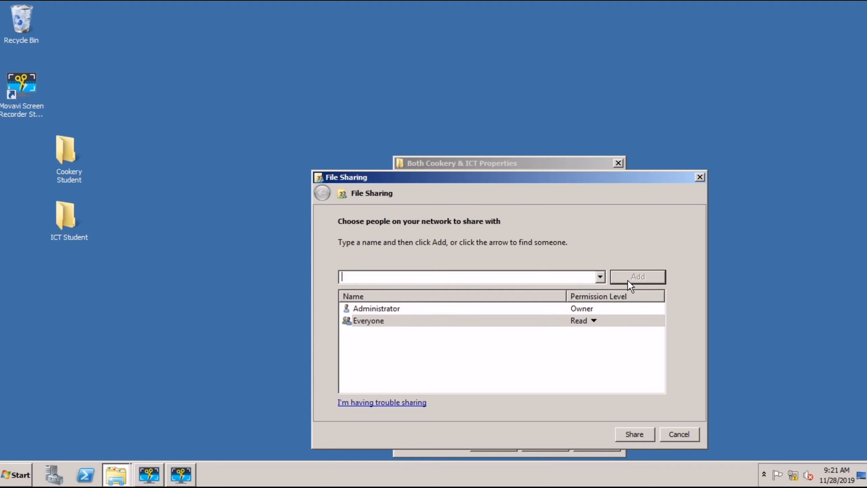
click(587, 319)
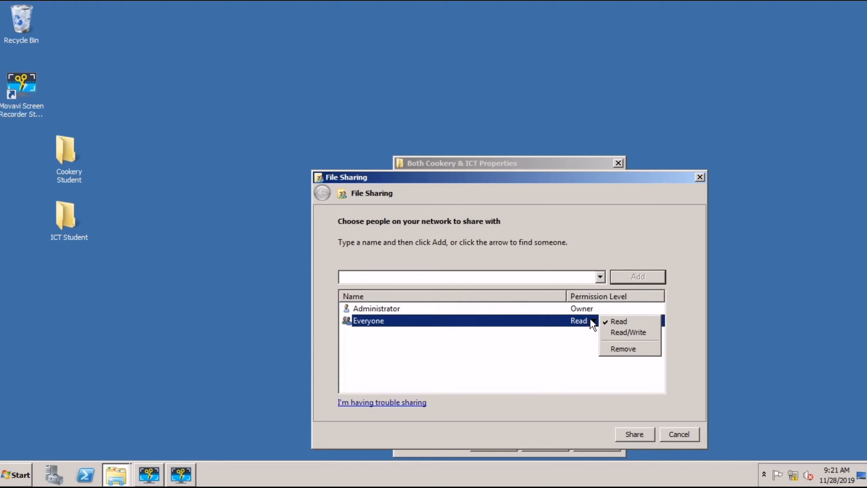
click(614, 333)
click(630, 433)
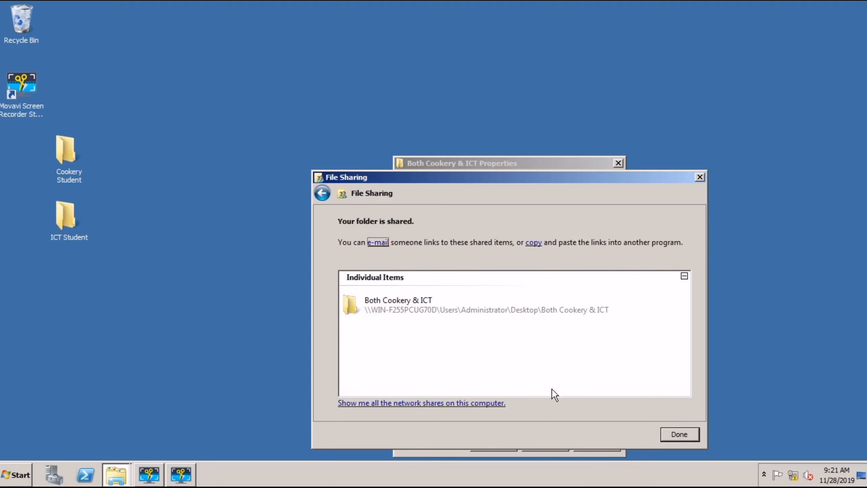
click(687, 435)
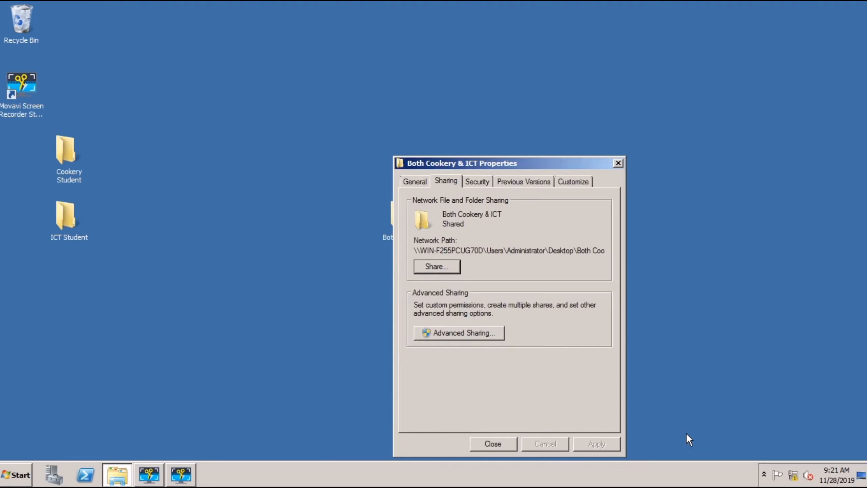
Step: Enable Advanced Sharing for Both Cookery & ICT with Everyone at Full Control
click(491, 336)
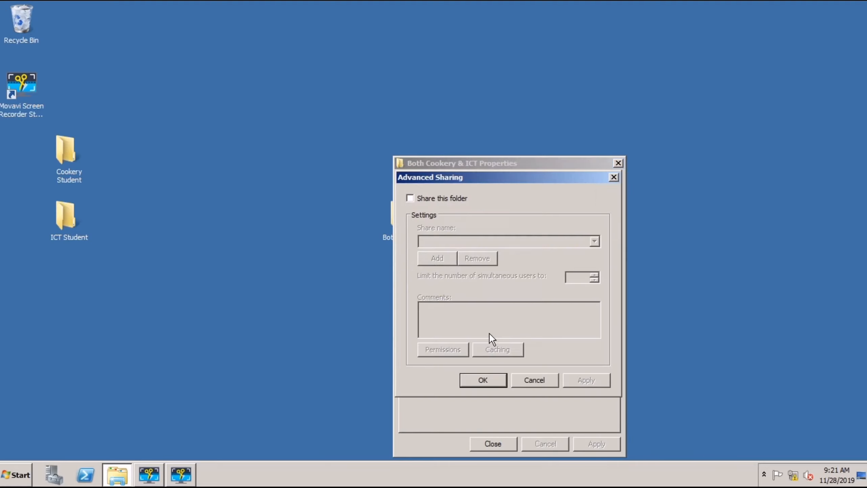
click(414, 199)
click(456, 352)
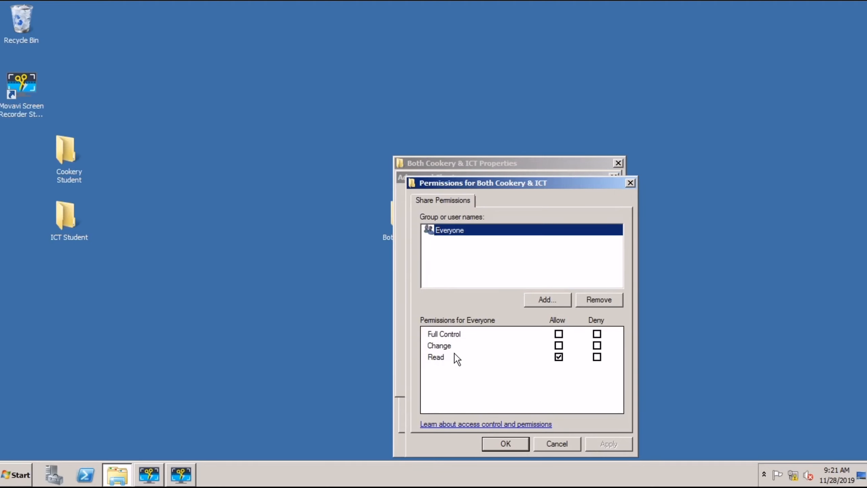
click(559, 334)
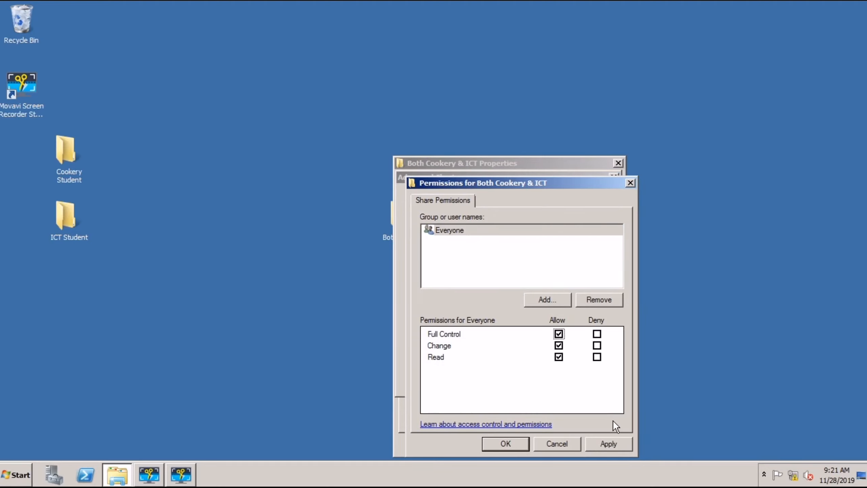
click(507, 444)
click(583, 381)
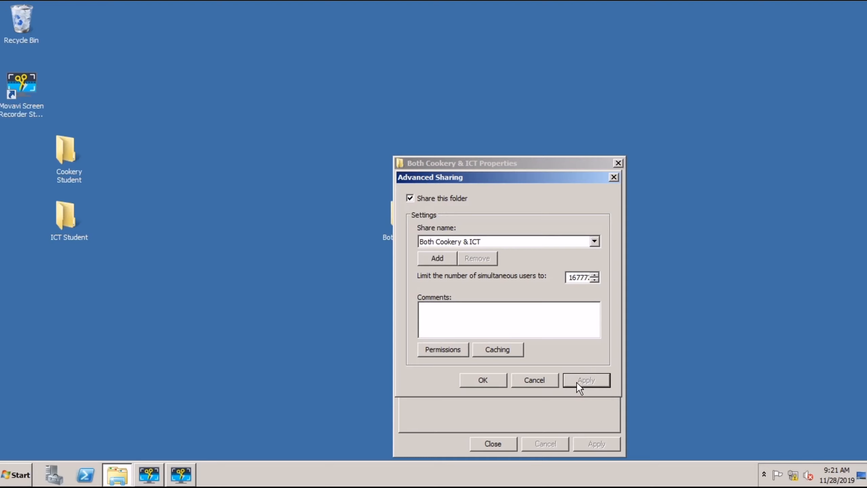
click(496, 381)
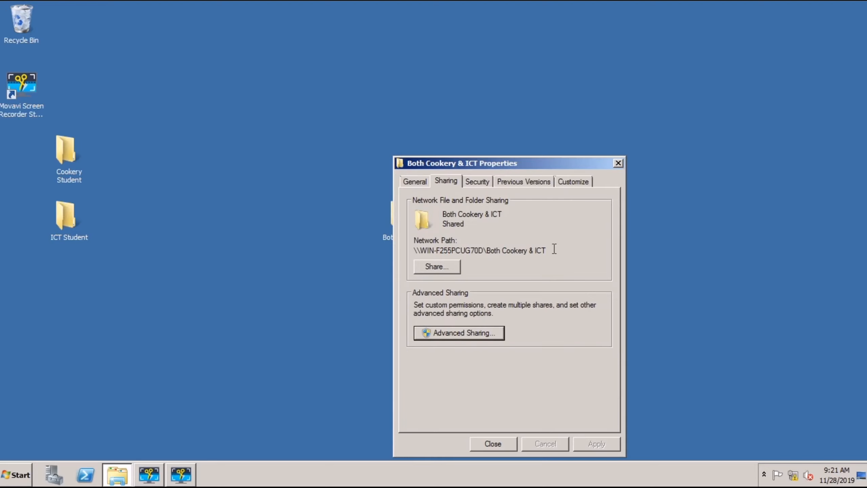
Step: Close the folder's properties, move it below ICT Student, and refresh the desktop
drag(554, 248, 415, 247)
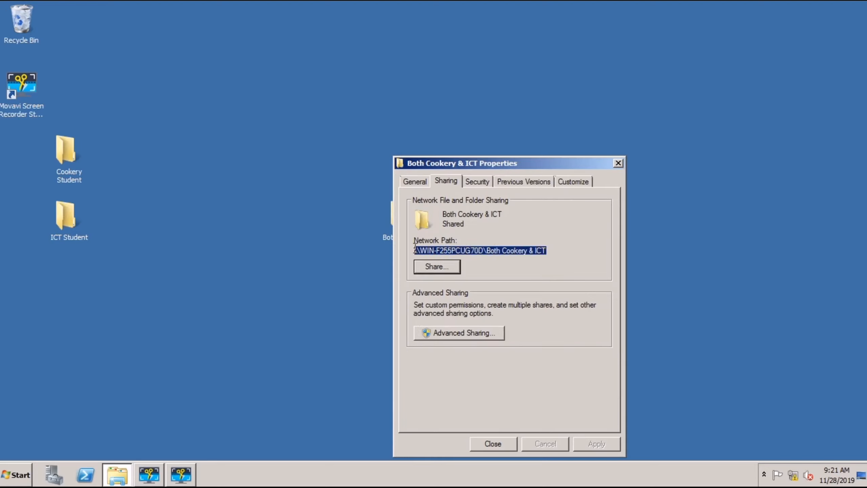
click(483, 444)
mouse_move(88, 285)
mouse_down()
mouse_move(63, 294)
mouse_move(81, 291)
mouse_up()
right_click(266, 233)
click(314, 259)
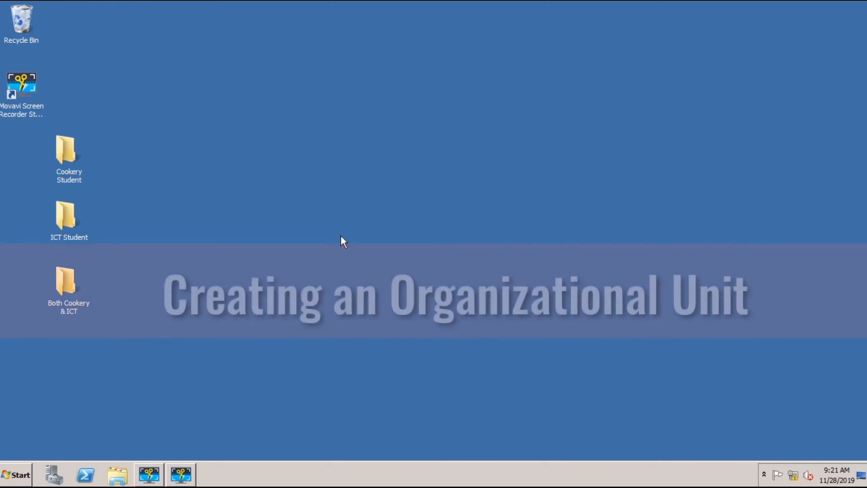
Step: Launch Active Directory Users and Computers from Administrative Tools and maximize its window
click(23, 482)
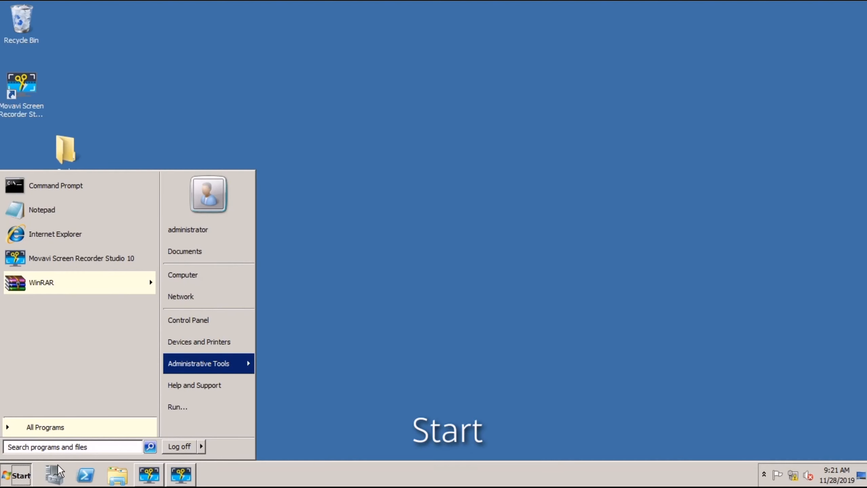
click(212, 368)
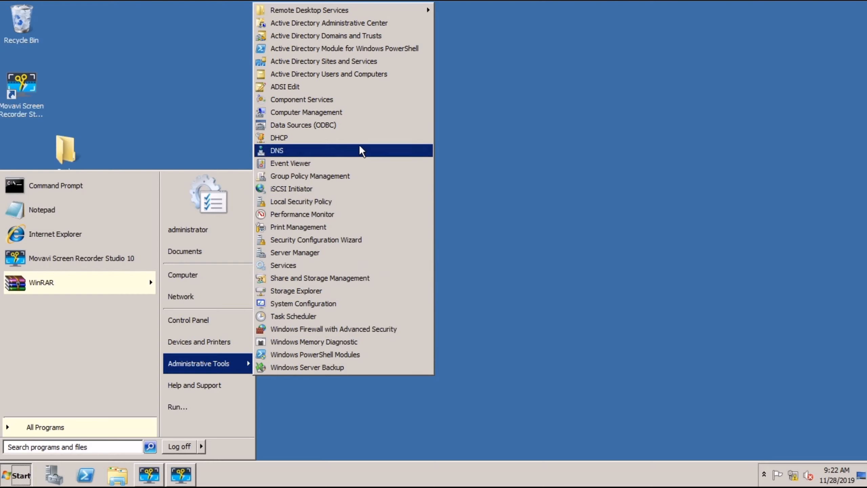
click(373, 77)
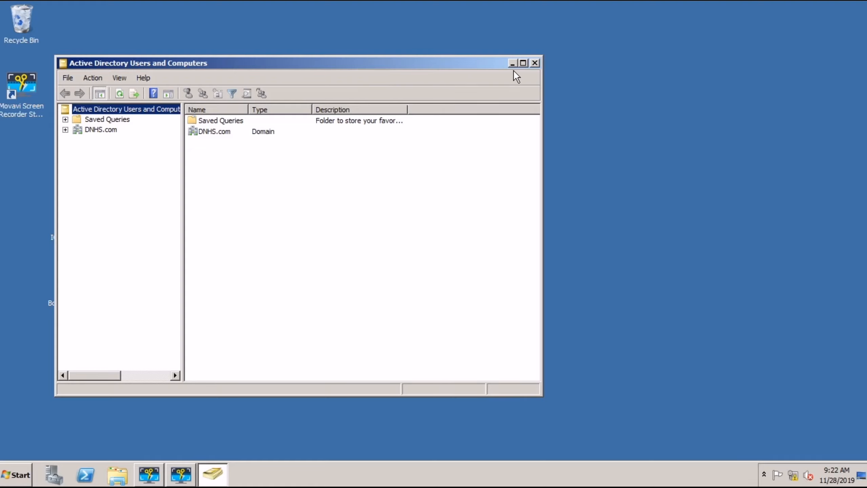
click(523, 63)
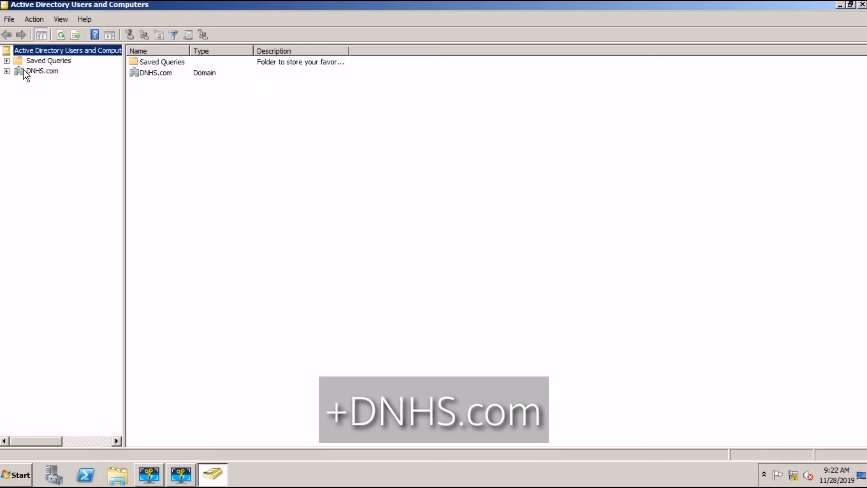
Step: Add a new organizational unit named 'TLE Department' directly beneath DNHS.com
click(24, 71)
right_click(24, 70)
mouse_move(75, 147)
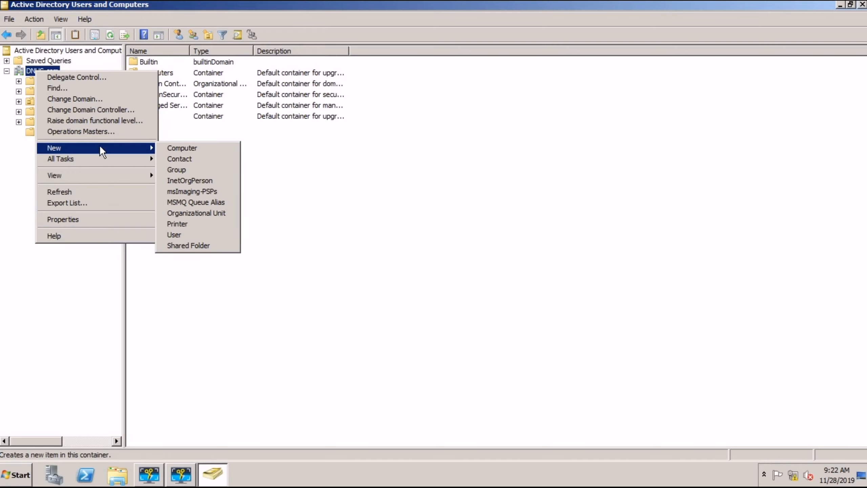
click(191, 213)
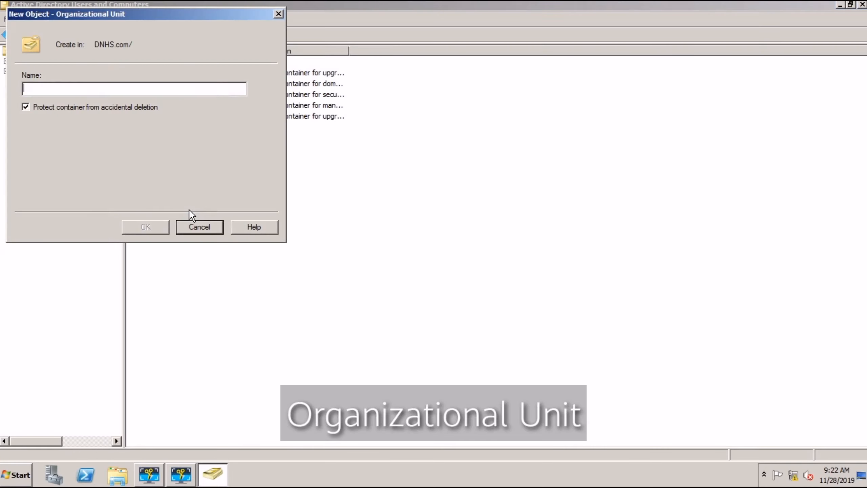
text(T)
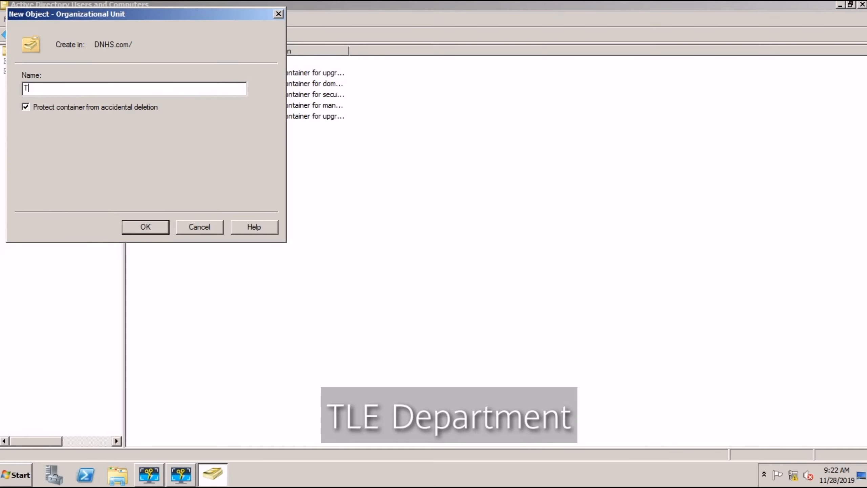
text(LE Department)
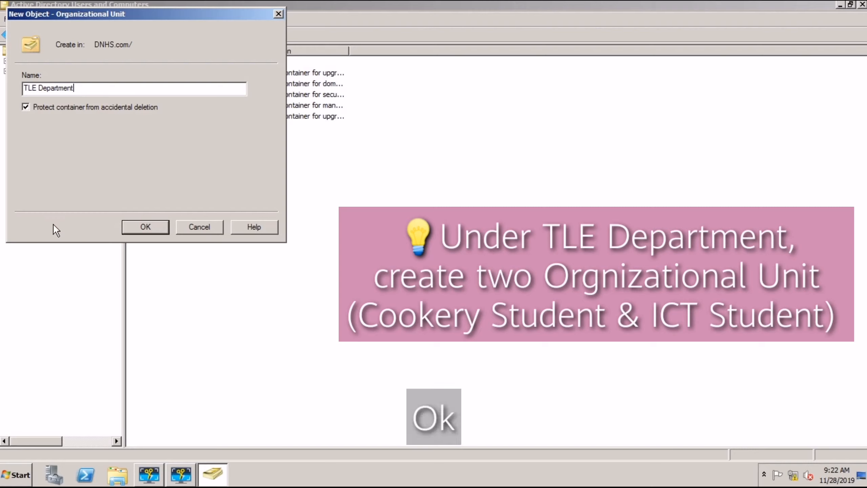
click(127, 229)
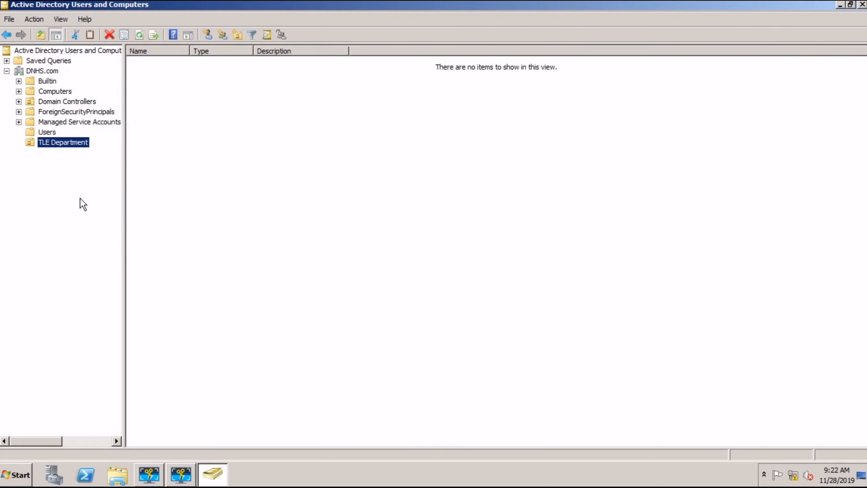
Step: Create a 'Cookery Student' organizational unit inside TLE Department
right_click(49, 141)
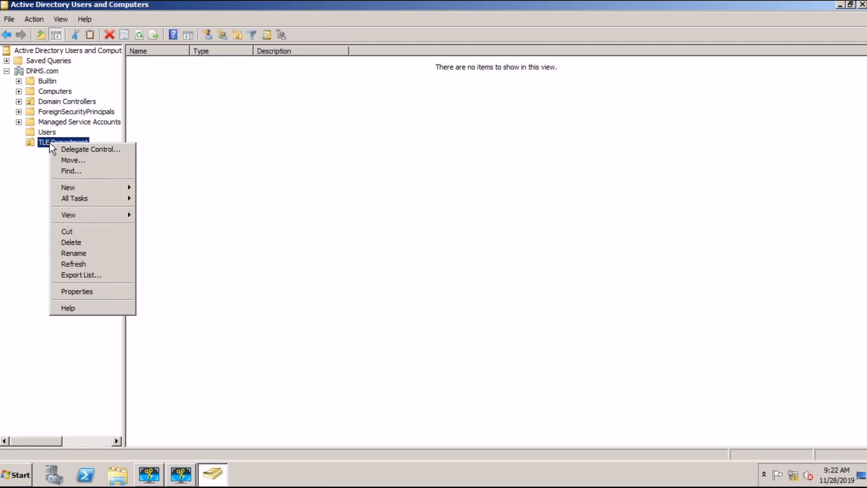
mouse_move(100, 191)
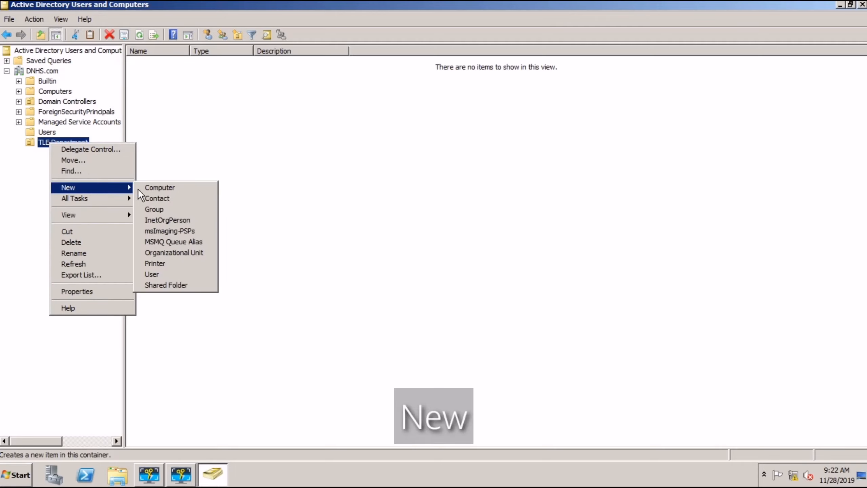
click(177, 251)
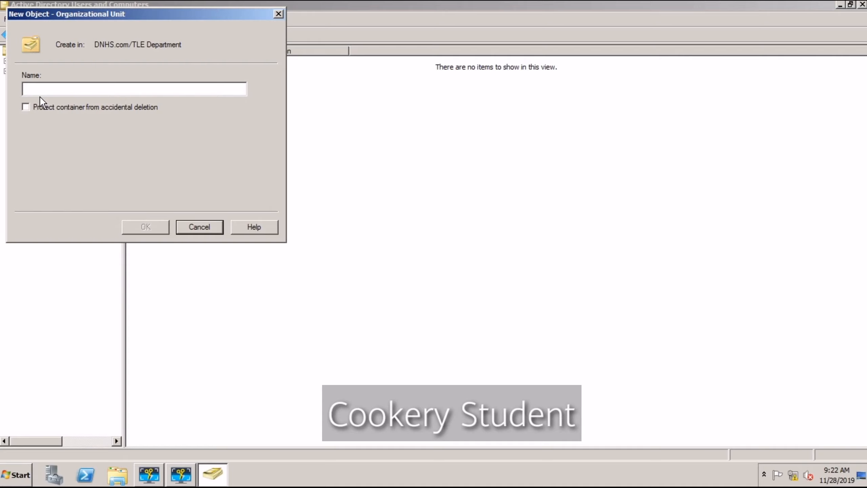
text(Cookery S)
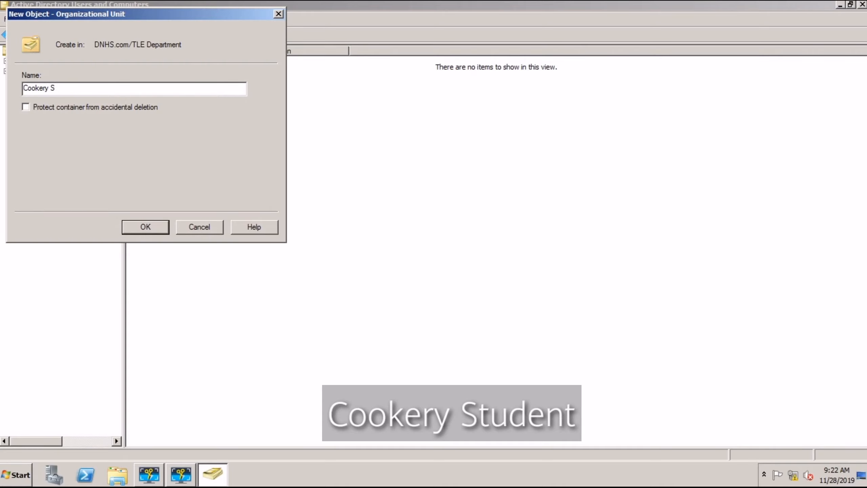
text(tu)
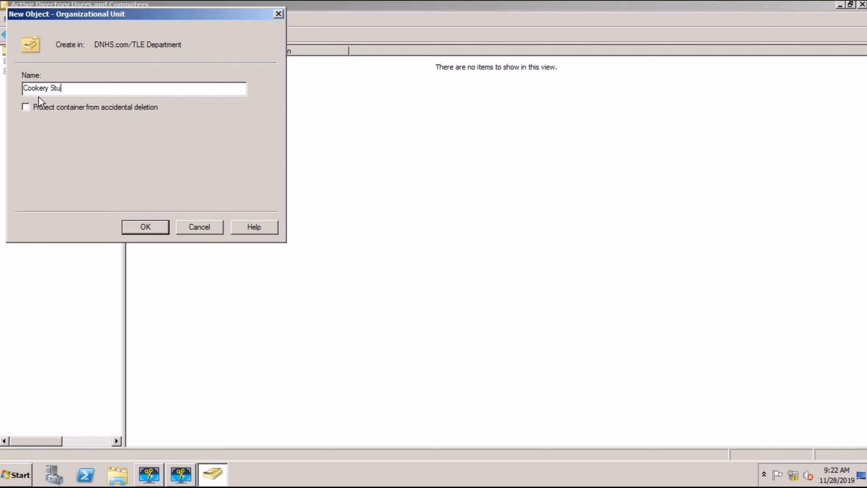
text(dent)
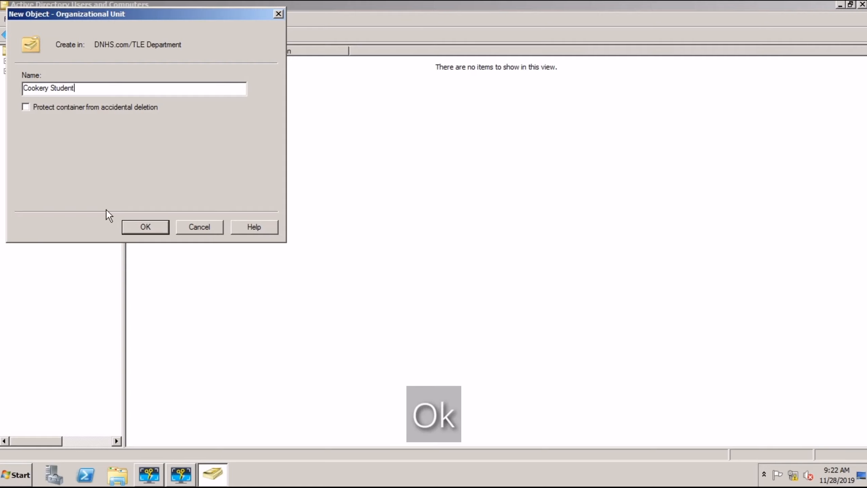
click(148, 228)
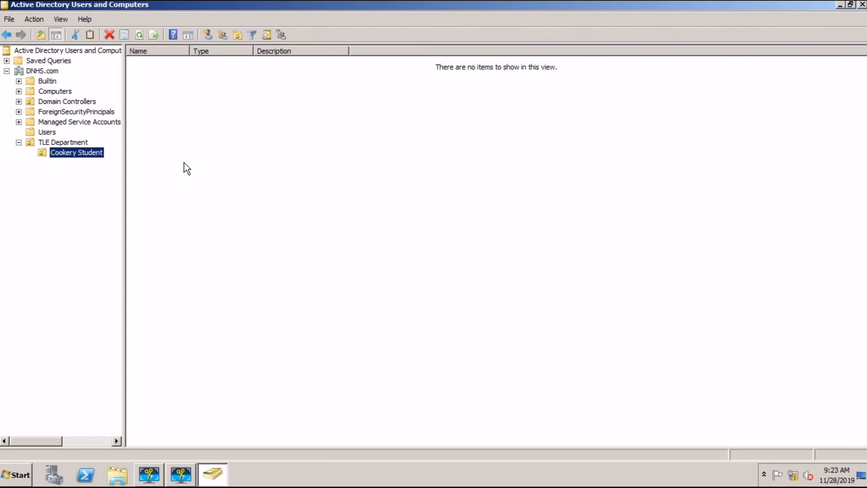
Step: Start a new organizational unit in TLE Department and enter the name 'ICT Student'
right_click(63, 144)
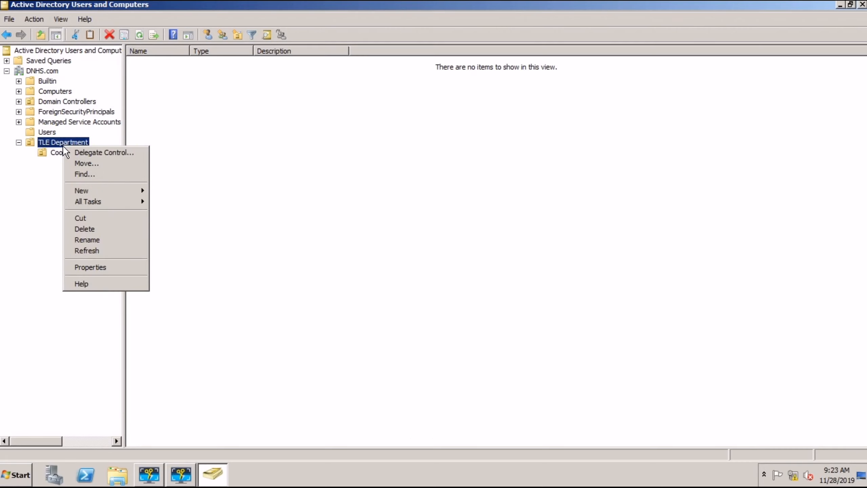
mouse_move(91, 189)
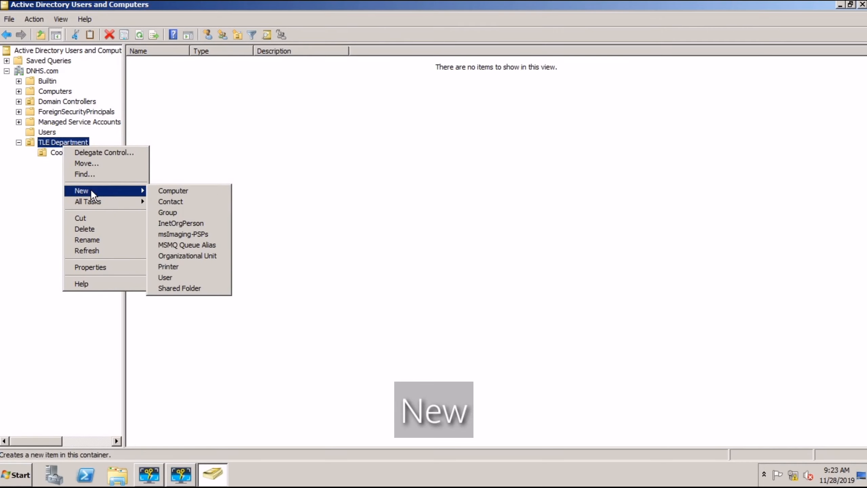
click(206, 256)
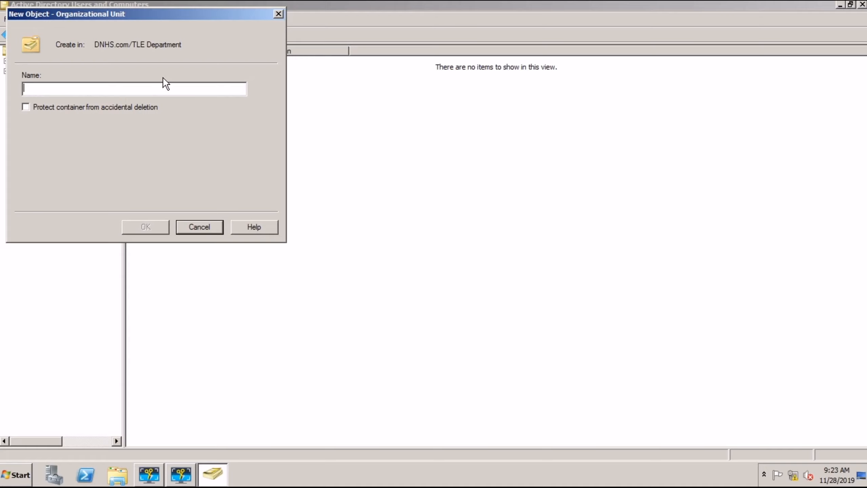
text(ICT )
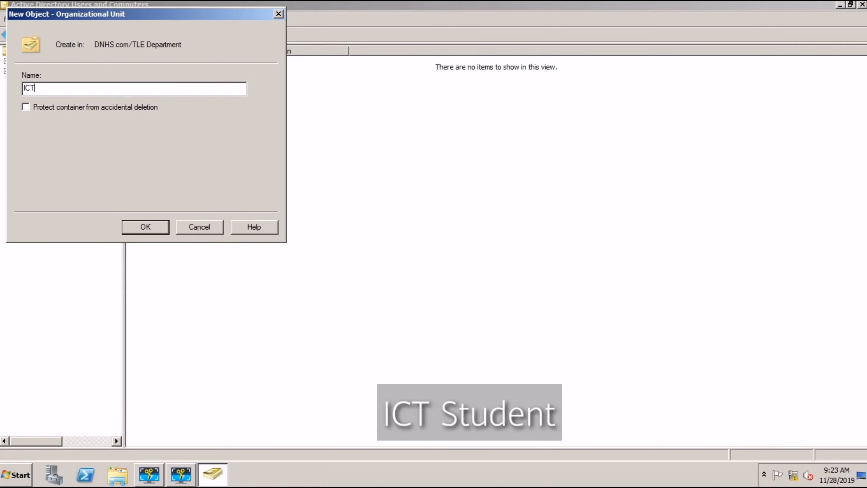
text(Student)
Step: Create the ICT Student unit, then start a Cookery Student user with first and logon name Edna
click(146, 227)
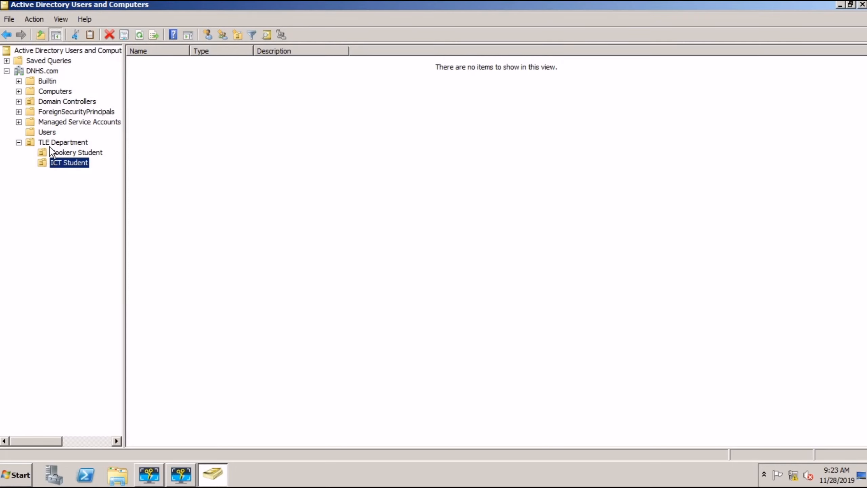
click(64, 152)
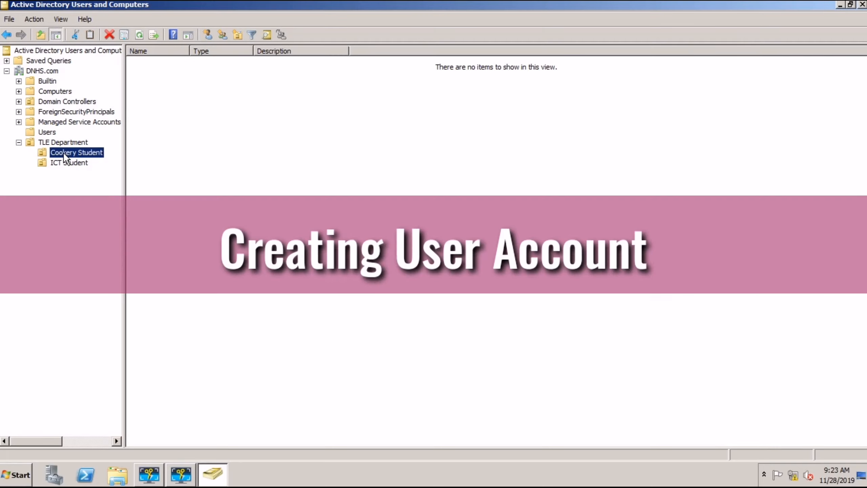
right_click(63, 152)
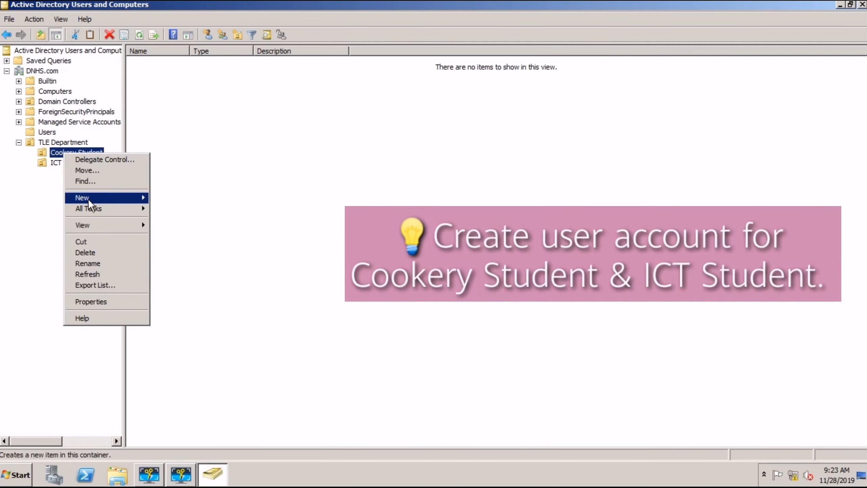
click(90, 198)
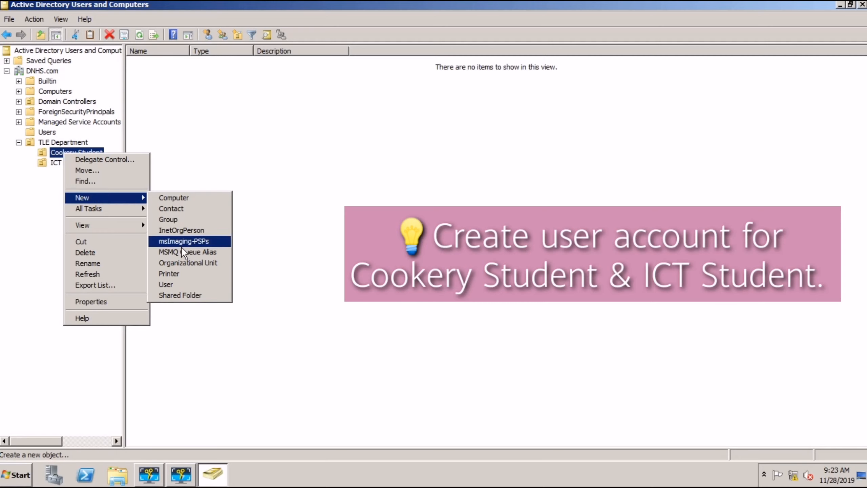
click(182, 284)
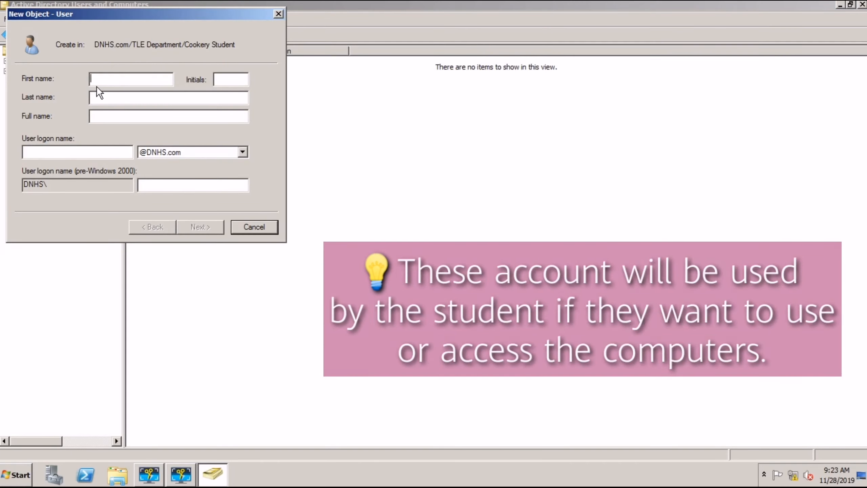
text(E)
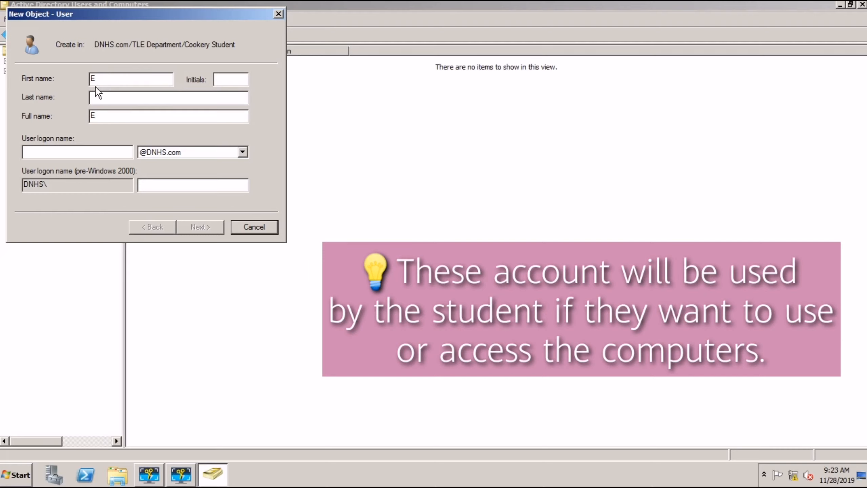
text(dna)
click(57, 147)
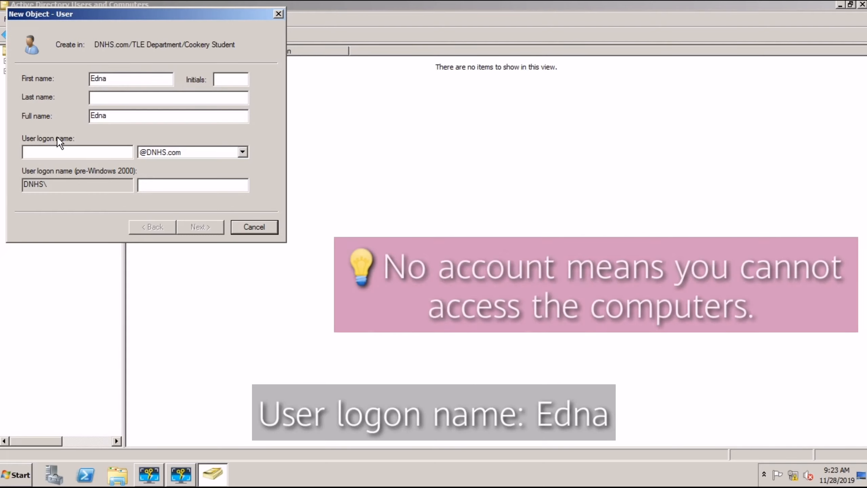
text(Edna)
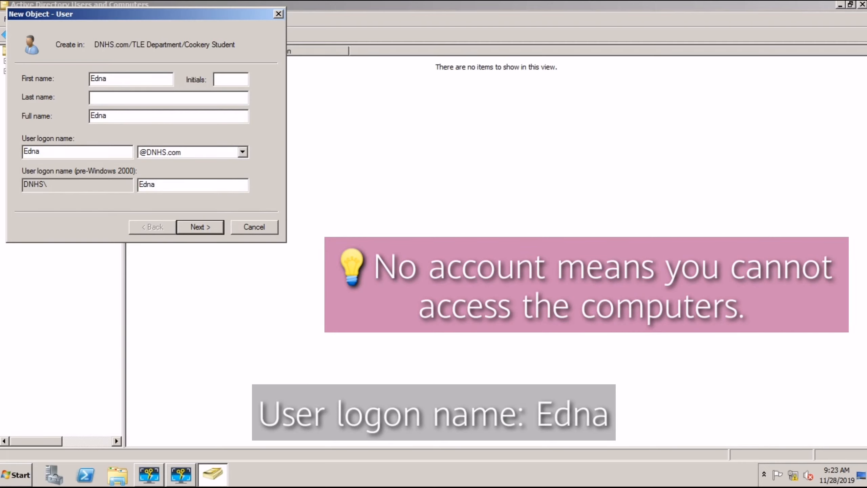
Step: Give Edna a password she cannot change that never expires, and create the account
click(194, 227)
click(152, 84)
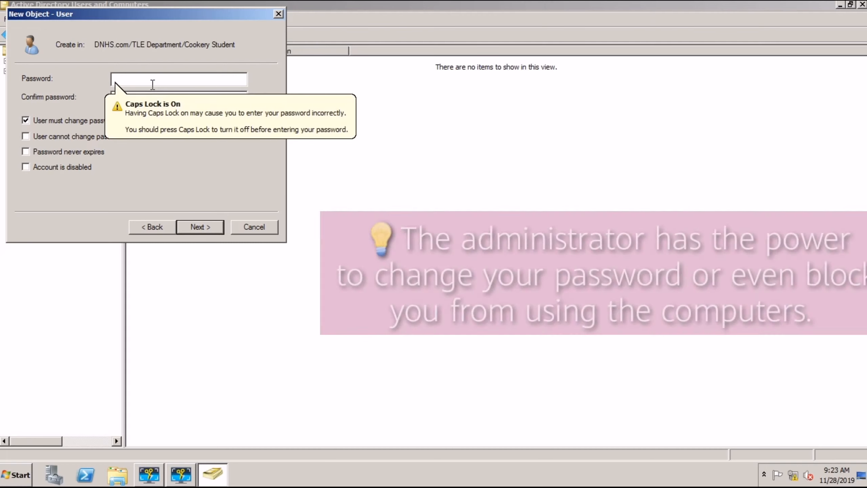
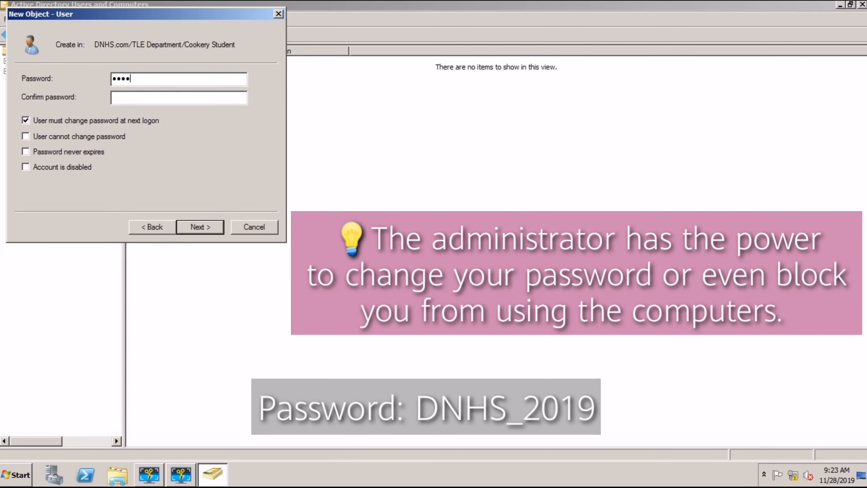
key(Tab)
key(BackSpace)
key(BackSpace)
key(BackSpace)
key(BackSpace)
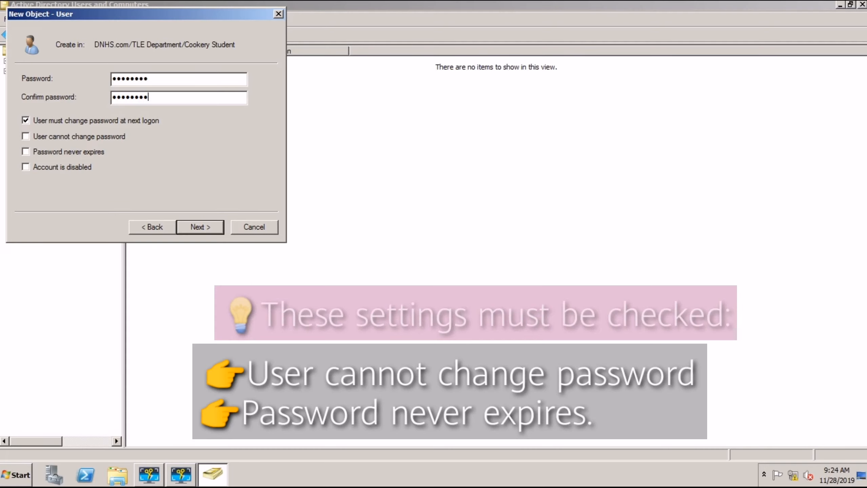
click(26, 120)
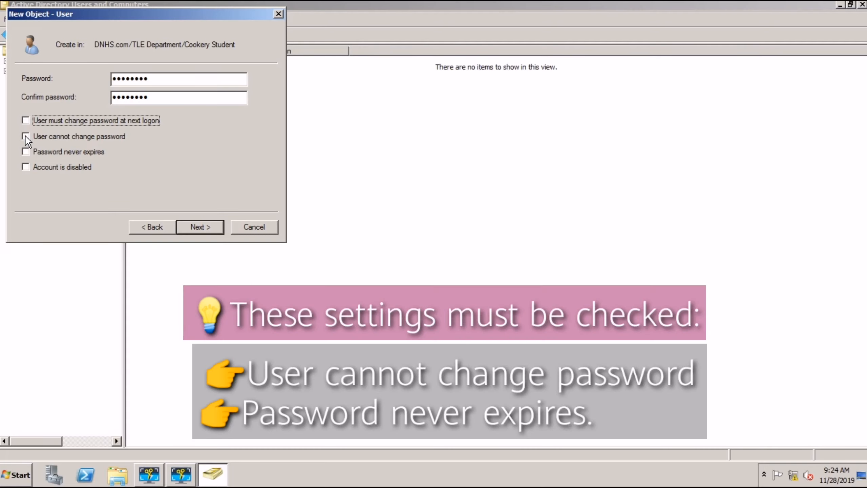
click(26, 136)
click(25, 151)
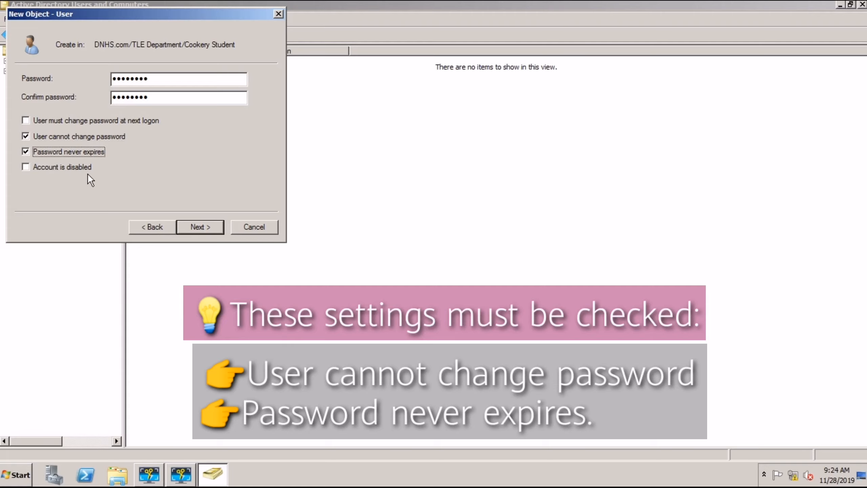
click(198, 225)
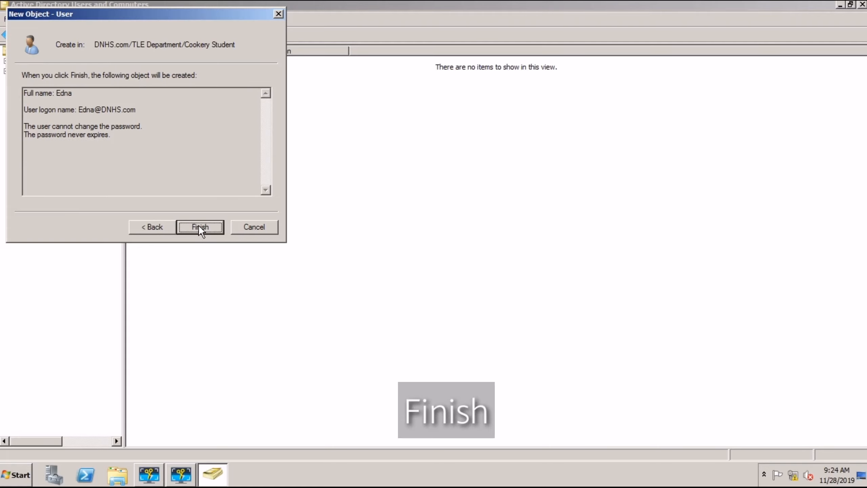
click(199, 225)
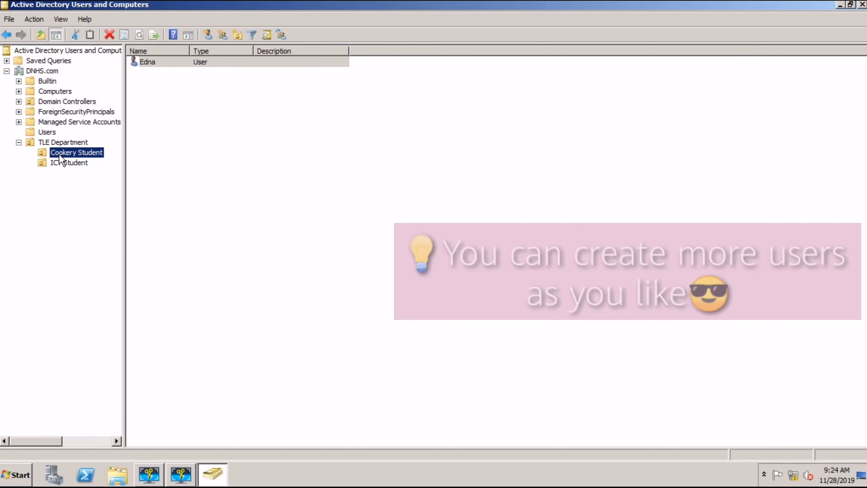
Step: Begin creating user Betty in Cookery Student and enter her account password
right_click(59, 153)
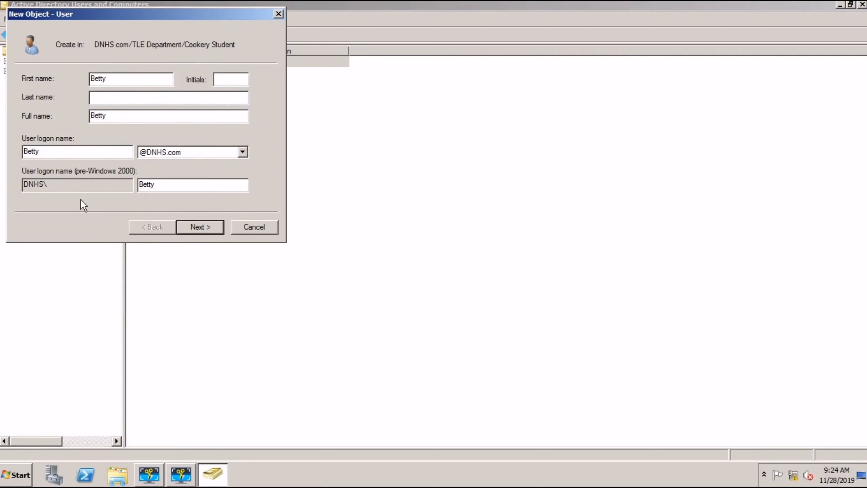
click(190, 228)
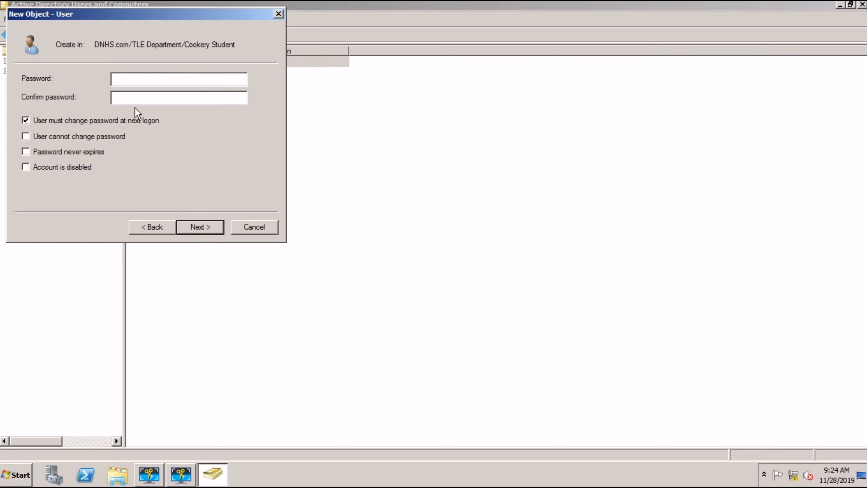
key(Caps_Lock)
key(Tab)
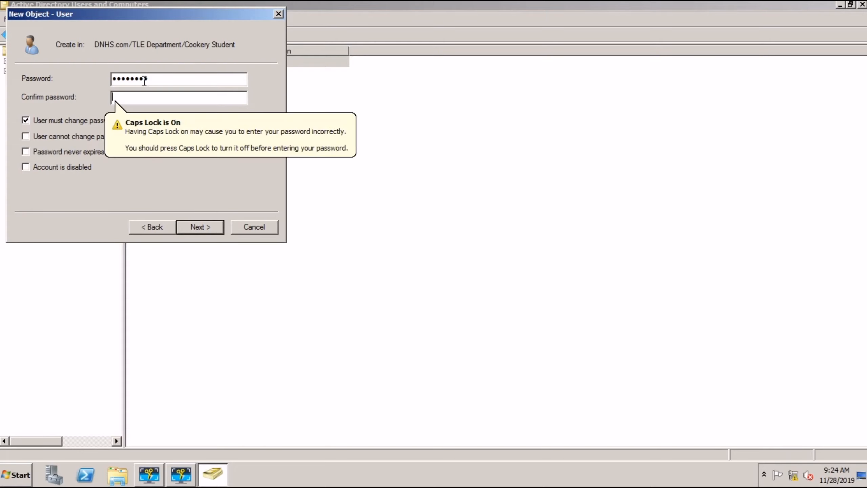
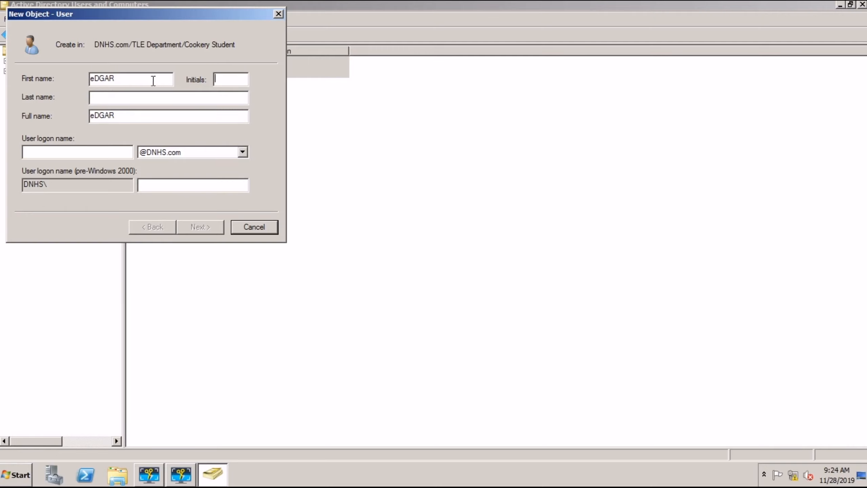
Step: Correct the new user's first name to Edgar and set the logon name Edgar
drag(153, 80, 63, 82)
text(Edgar)
click(37, 155)
text(Edgar)
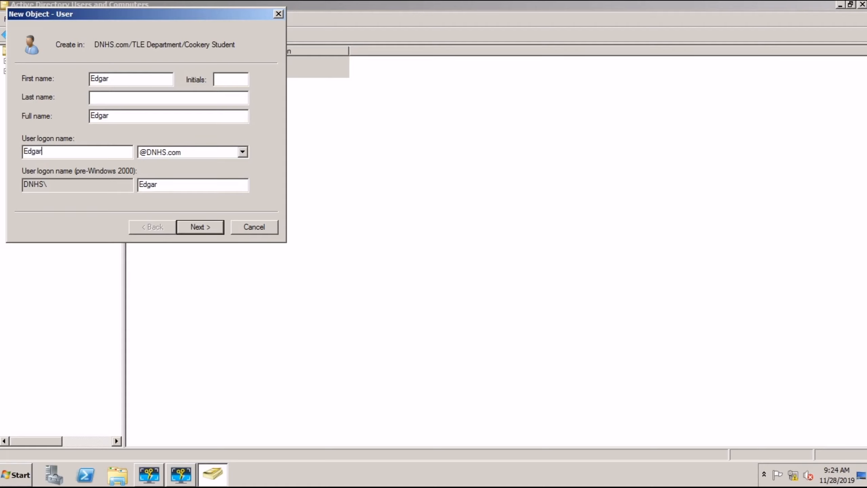
click(197, 227)
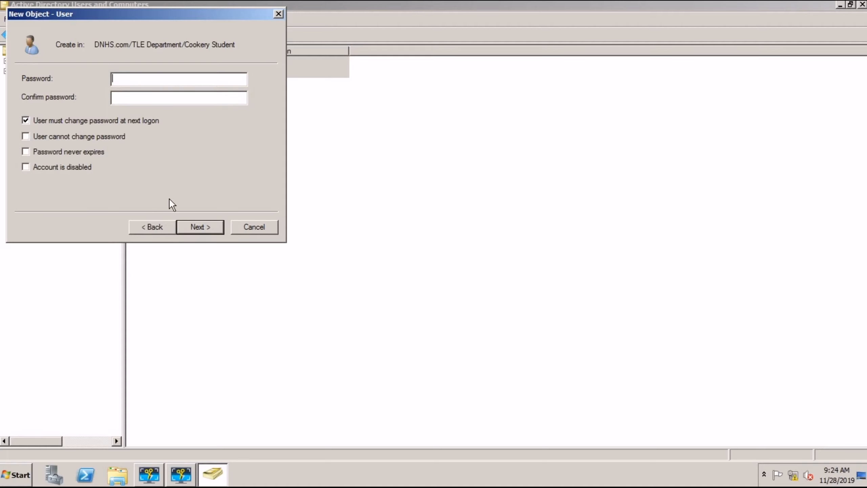
Step: Set Edgar's password so he cannot change it, with no forced change at logon, and create the account
key(Caps_Lock)
text(••••••••)
key(Tab)
text(••••••••)
key(BackSpace)
key(BackSpace)
key(BackSpace)
key(BackSpace)
key(BackSpace)
key(BackSpace)
key(BackSpace)
key(BackSpace)
text(••••••••)
click(26, 121)
click(26, 136)
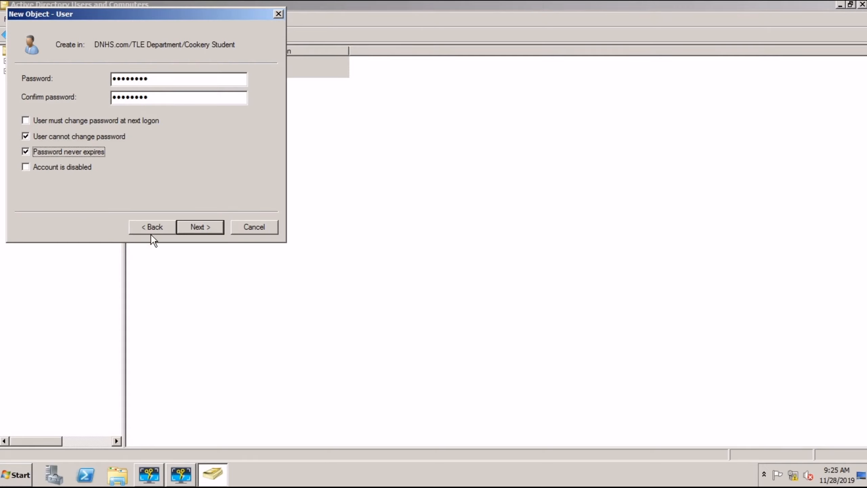
click(185, 228)
click(186, 226)
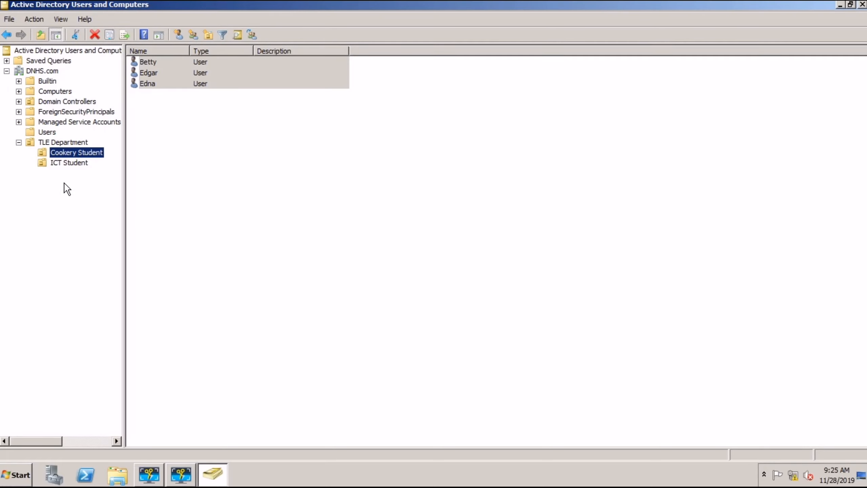
Step: Start a new user in ICT Student with first name and logon name Ramon
click(45, 162)
click(45, 153)
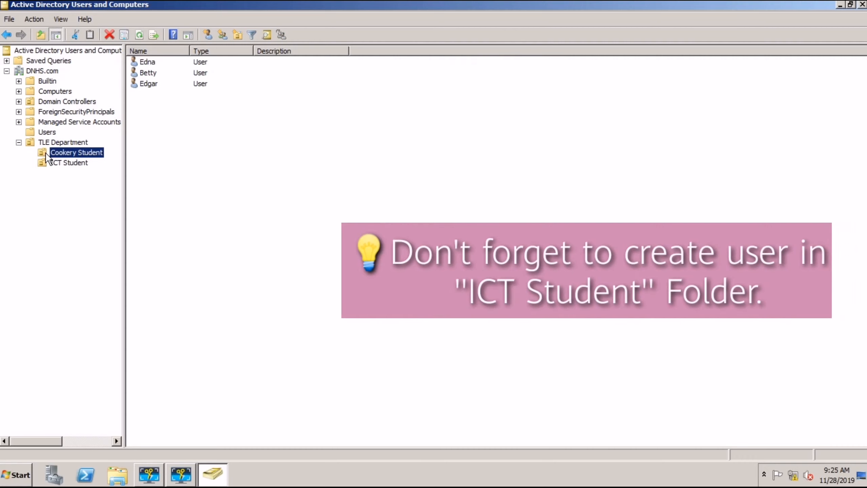
right_click(48, 162)
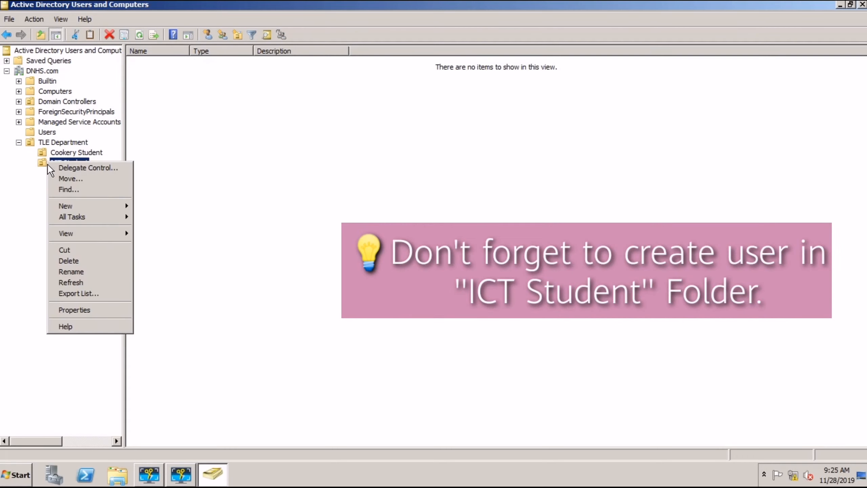
click(90, 204)
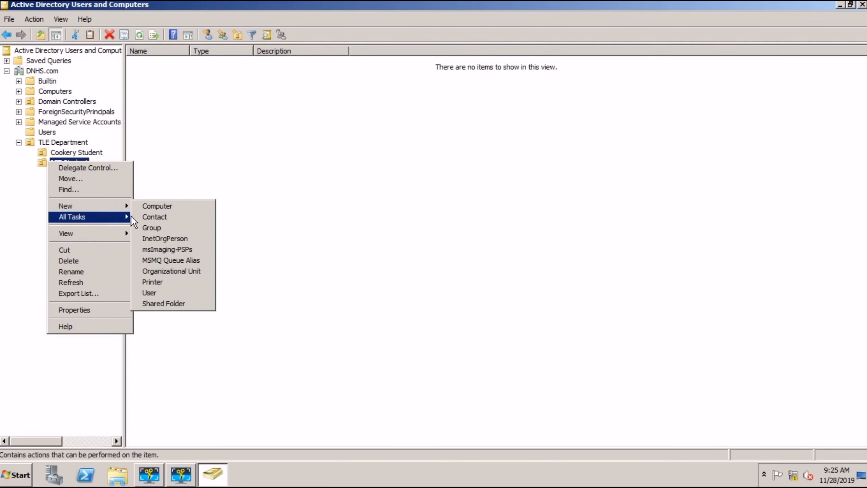
click(156, 290)
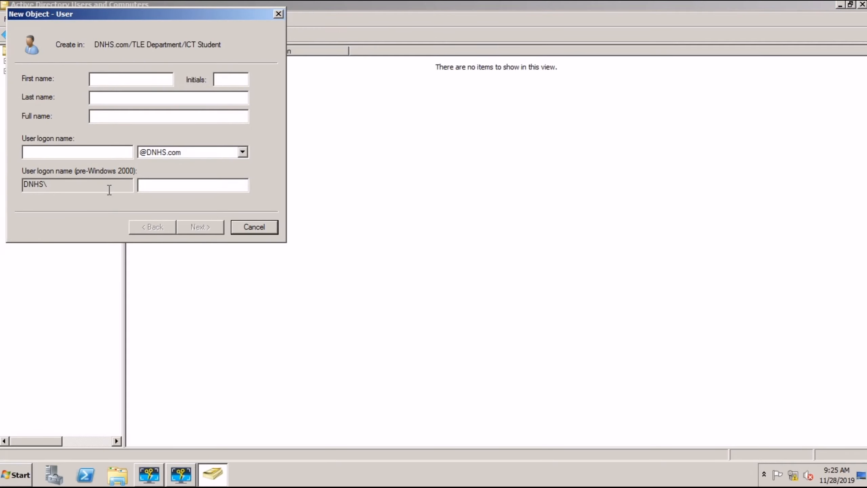
text(jAM)
key(BackSpace)
key(BackSpace)
key(BackSpace)
text(Ramon)
click(84, 152)
text(Ramo)
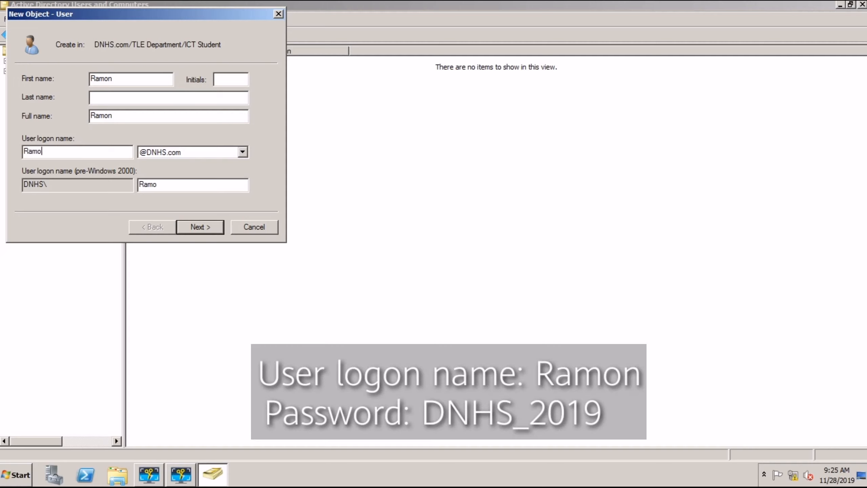
text(n)
click(205, 228)
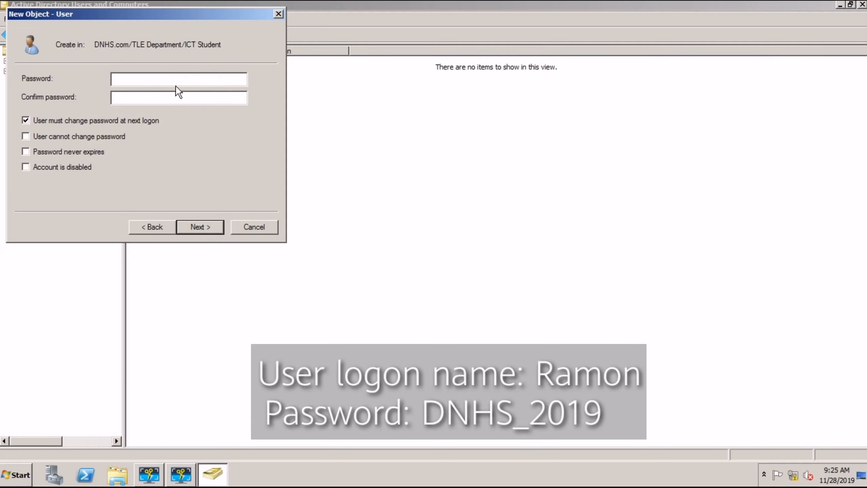
Step: Give Ramon a matching password the user cannot change, then finish creating the account
click(175, 86)
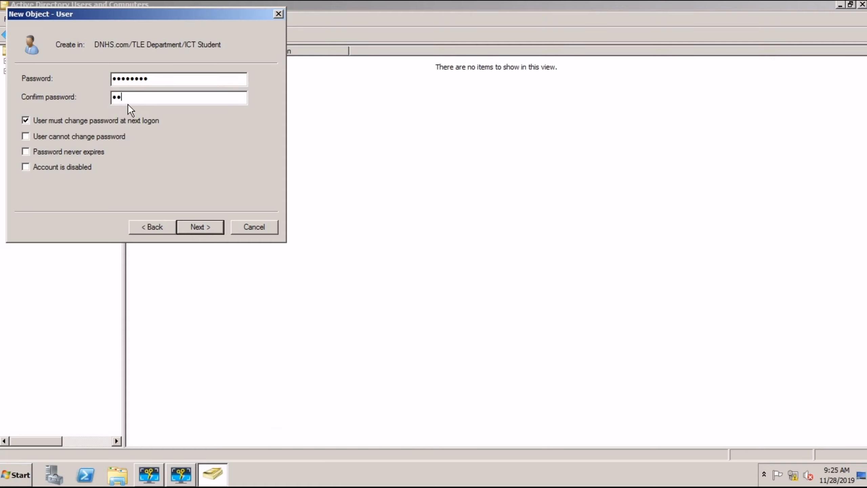
click(25, 121)
click(26, 136)
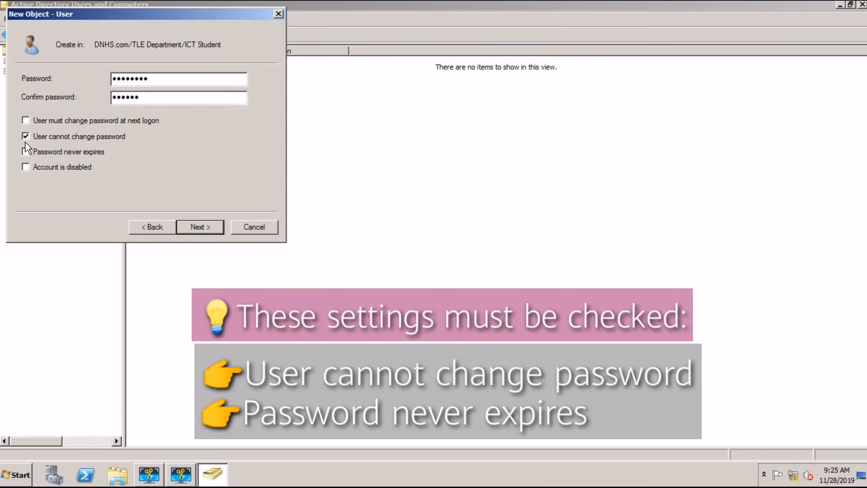
click(186, 225)
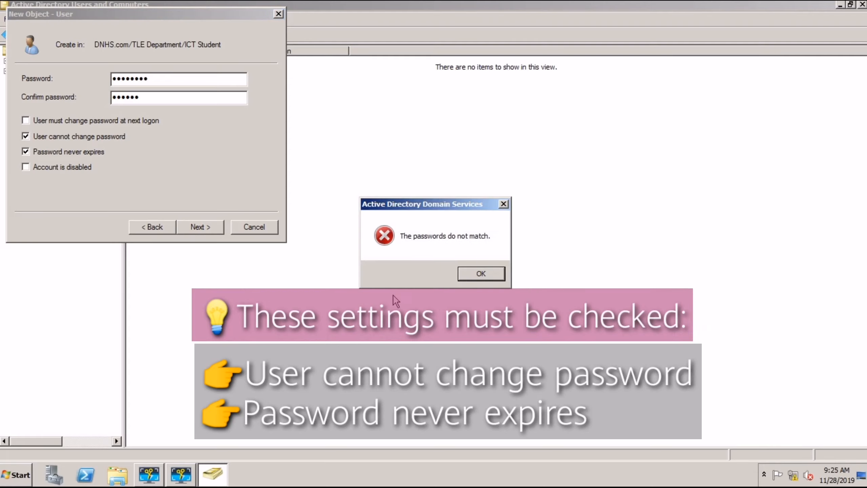
click(461, 273)
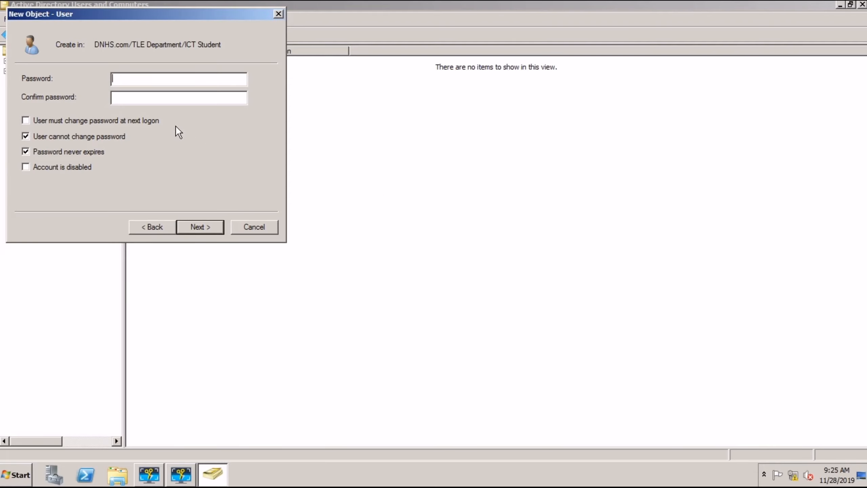
text(D••••••••••••••••)
click(193, 225)
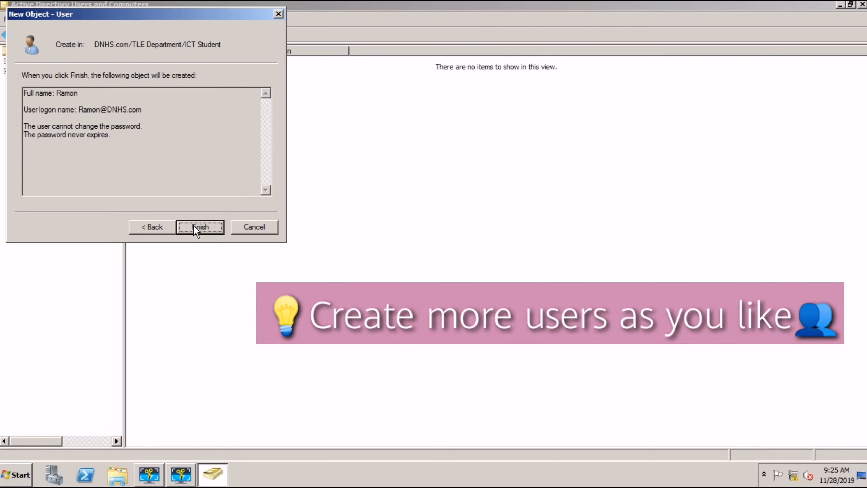
click(194, 227)
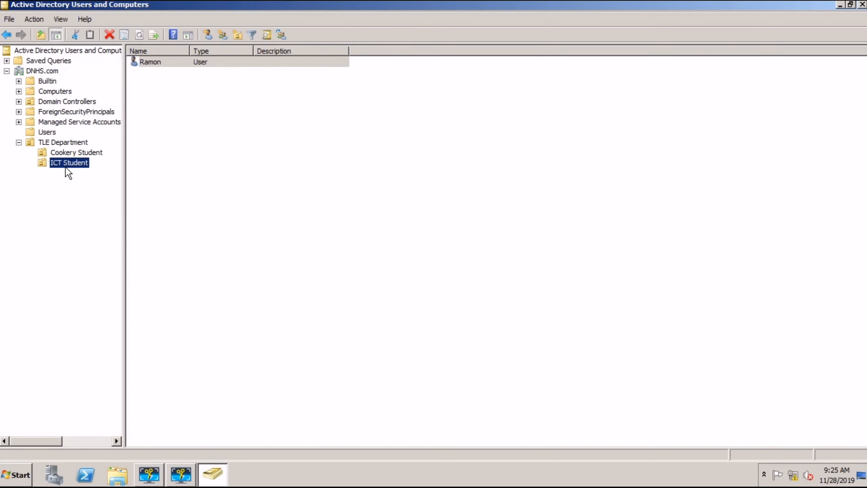
Step: Begin a new ICT Student user with first and logon name Rey, entering the password twice
right_click(65, 163)
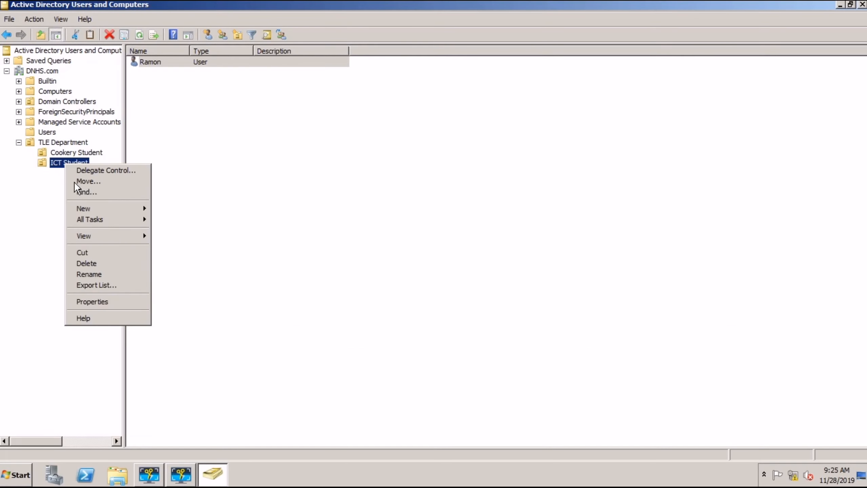
mouse_move(112, 212)
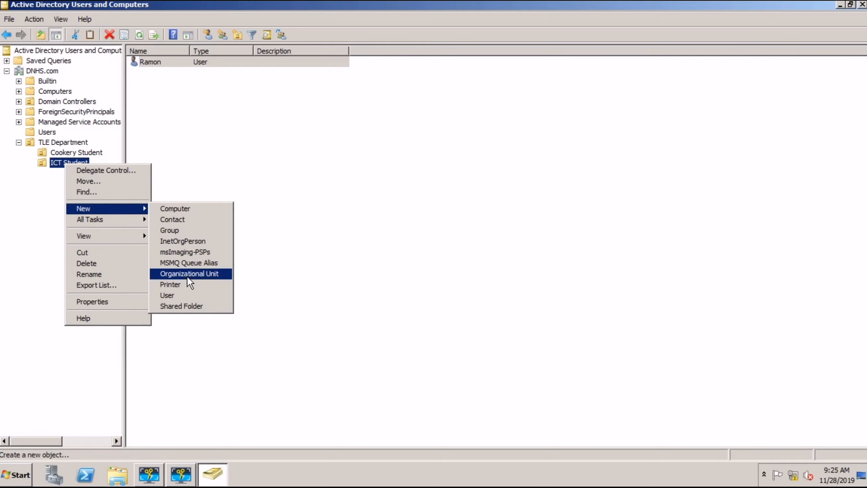
click(180, 294)
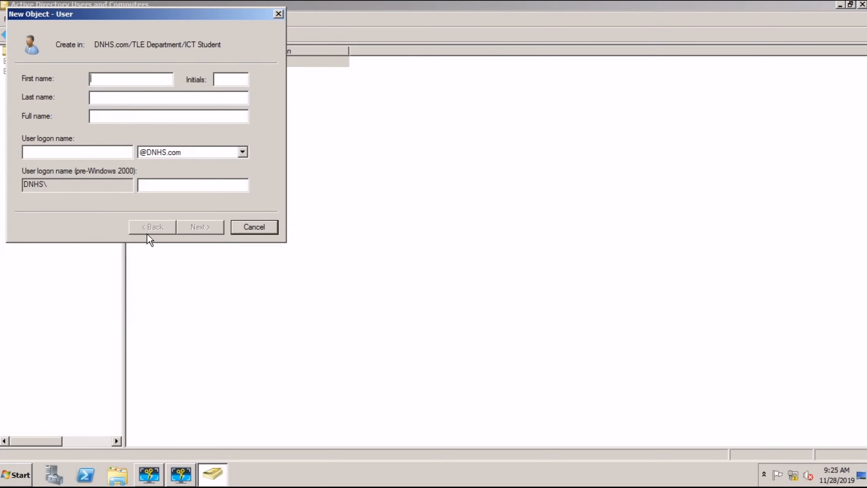
text(Rey)
click(71, 154)
text(Rey)
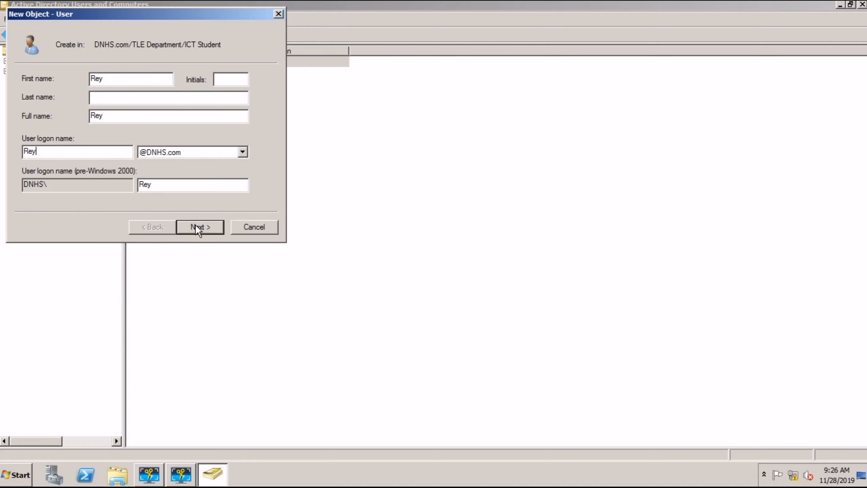
click(196, 226)
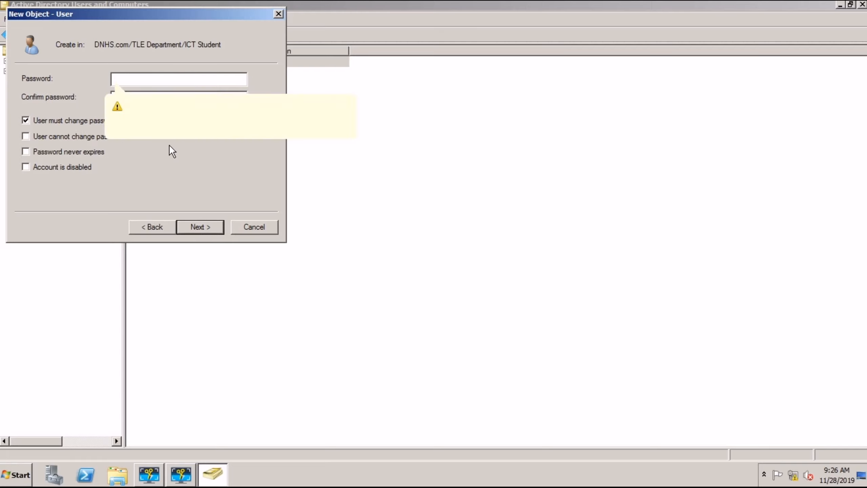
text(•••••)
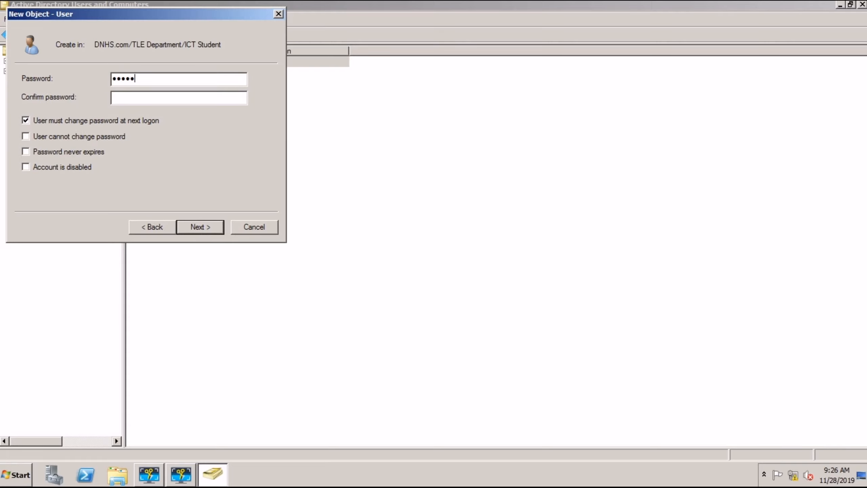
text(•••)
key(Tab)
text(•••••••••)
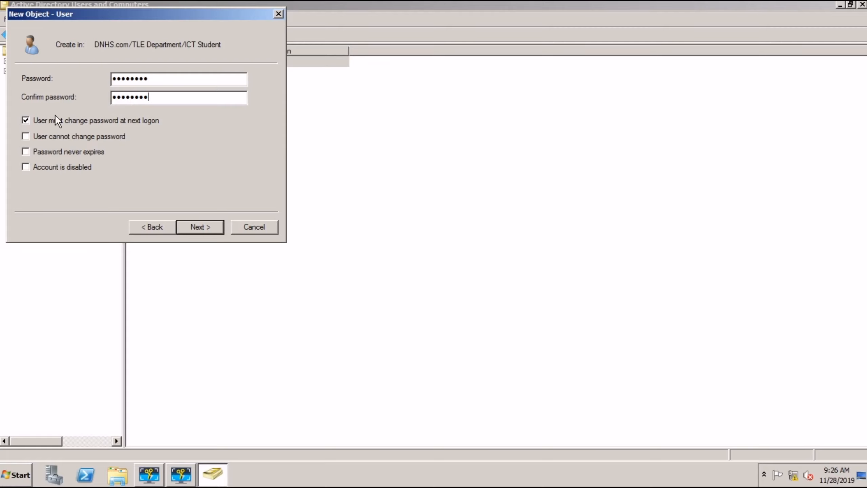
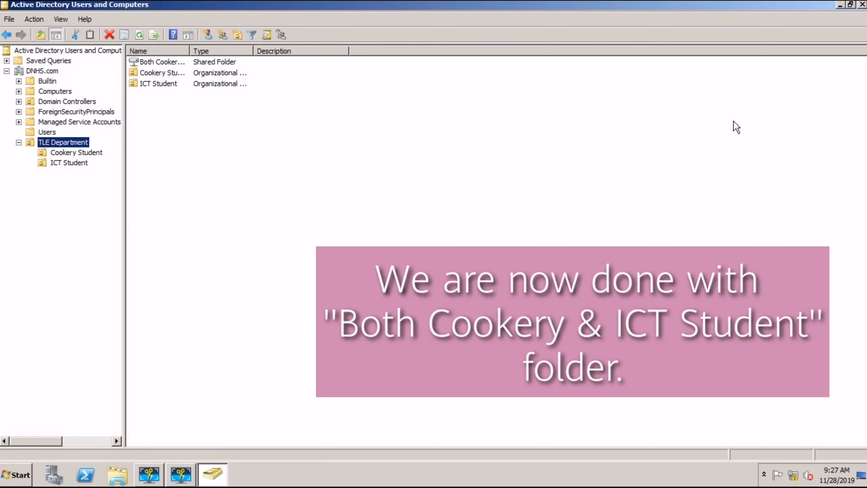
Step: Close Active Directory Users and Computers and refresh the desktop twice
click(862, 5)
right_click(415, 156)
click(440, 182)
right_click(433, 184)
click(440, 212)
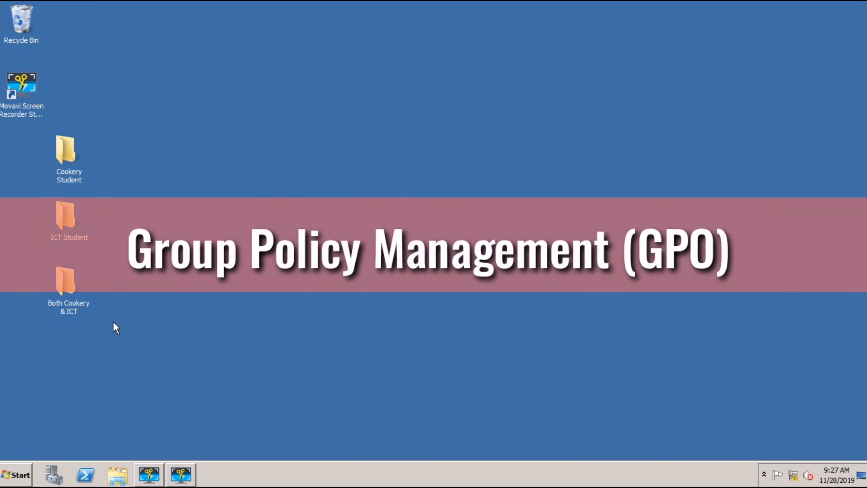
Step: Launch Group Policy Management from Administrative Tools and maximize its window
click(12, 473)
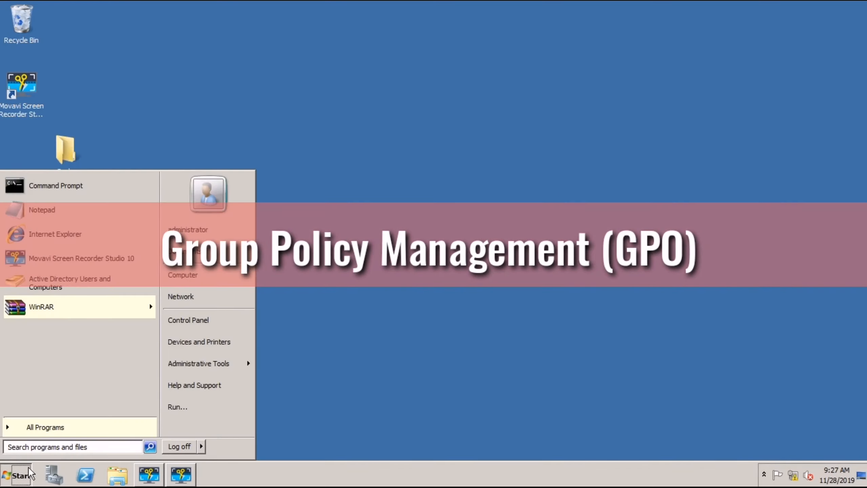
mouse_move(233, 370)
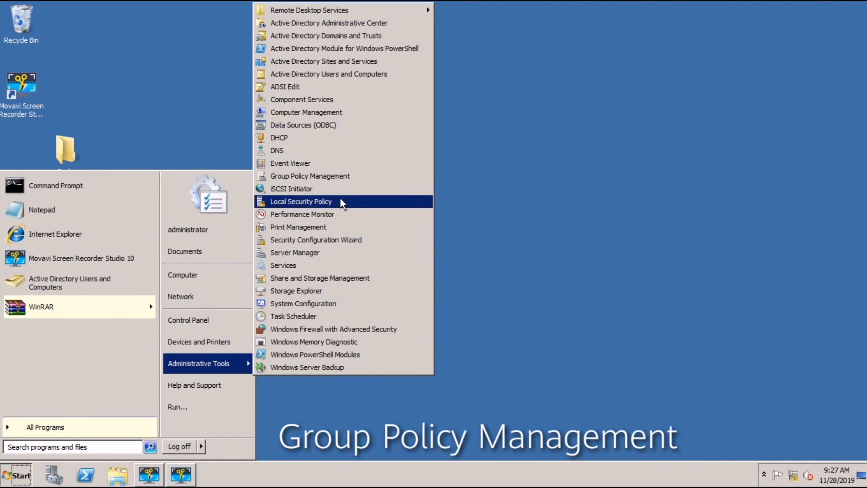
click(339, 178)
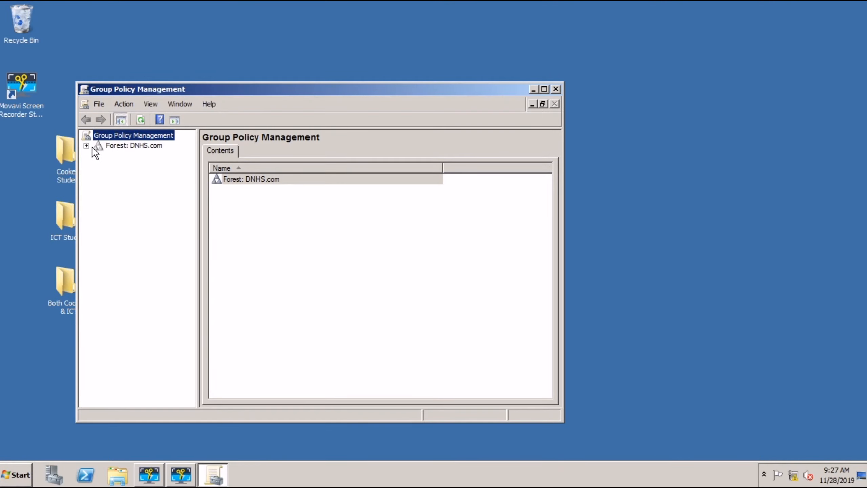
click(543, 90)
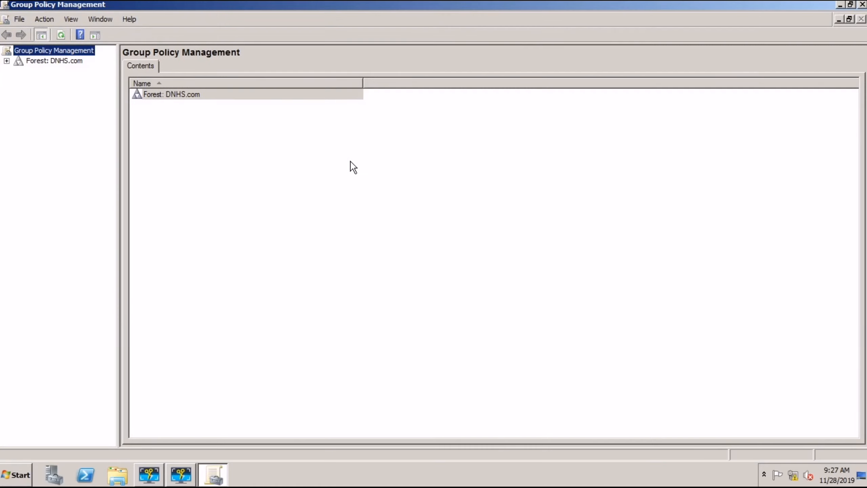
Step: Expand Forest, Domains, DNHS.com, TLE Department and Cookery Student in the widened tree
click(6, 60)
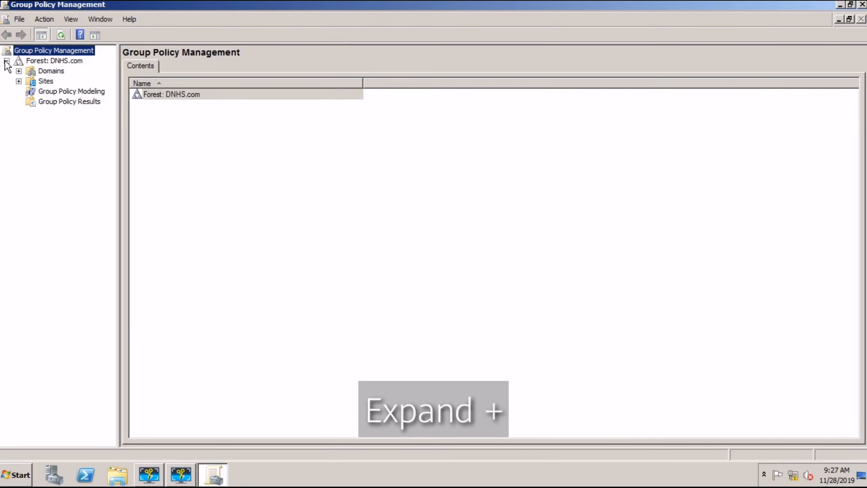
click(18, 71)
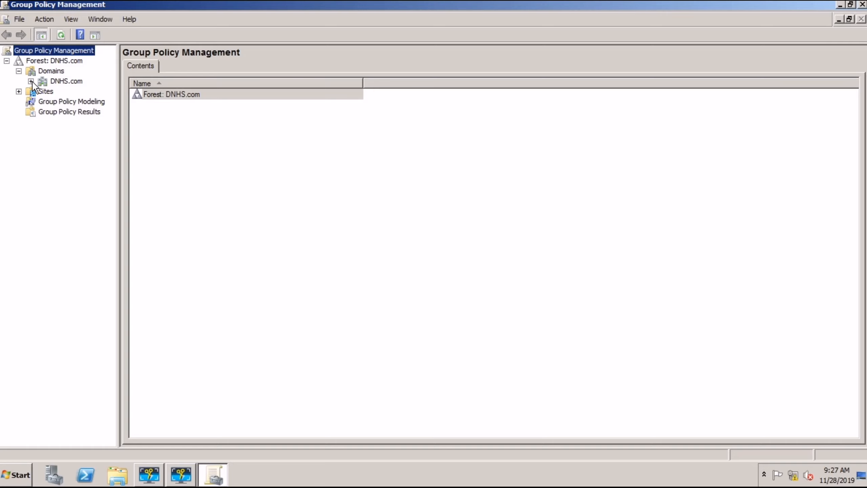
click(32, 81)
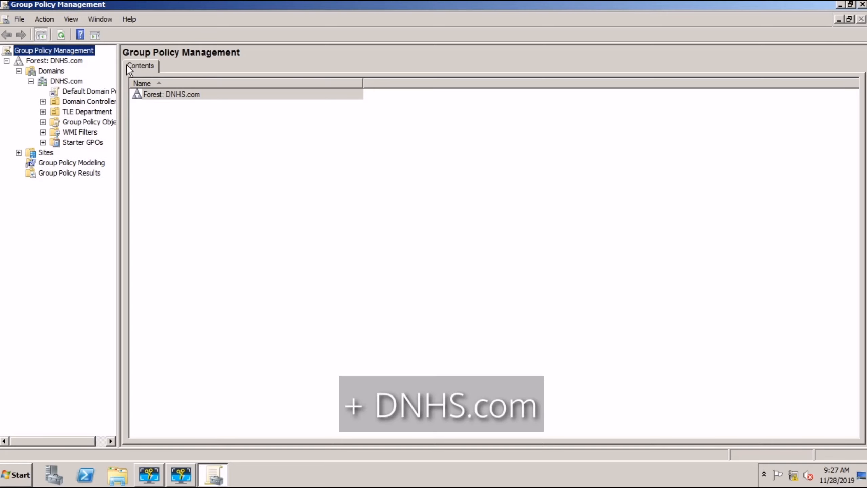
drag(119, 65, 200, 75)
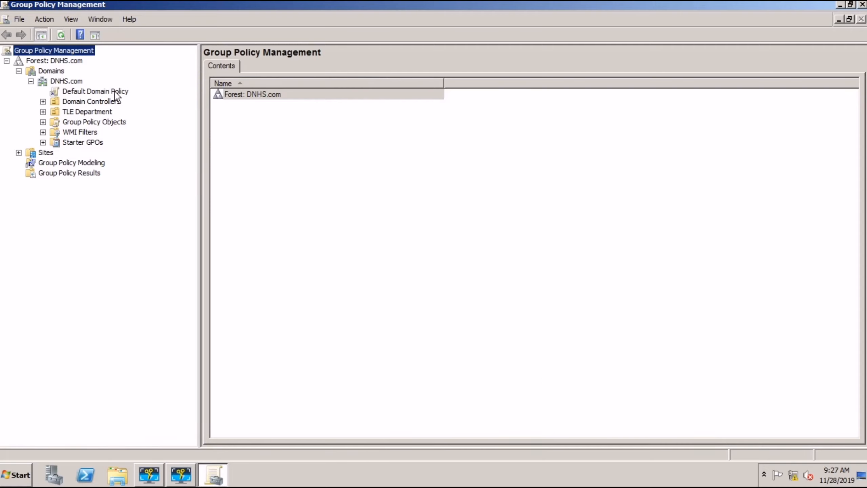
click(43, 112)
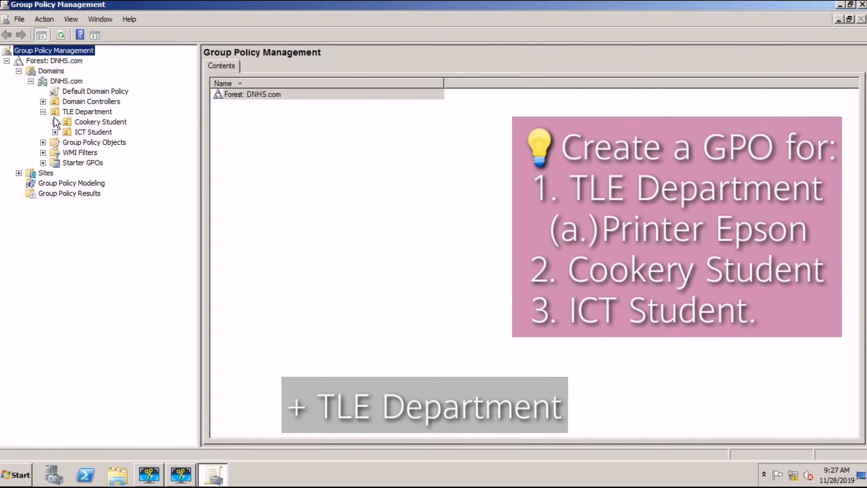
click(57, 122)
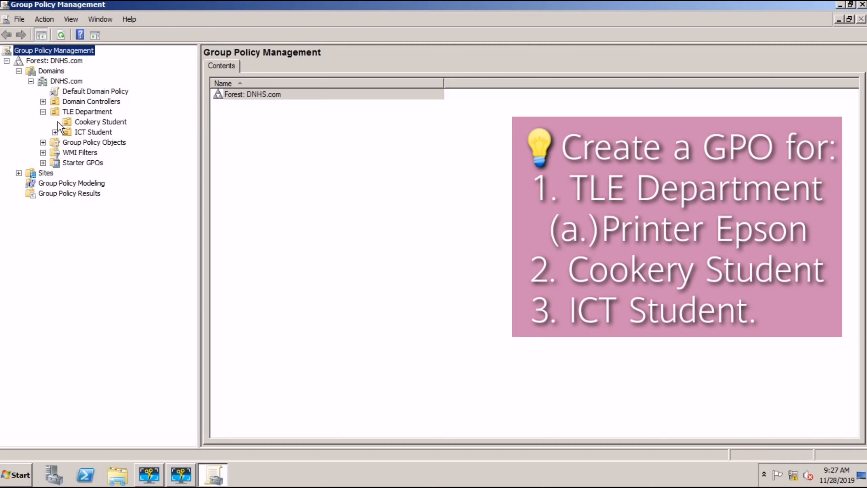
Step: Create and link a GPO named 'Cookery Student Policy' on the Cookery Student OU
right_click(83, 122)
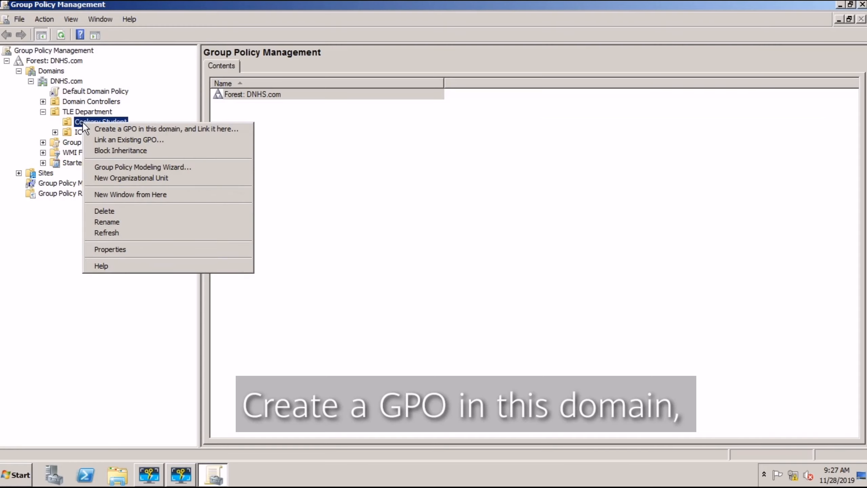
click(99, 128)
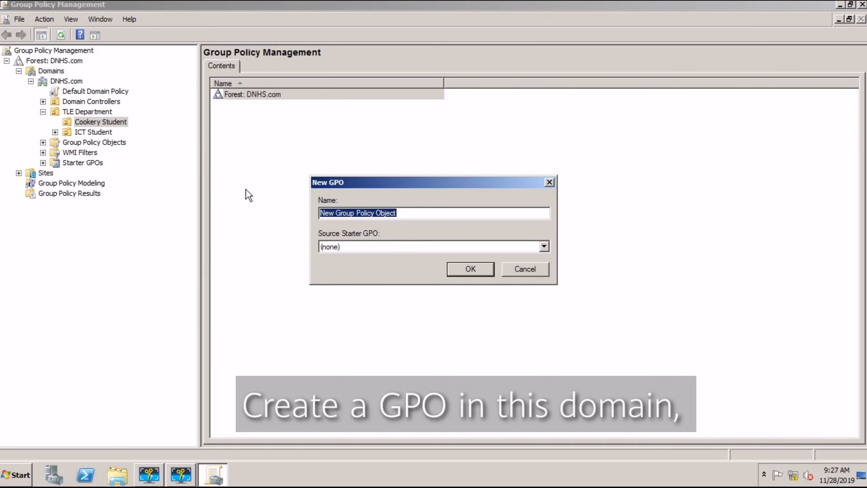
text(Cooker)
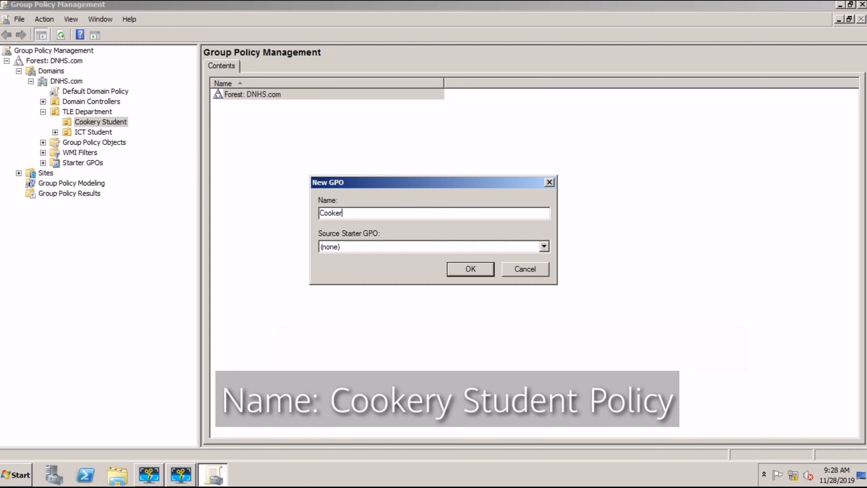
text(y Student )
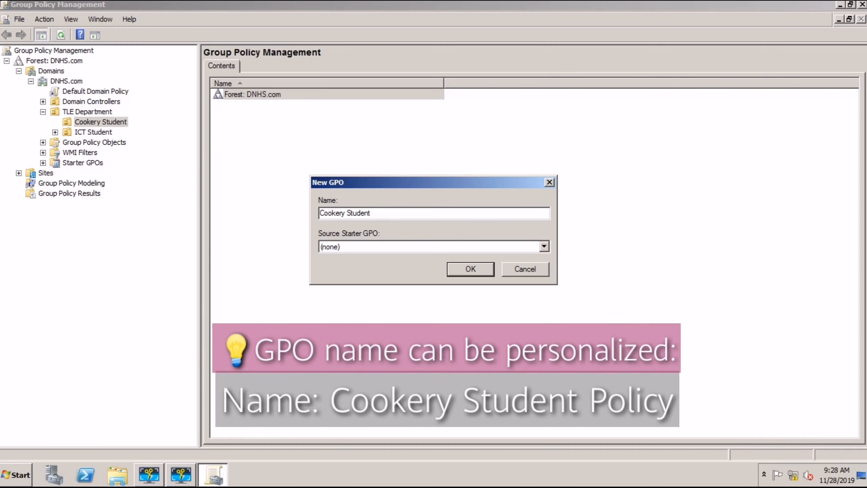
text(Policy)
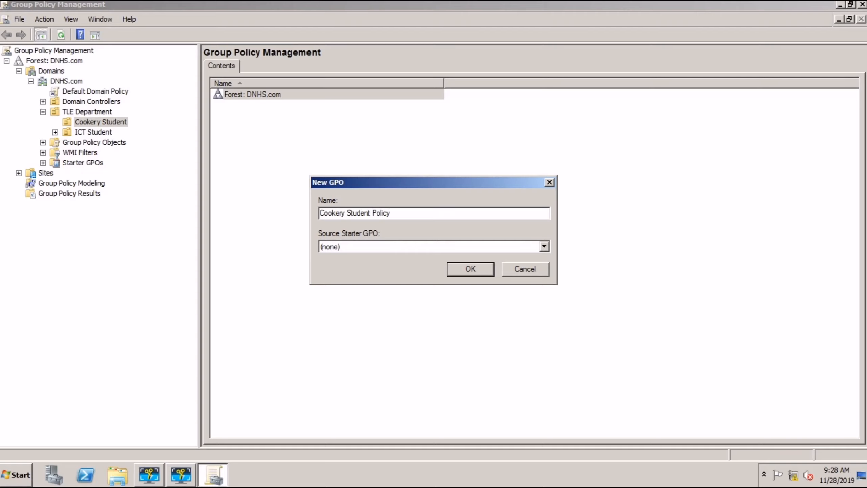
click(475, 272)
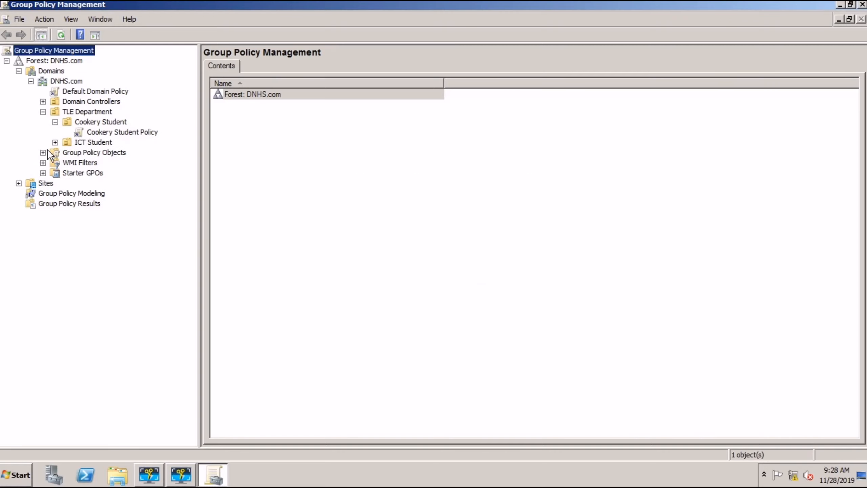
Step: Create and link 'ICT Student Policy' on the ICT Student OU, then expand it
right_click(79, 141)
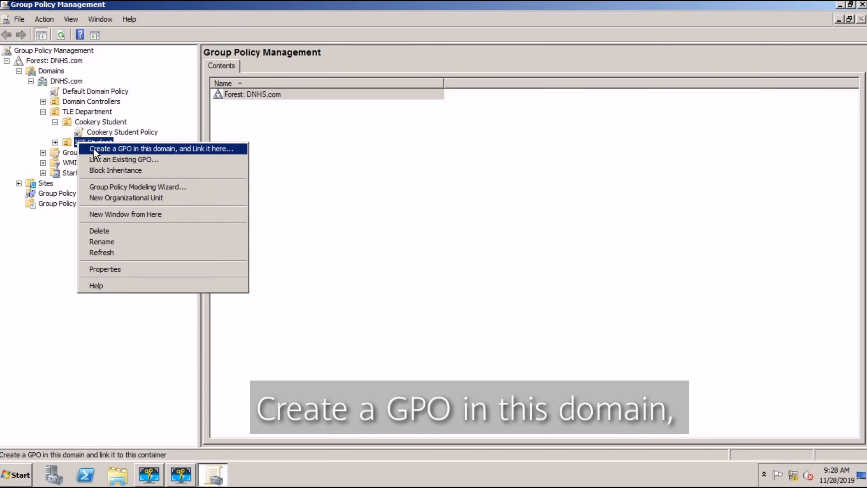
click(94, 148)
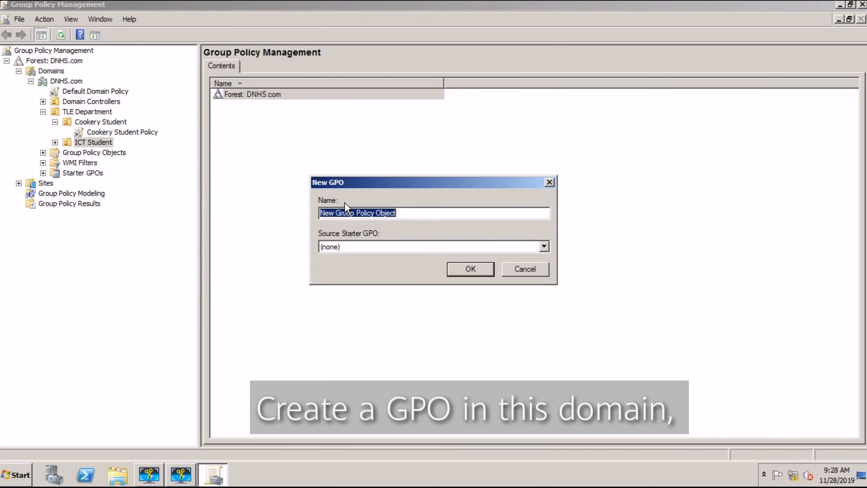
text(ICT)
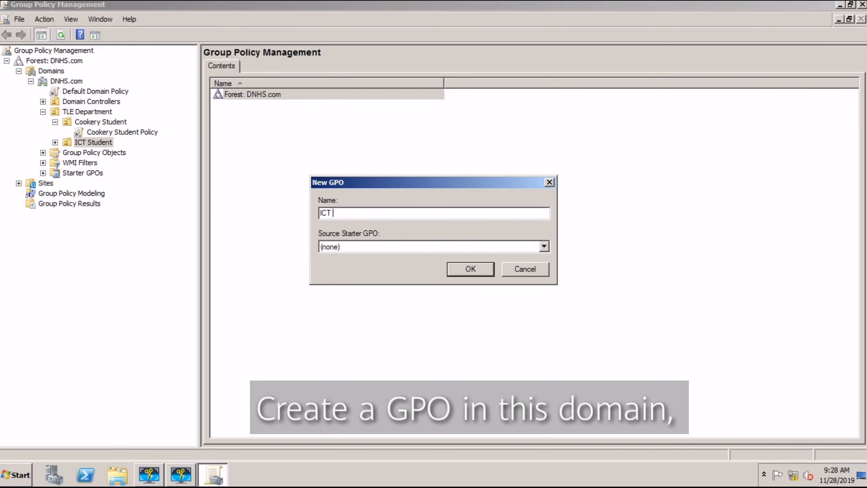
text( Stuent)
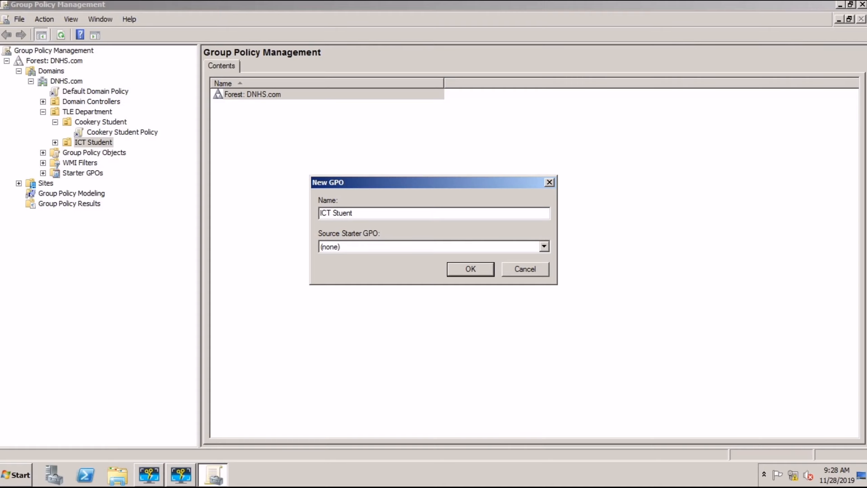
key(BackSpace)
key(BackSpace)
key(BackSpace)
text(dent Policy)
click(452, 270)
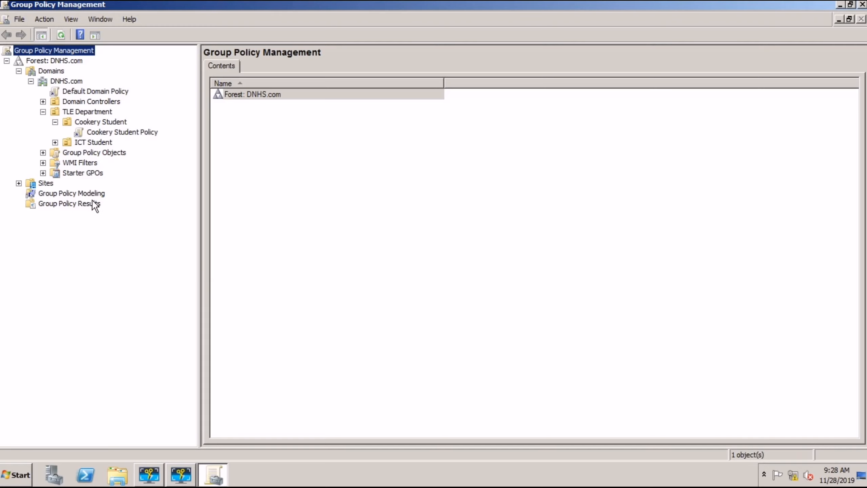
click(55, 142)
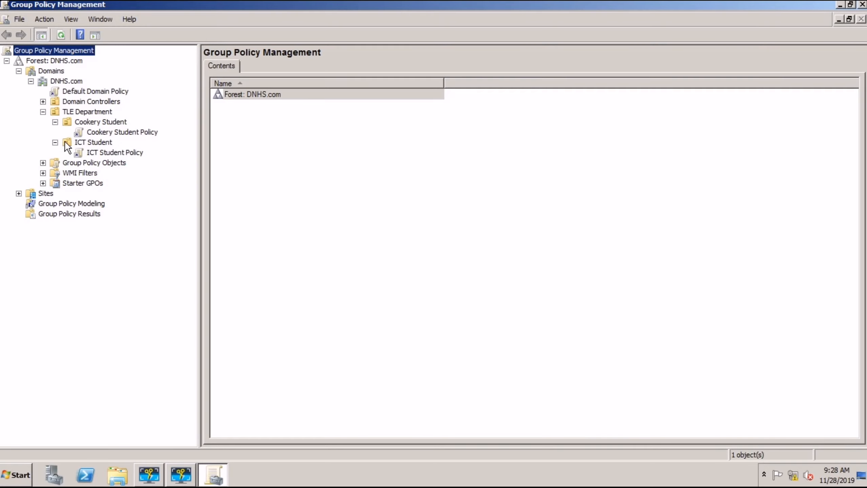
Step: Create and link 'TLE Department Policy' on the TLE Department OU, then re-expand its student OUs
click(59, 112)
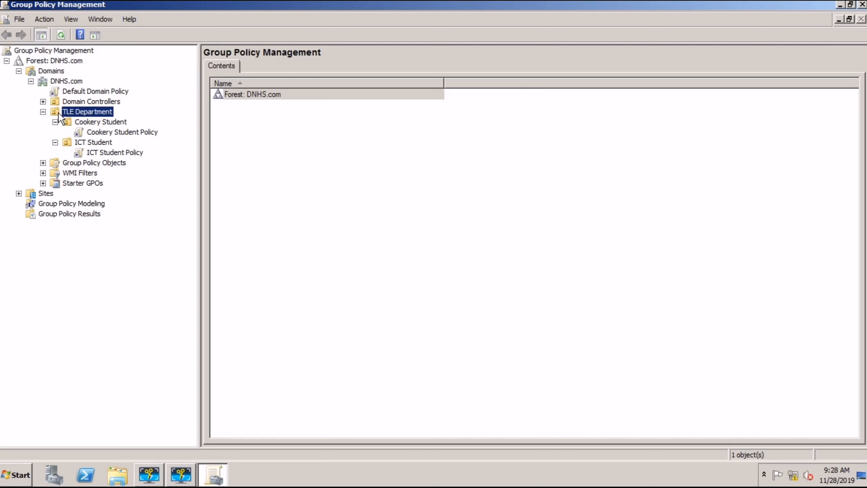
right_click(60, 111)
click(78, 119)
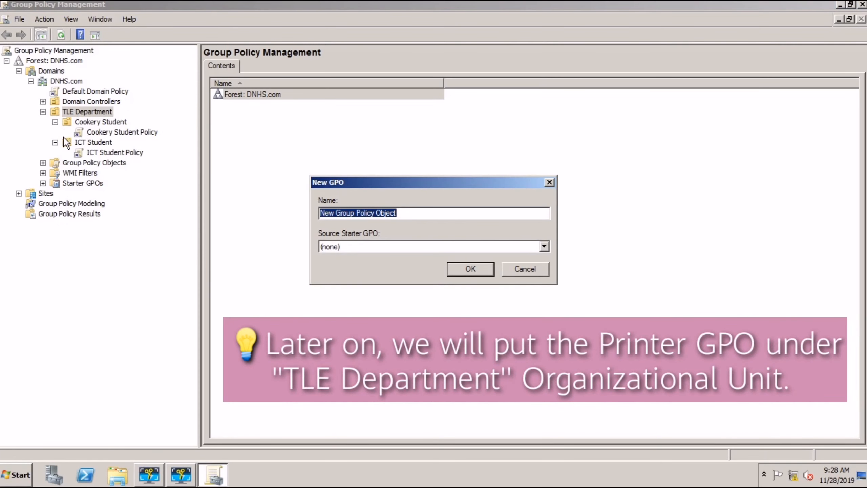
text(TLE D)
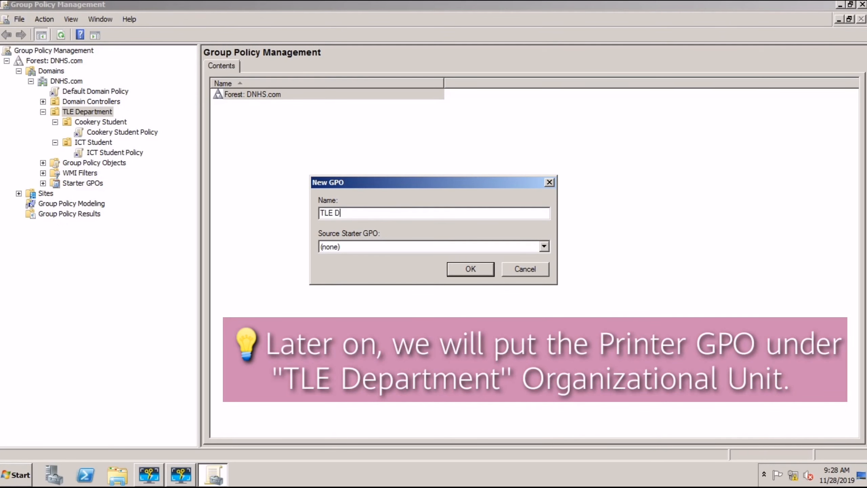
text(epartment )
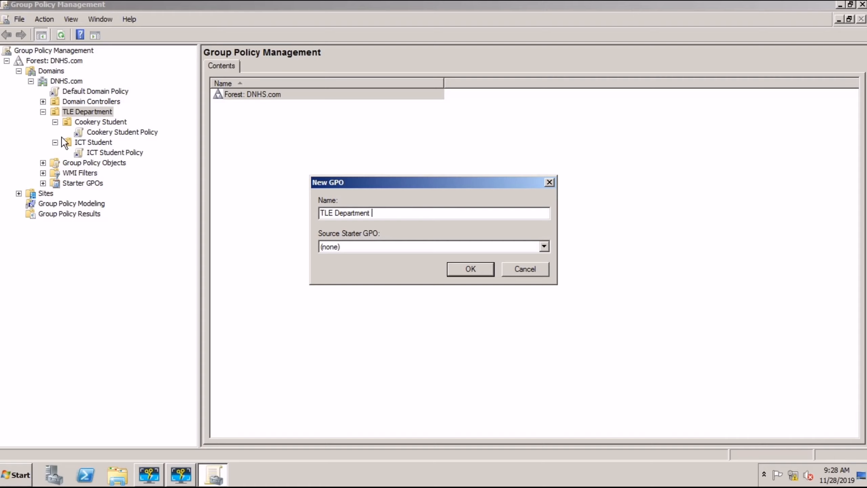
text(Policy)
click(459, 271)
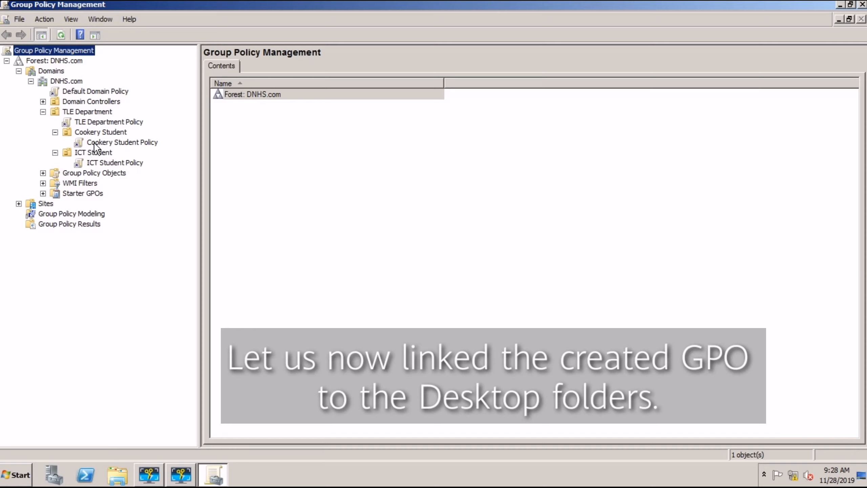
click(43, 112)
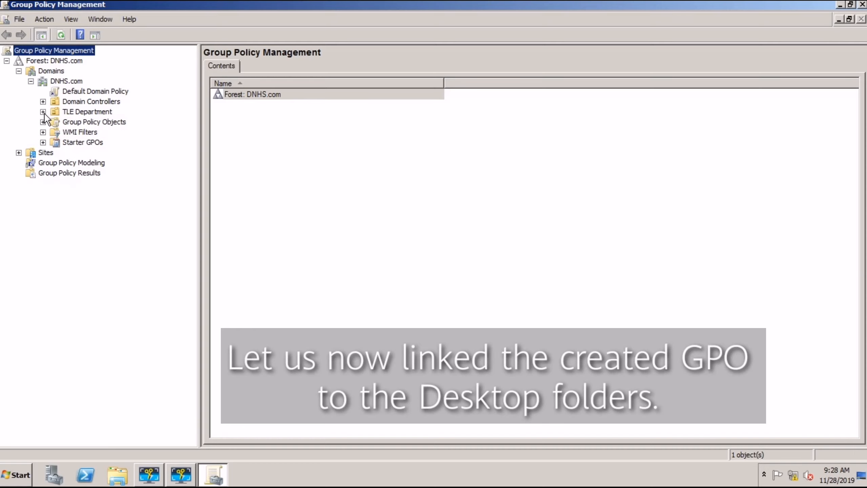
click(43, 112)
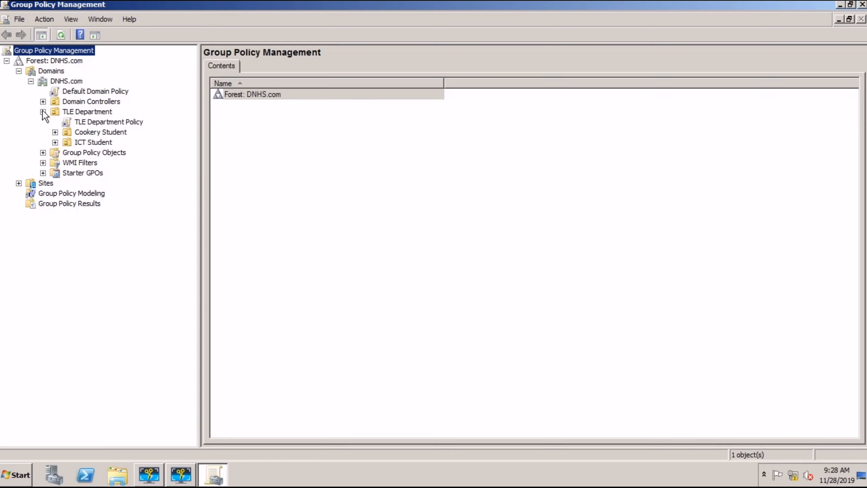
click(55, 132)
Step: Edit Cookery Student Policy in a maximized Group Policy Management Editor
right_click(113, 144)
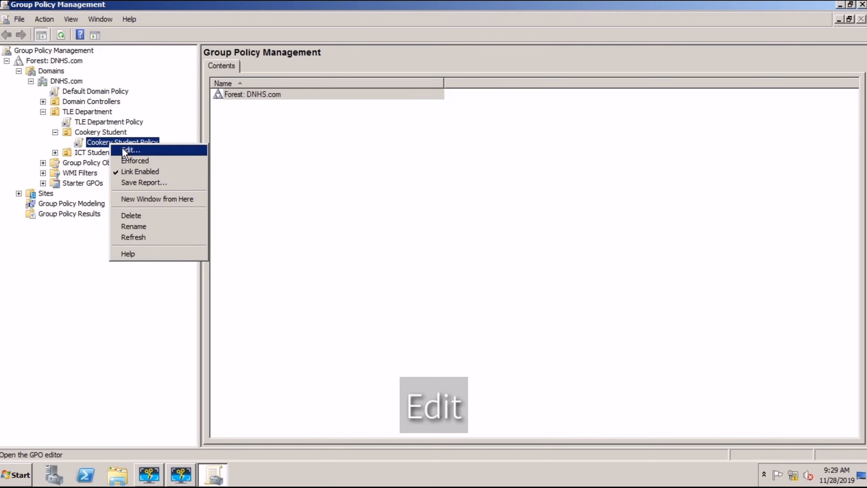
click(123, 150)
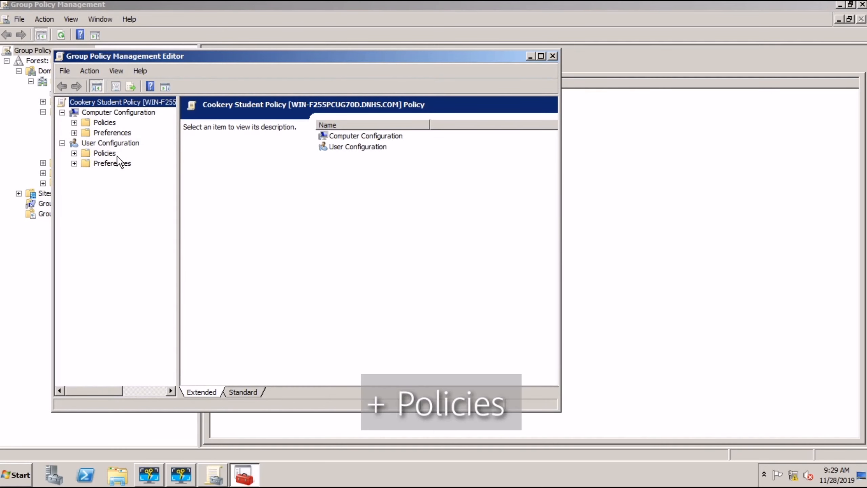
click(541, 56)
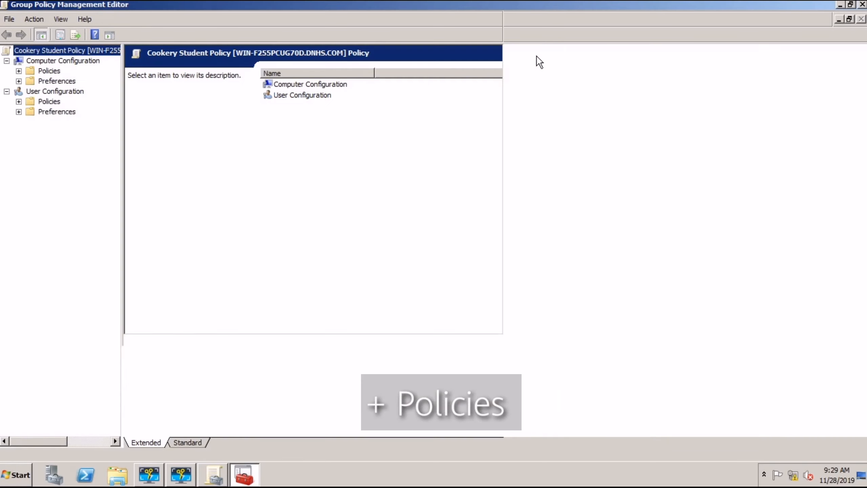
Step: Set the user Folder Redirection Desktop setting to Basic, redirecting everyone to the same location
click(19, 102)
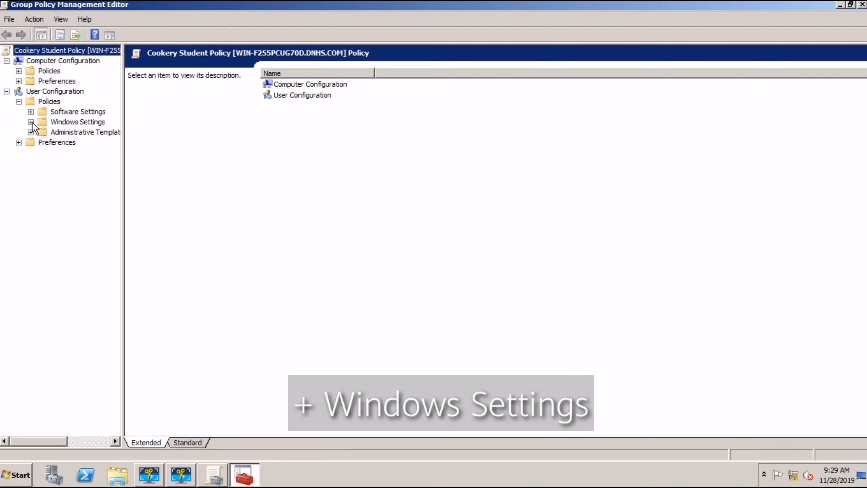
click(31, 122)
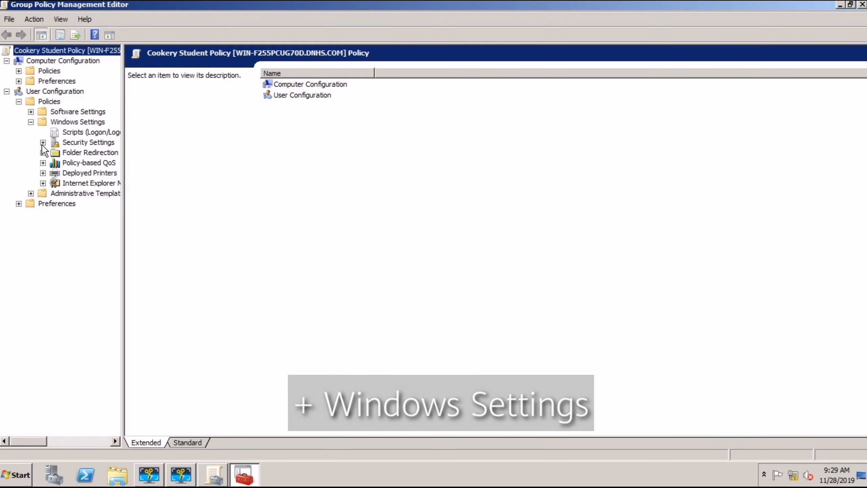
click(43, 153)
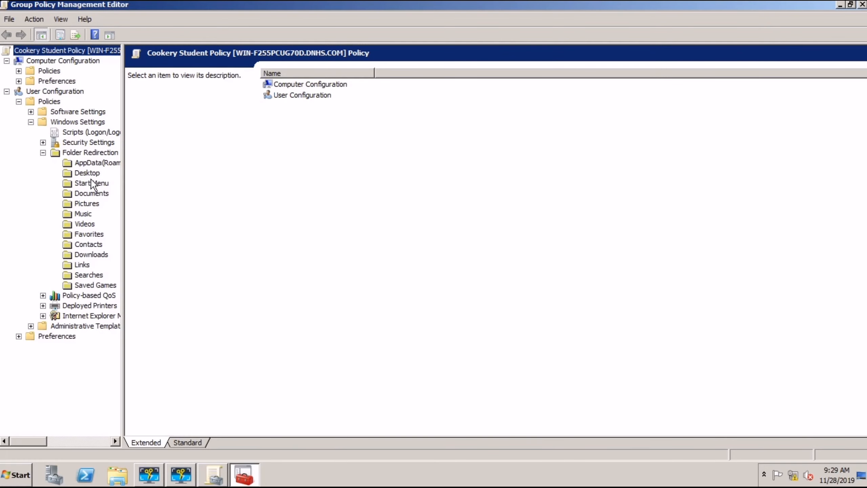
click(80, 172)
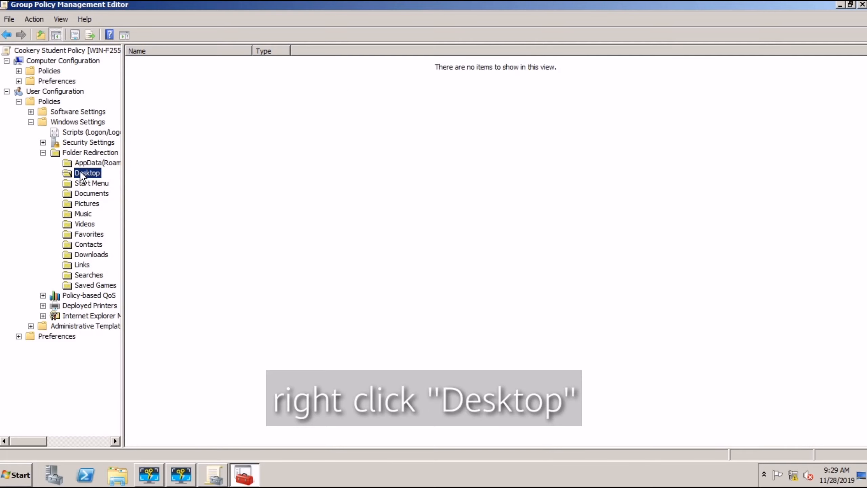
right_click(80, 173)
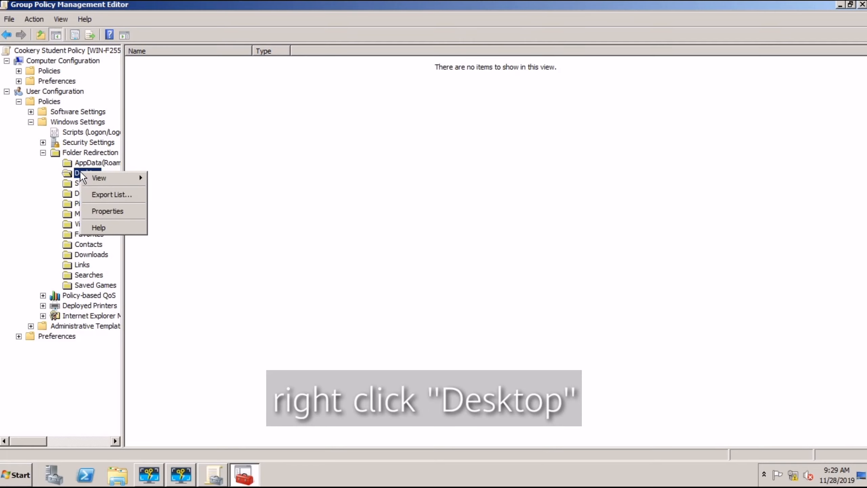
click(101, 212)
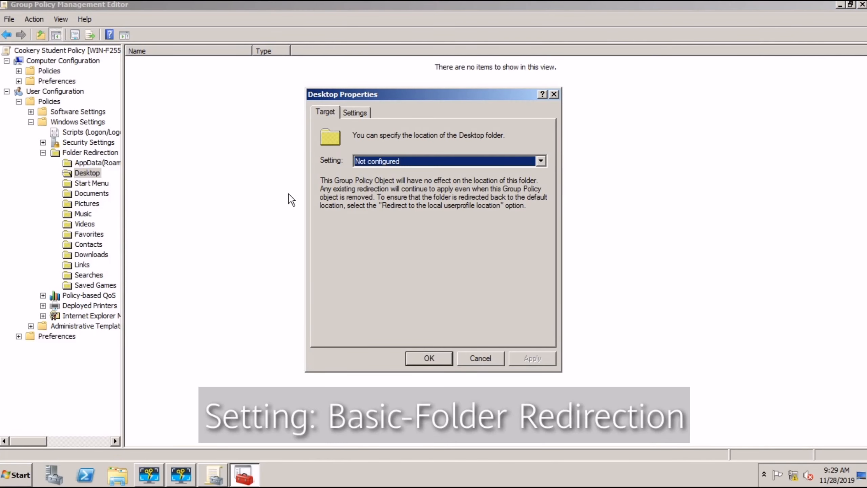
click(540, 161)
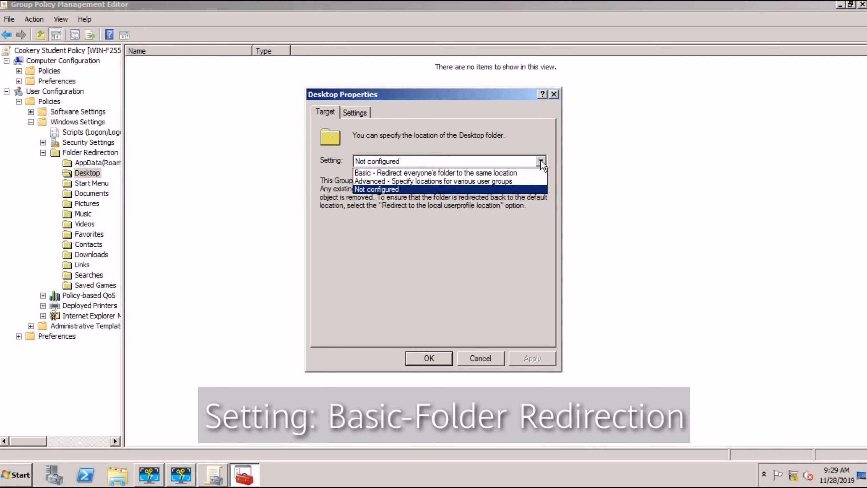
click(470, 171)
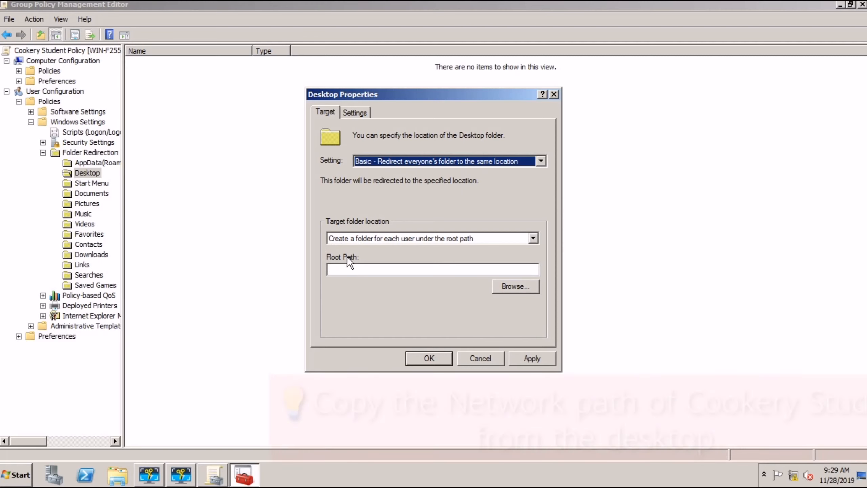
Step: Paste \\WIN-F255PCUG70D\Cookery Student as the Desktop root path, apply, accept the warning, and close
click(839, 5)
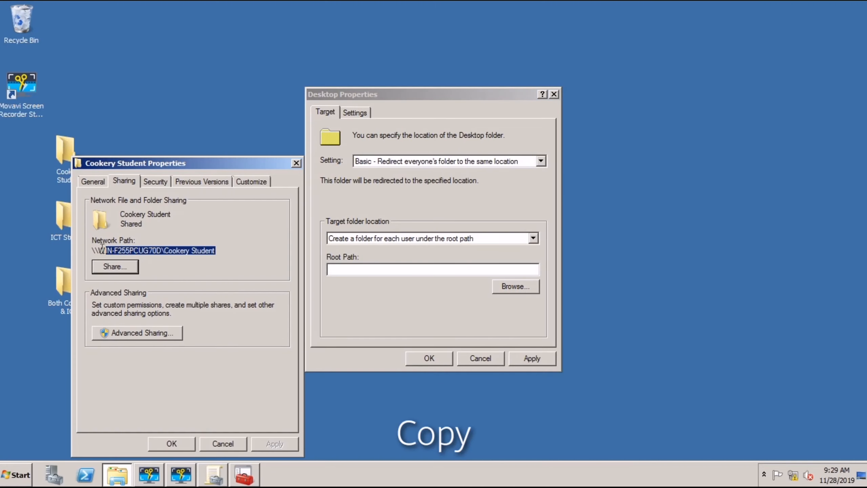
right_click(107, 251)
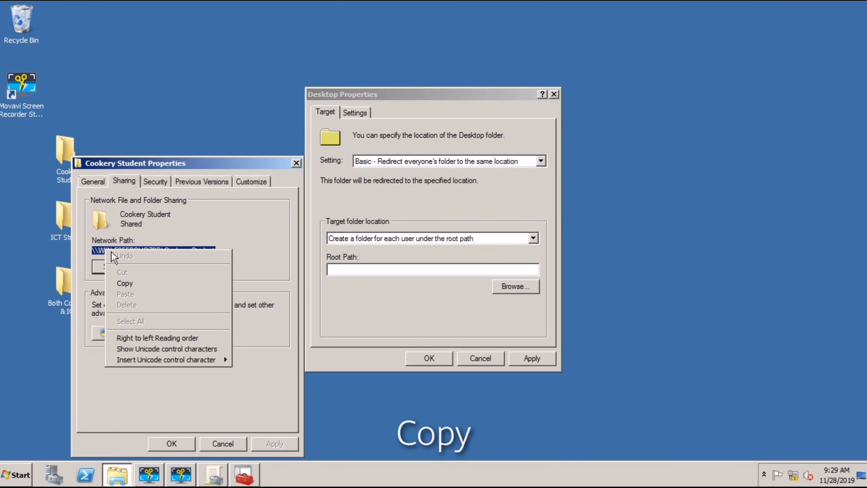
click(133, 281)
click(347, 268)
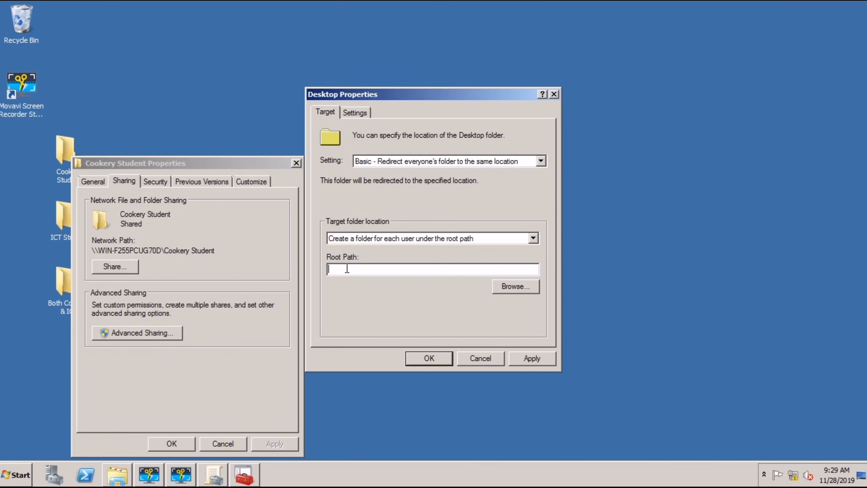
right_click(351, 269)
click(365, 308)
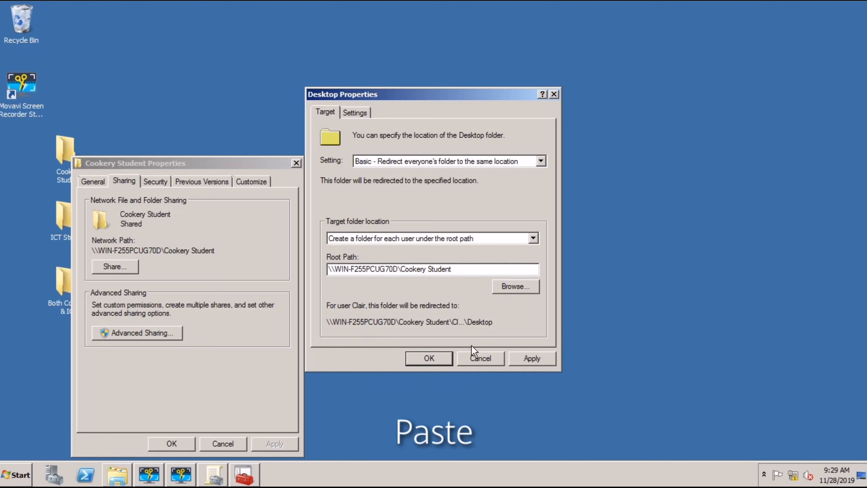
click(527, 361)
click(483, 290)
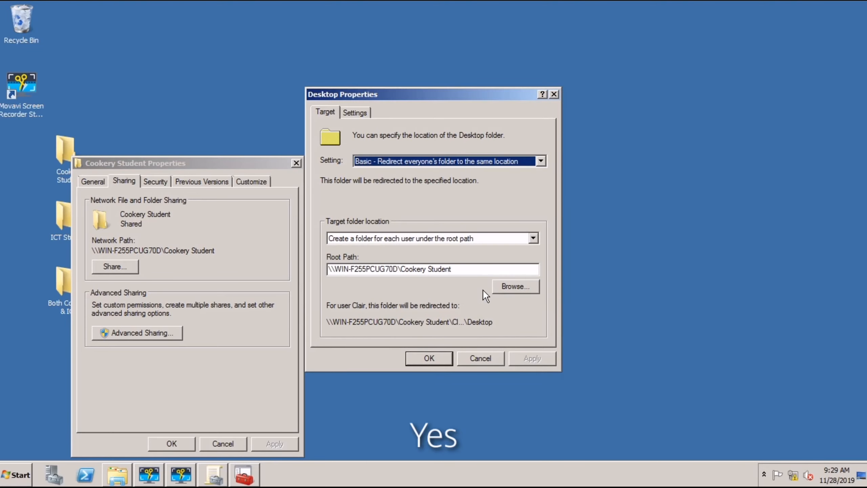
click(429, 358)
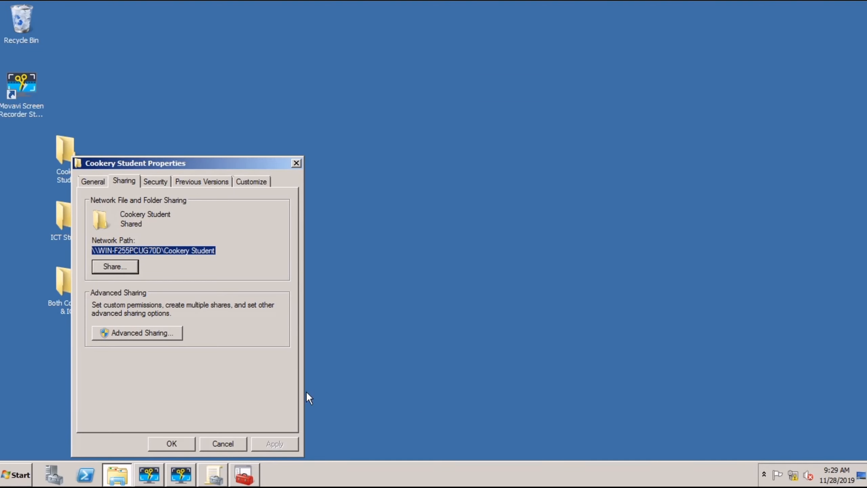
Step: Copy the ICT Student folder's network path \\WIN-F255PCUG70D\ICT Student from its Sharing properties
click(295, 161)
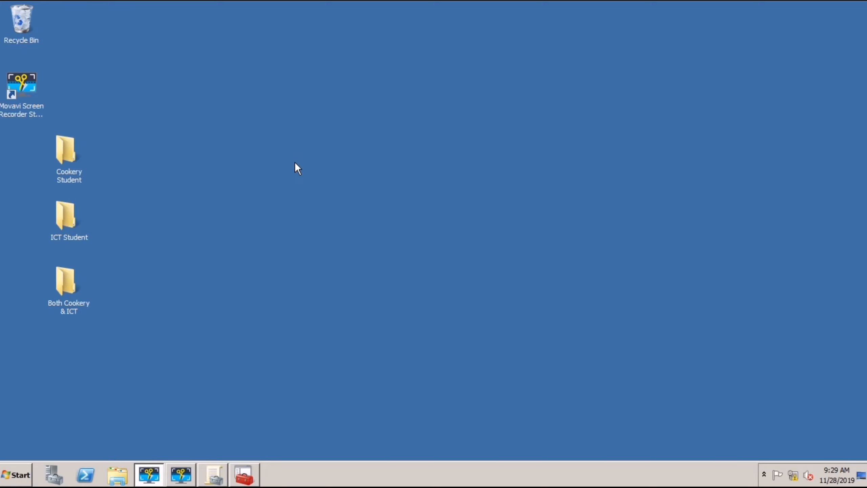
right_click(71, 229)
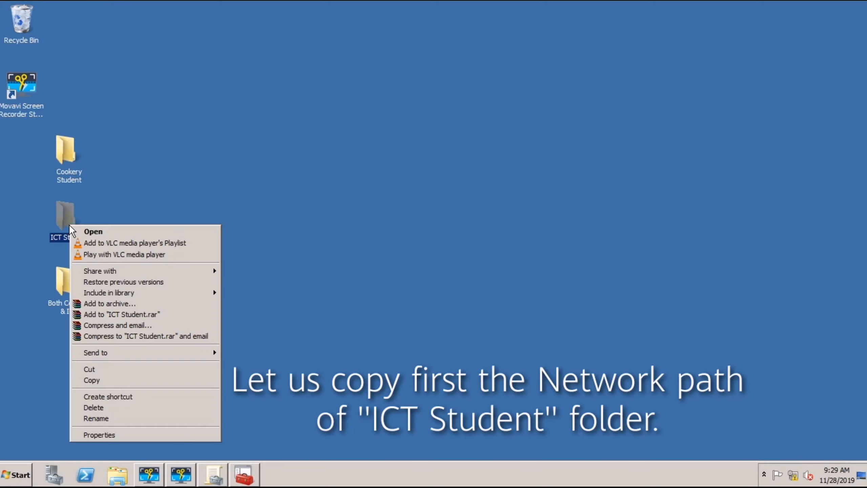
click(103, 434)
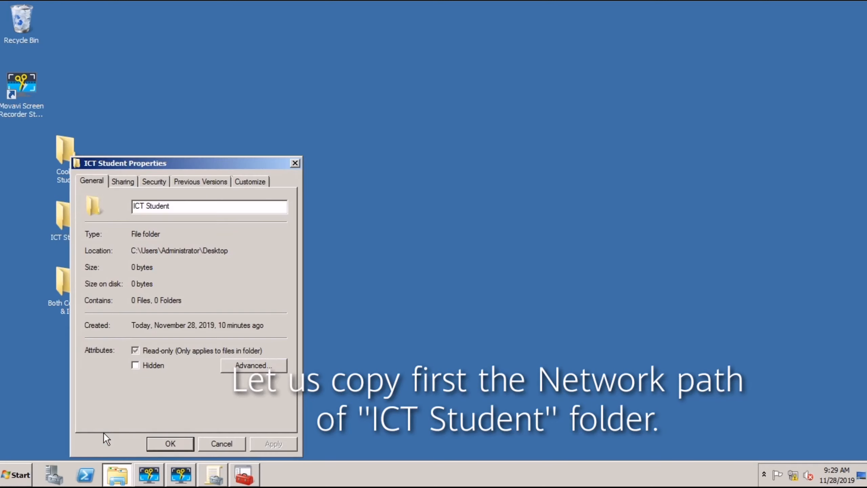
click(122, 185)
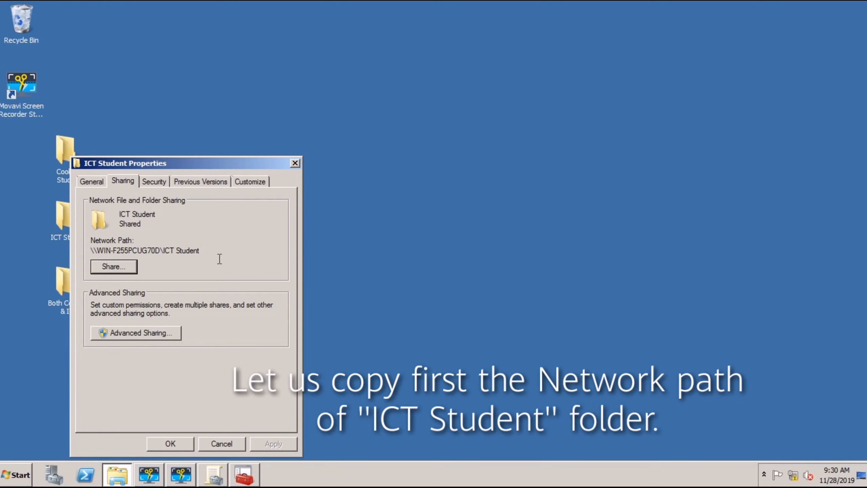
click(204, 254)
drag(205, 254, 90, 252)
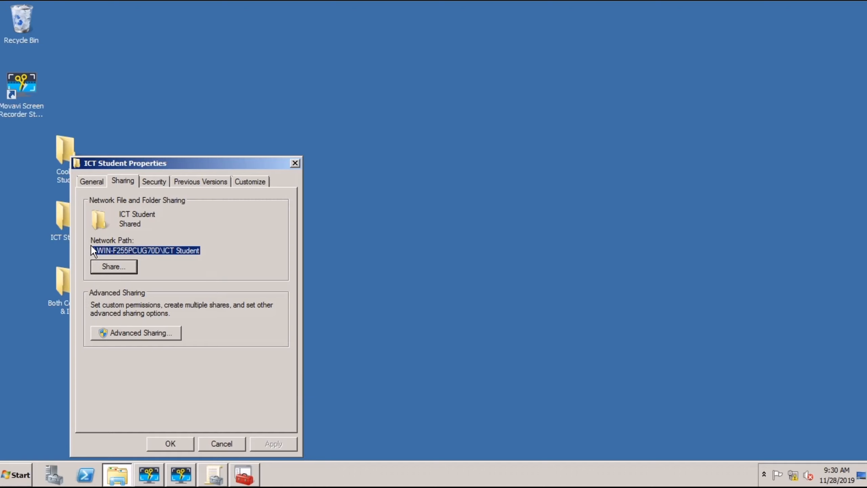
right_click(115, 254)
click(129, 286)
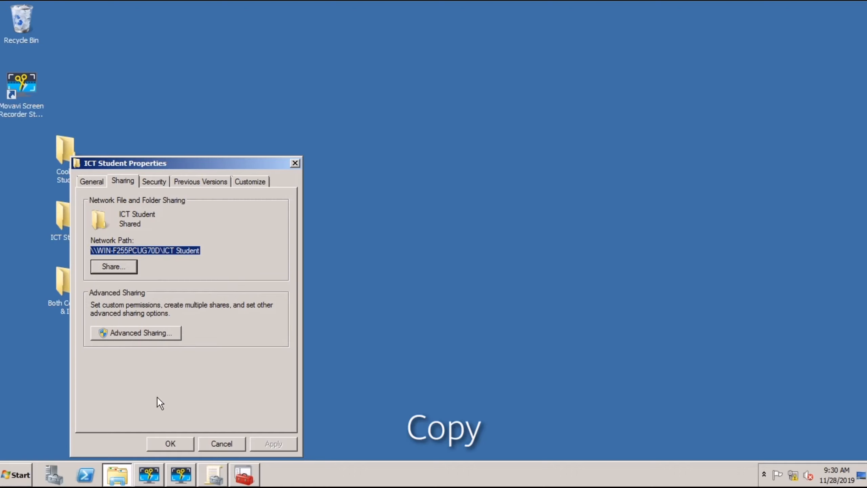
click(164, 443)
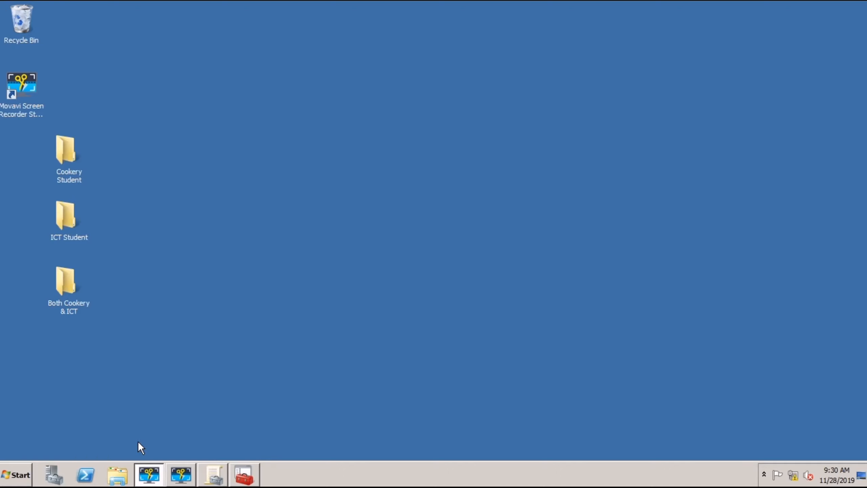
Step: Relaunch Group Policy Management maximized and expand the tree down to the DNHS.com domain
click(14, 477)
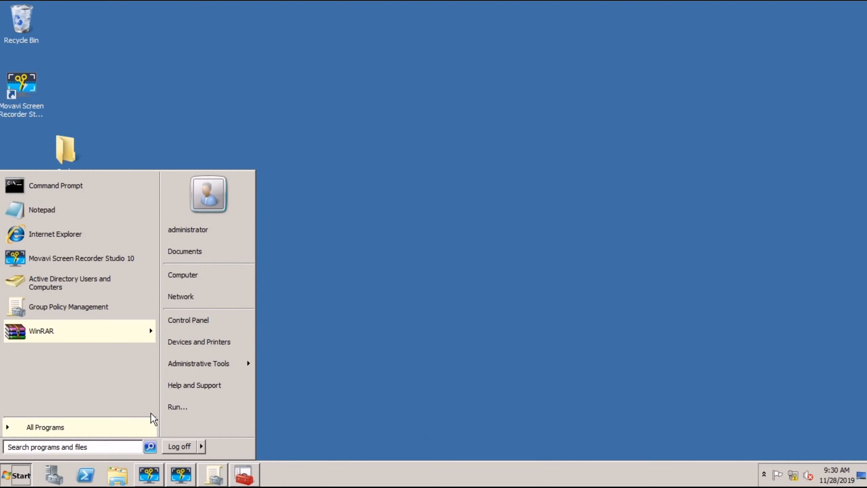
mouse_move(222, 368)
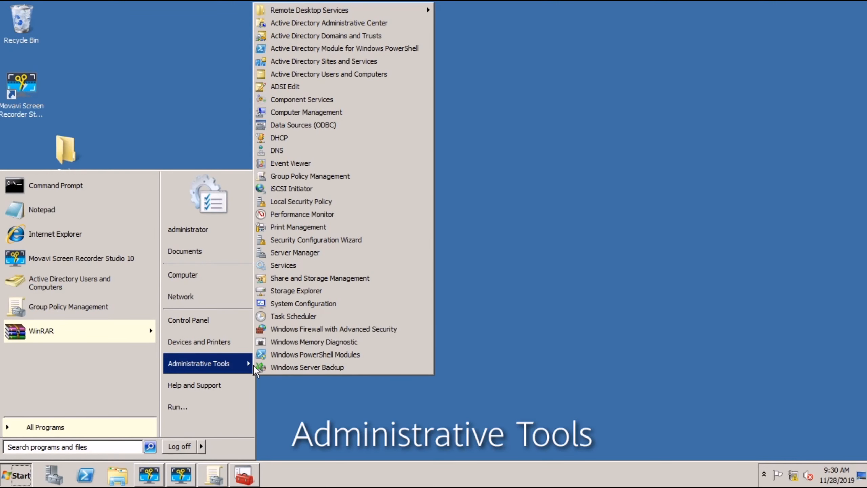
click(299, 179)
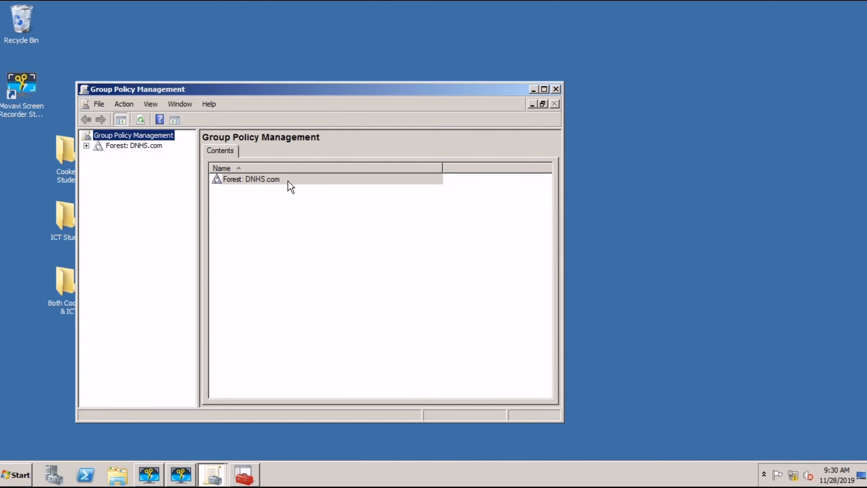
click(87, 146)
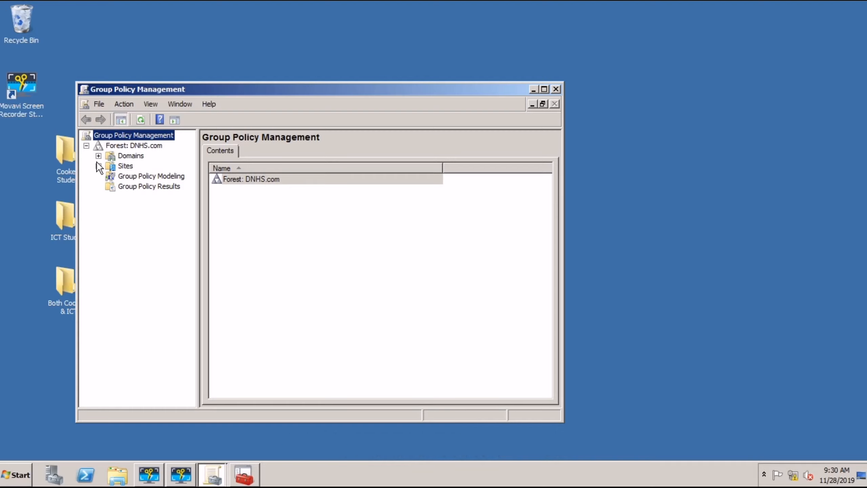
click(98, 156)
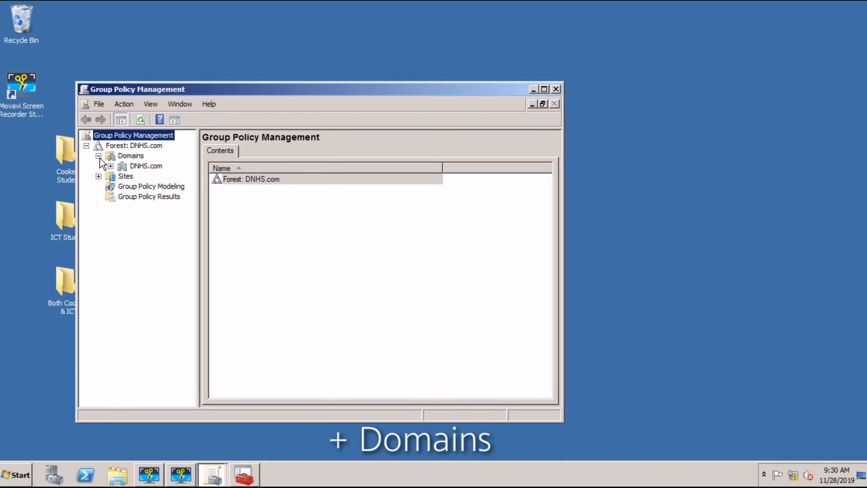
click(111, 167)
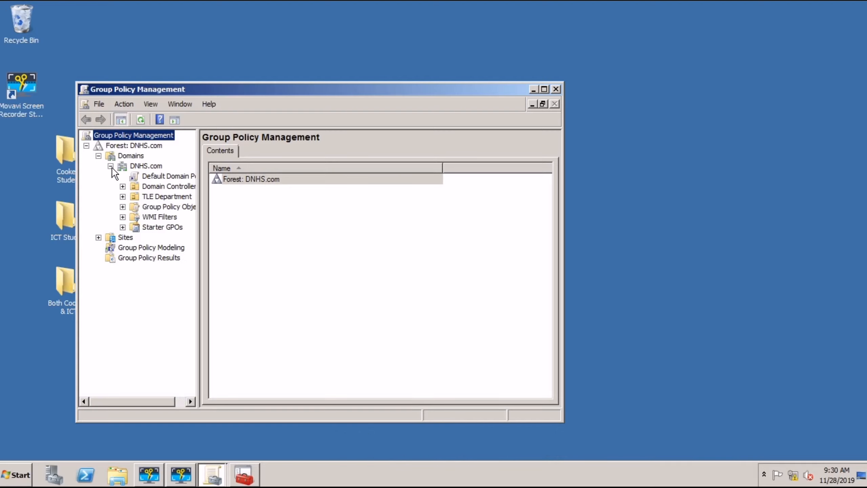
click(544, 89)
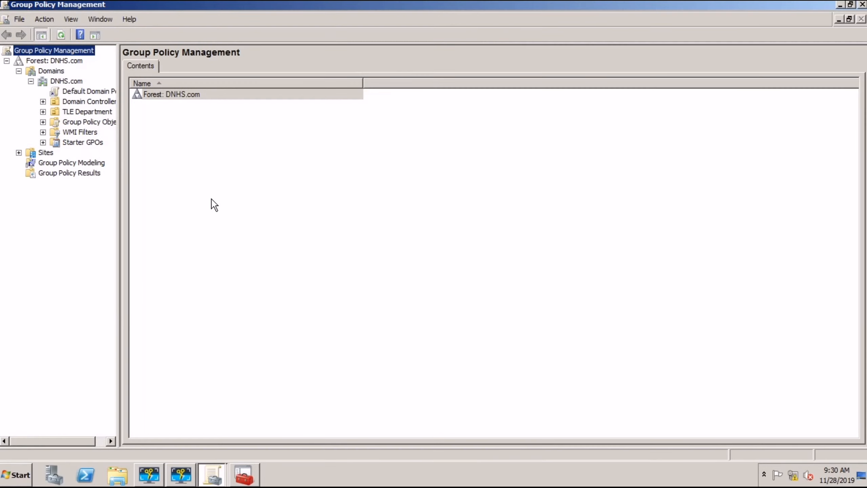
drag(117, 76, 245, 71)
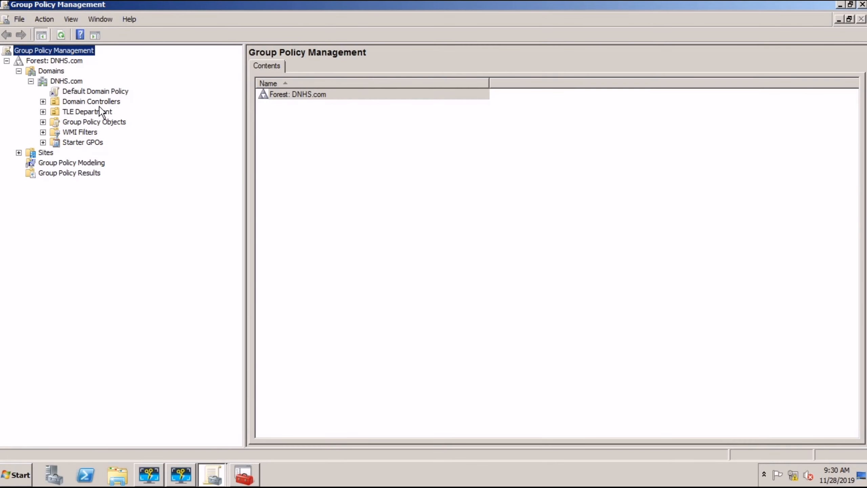
Step: Edit ICT Student Policy and expand User Configuration down to the Folder Redirection Desktop folder
click(44, 112)
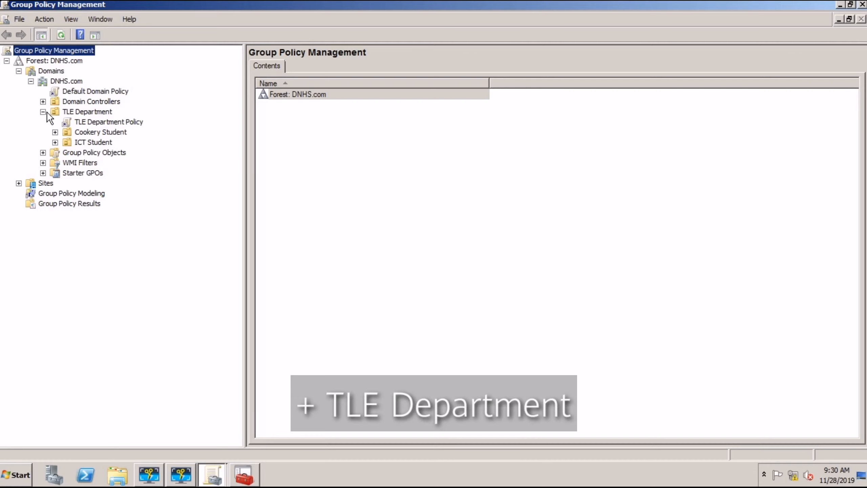
click(55, 142)
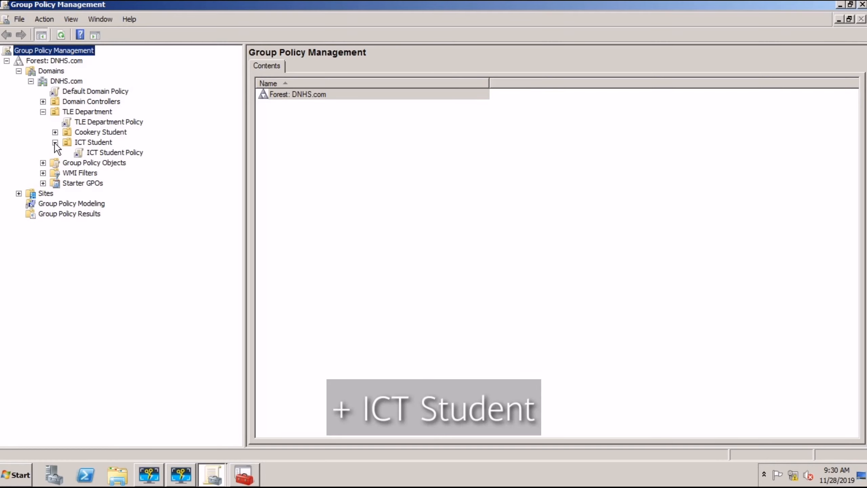
right_click(102, 152)
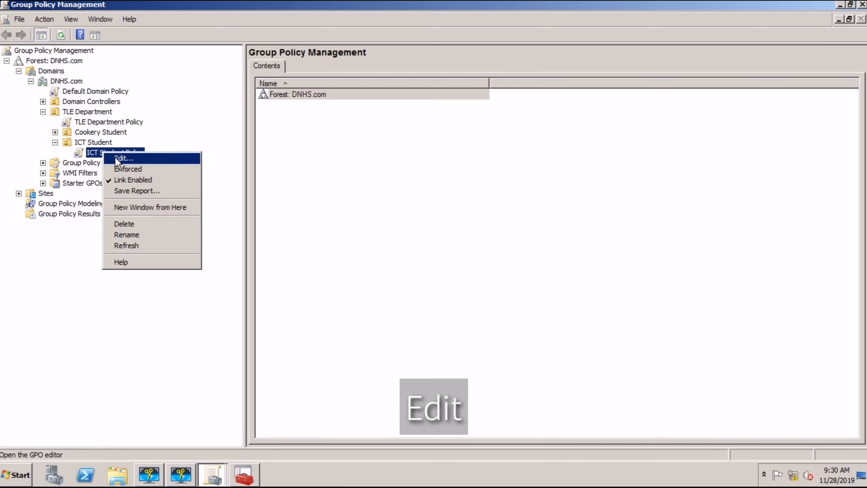
click(116, 158)
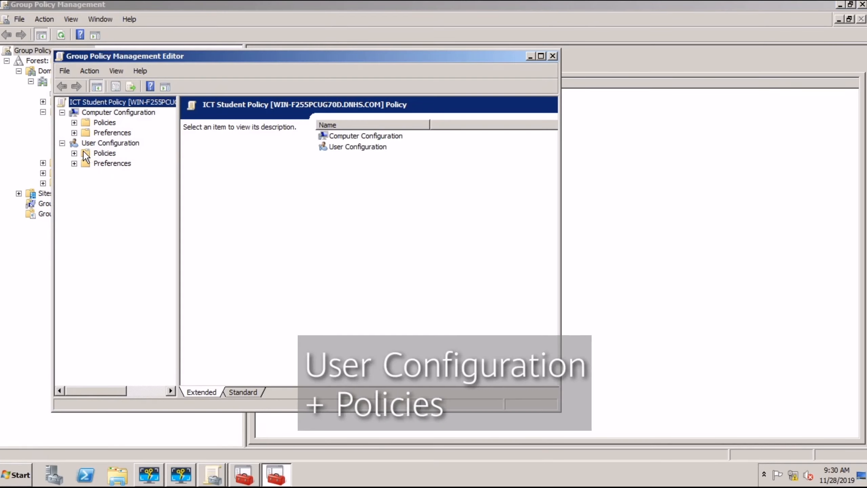
click(74, 154)
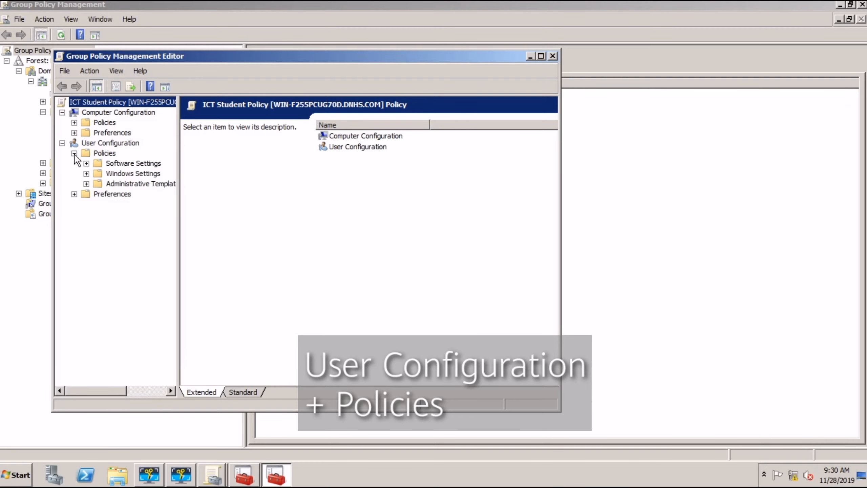
click(541, 56)
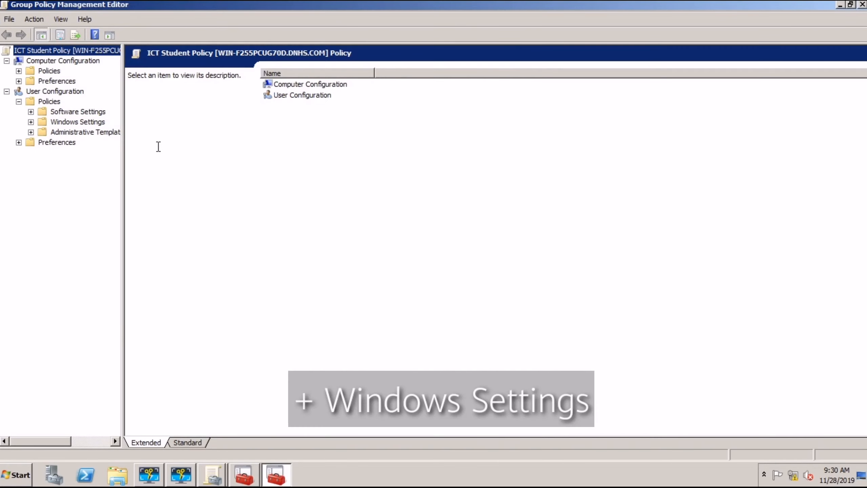
click(30, 122)
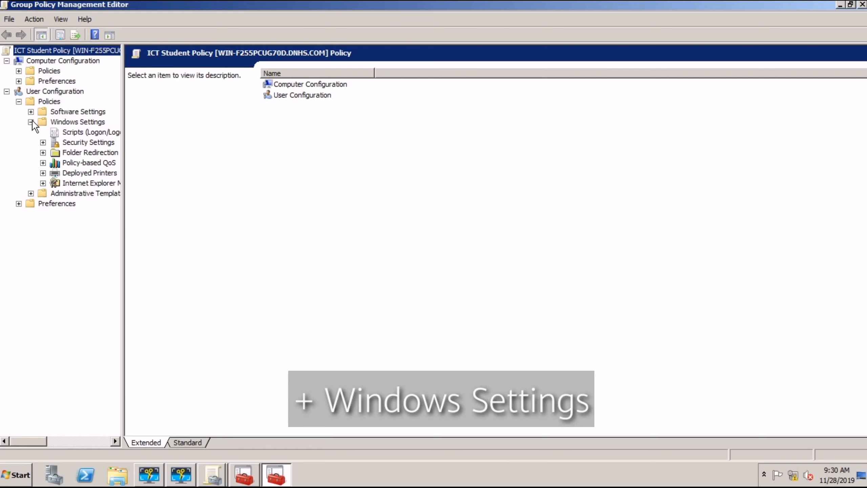
click(43, 153)
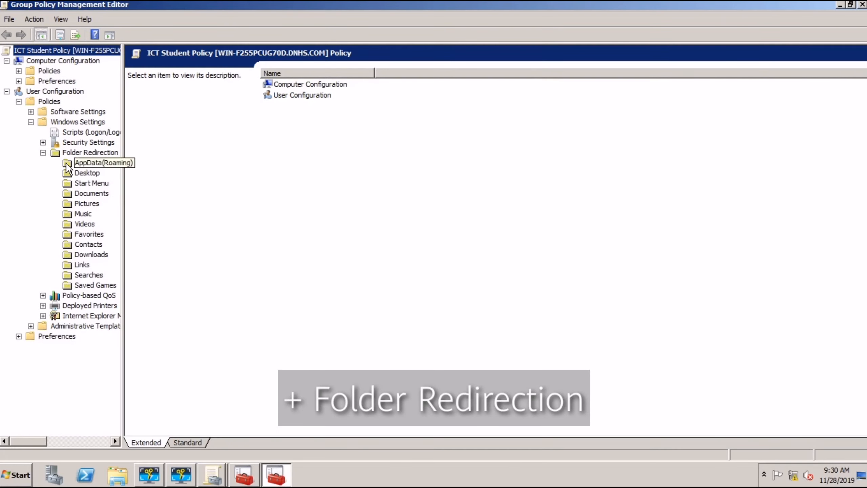
right_click(75, 174)
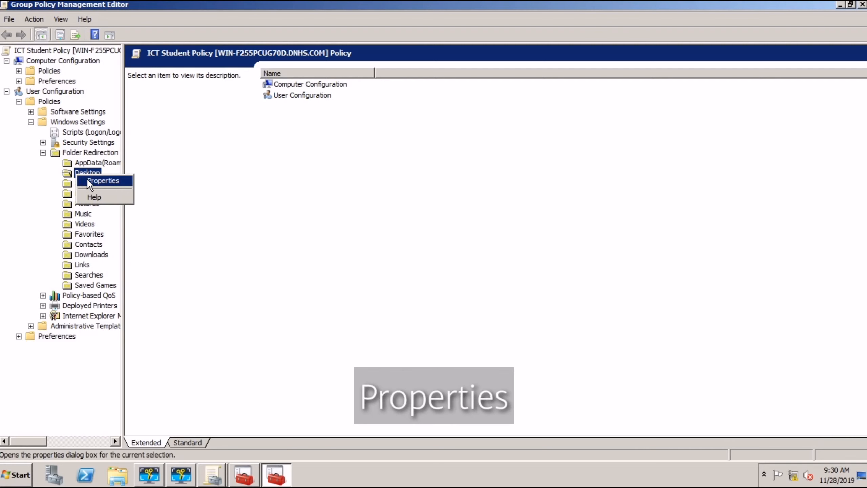
Step: Set Desktop redirection to Basic with root path \\WIN-F255PCUG70D\ICT Student, accept the warning and apply
click(88, 179)
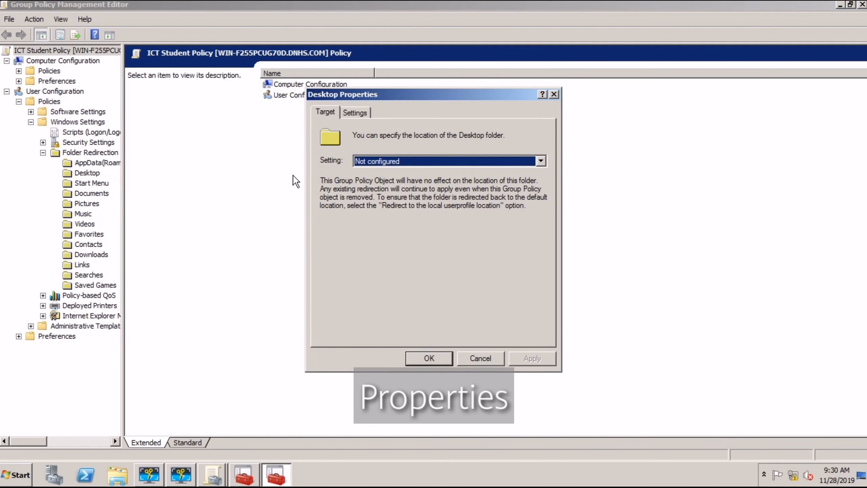
click(541, 161)
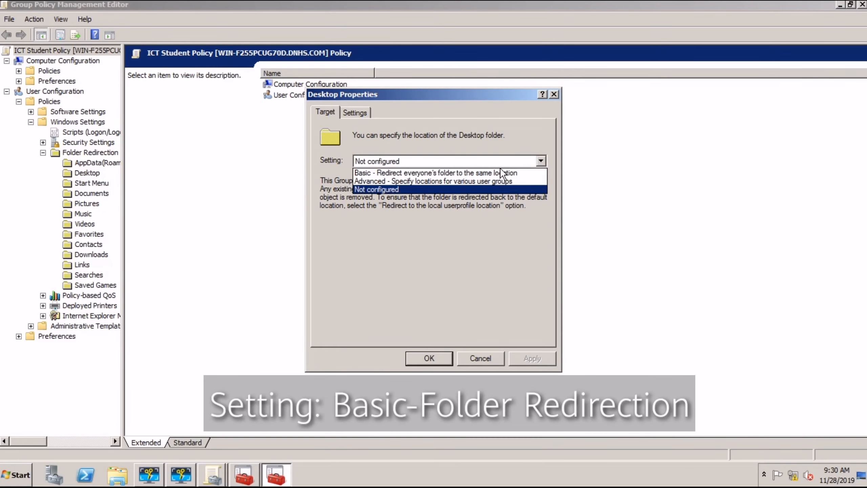
click(488, 173)
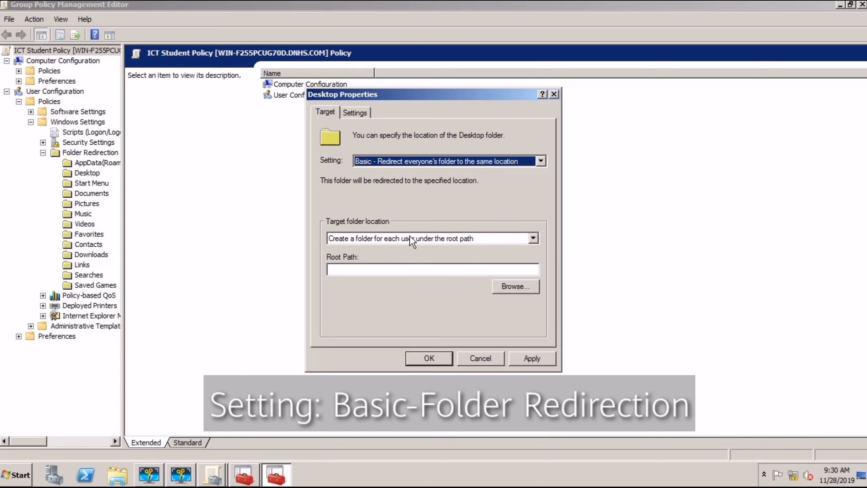
right_click(402, 269)
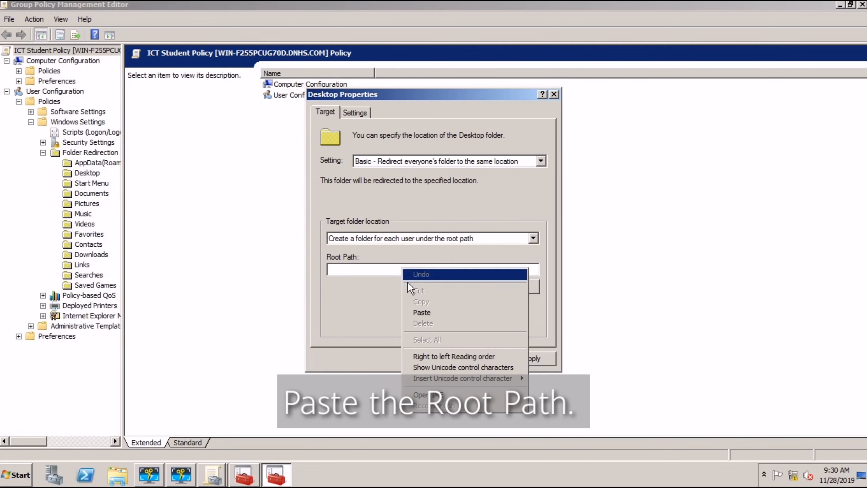
click(421, 312)
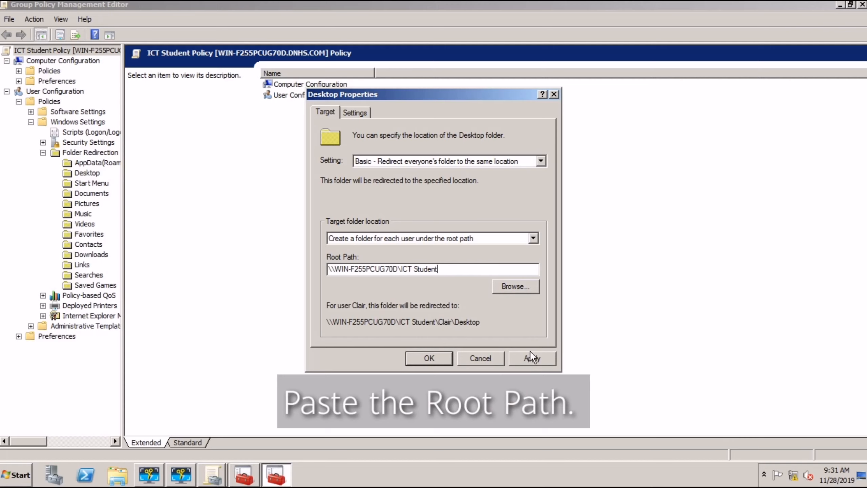
click(533, 358)
click(488, 288)
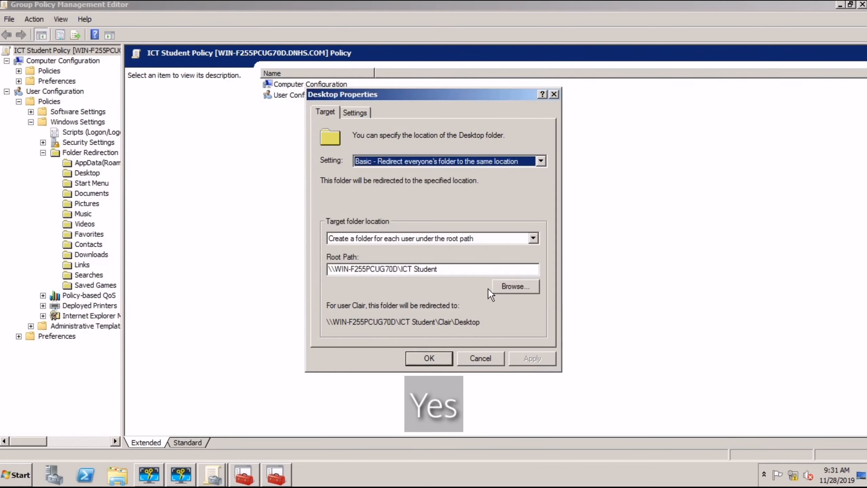
click(431, 355)
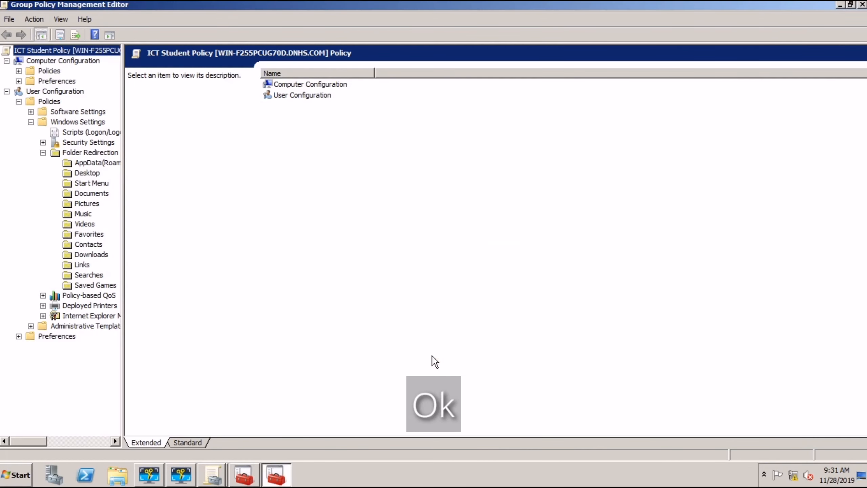
drag(123, 107, 227, 121)
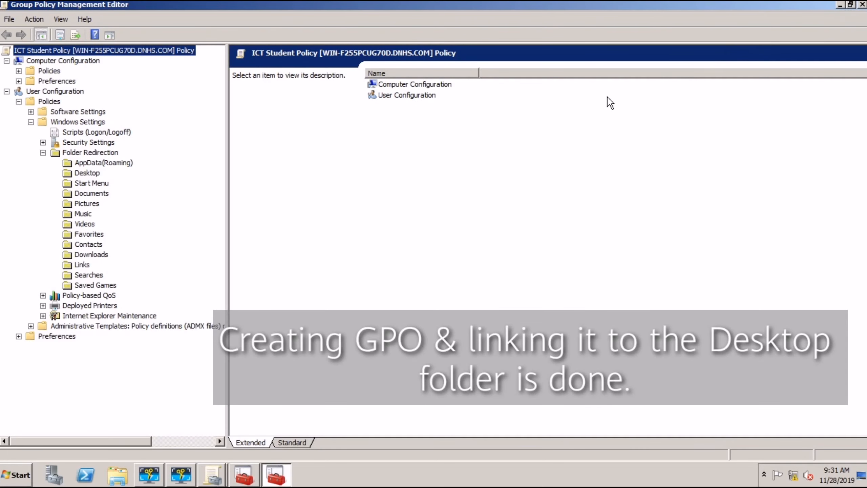
Step: Close the Group Policy Management Editor and the Group Policy Management console
click(861, 5)
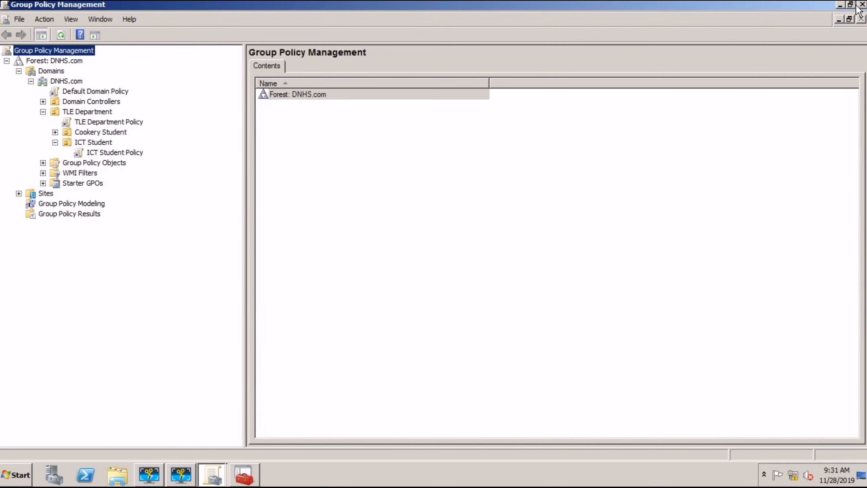
click(851, 4)
click(557, 89)
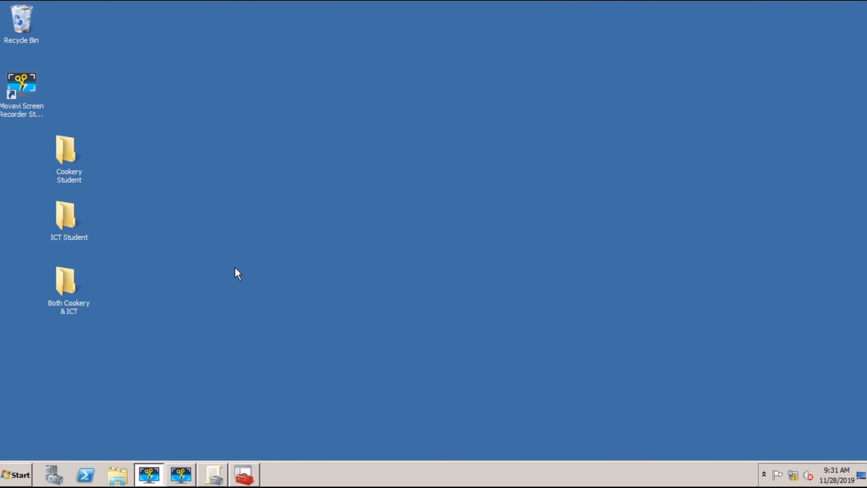
Step: Relaunch Group Policy Management maximized and expand Forest > Domains > DNHS.com > TLE Department
click(16, 475)
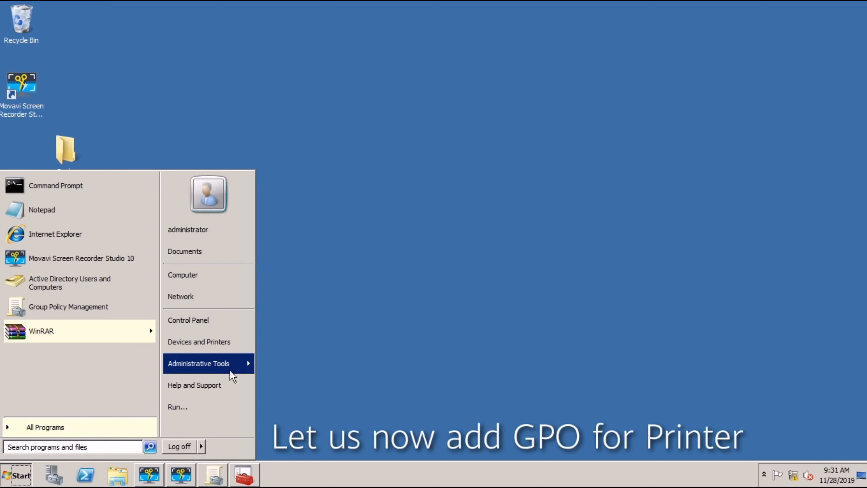
mouse_move(243, 364)
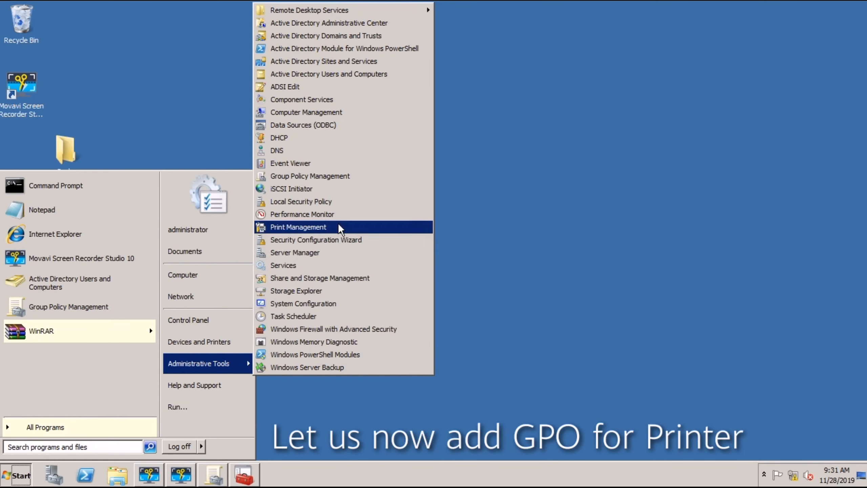
click(342, 181)
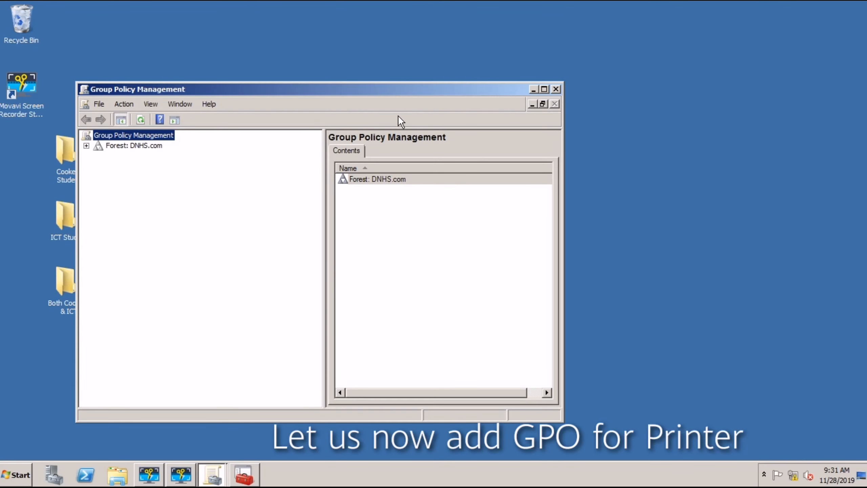
click(544, 89)
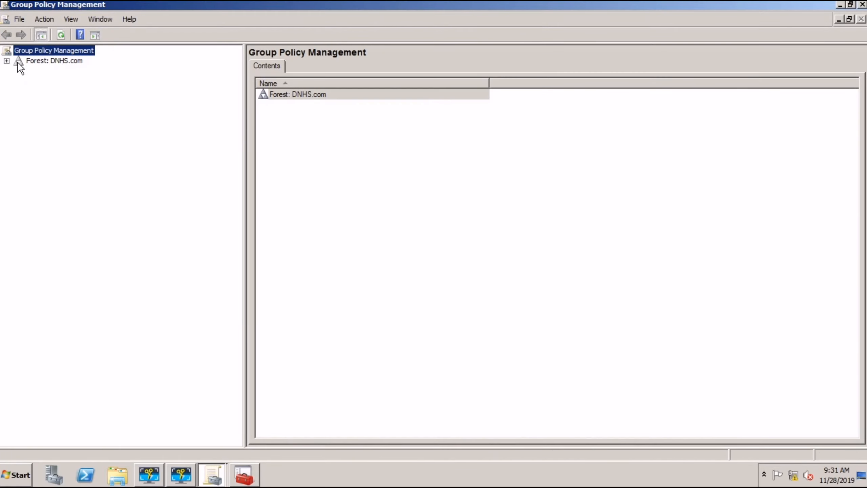
click(7, 61)
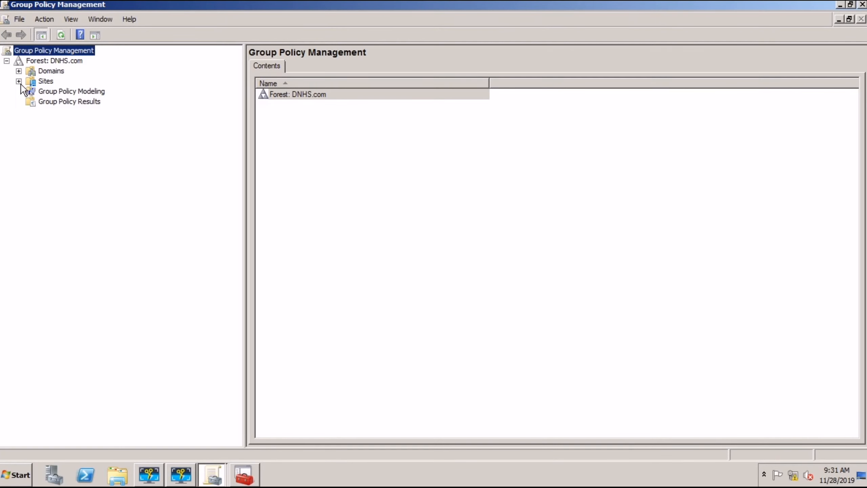
click(18, 71)
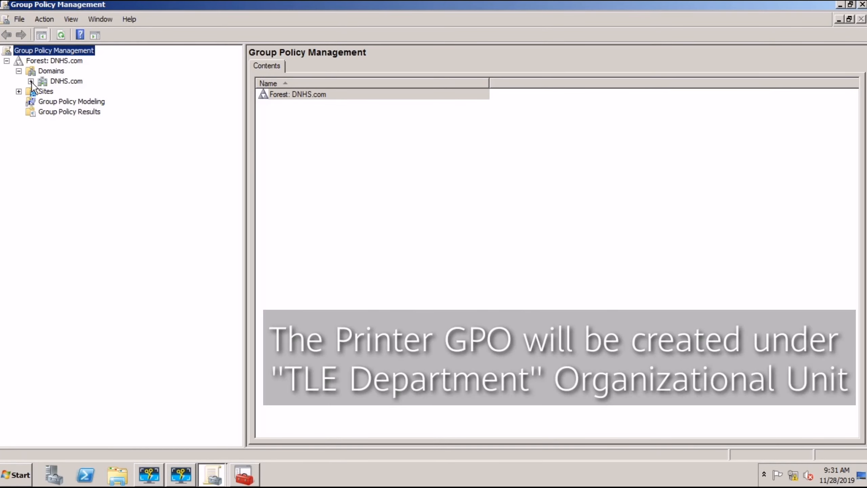
click(31, 82)
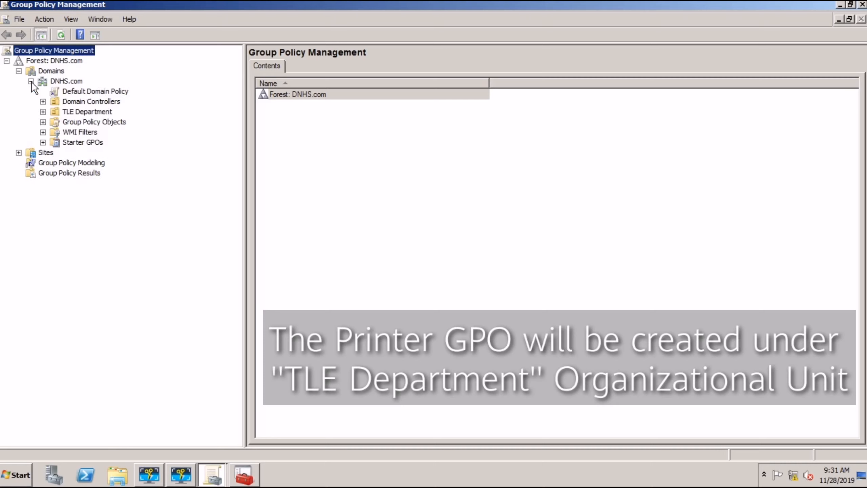
click(43, 112)
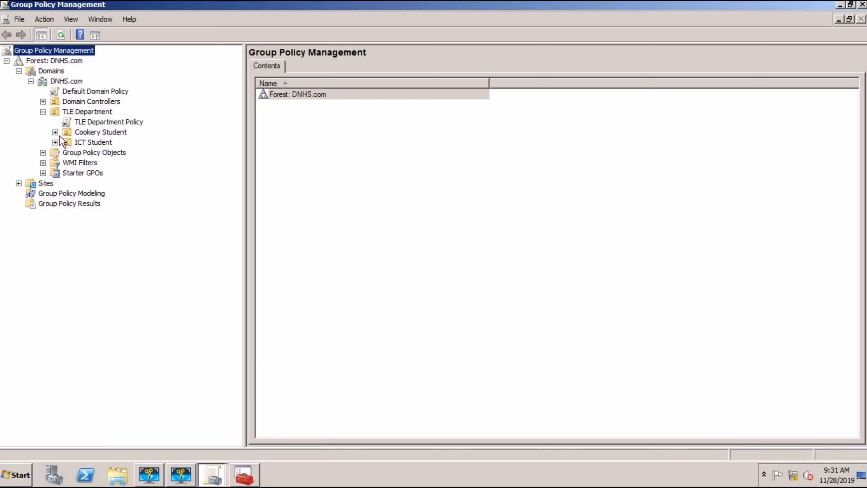
Step: Create a GPO named 'TLE Printer GPO' linked to the TLE Department OU
right_click(76, 113)
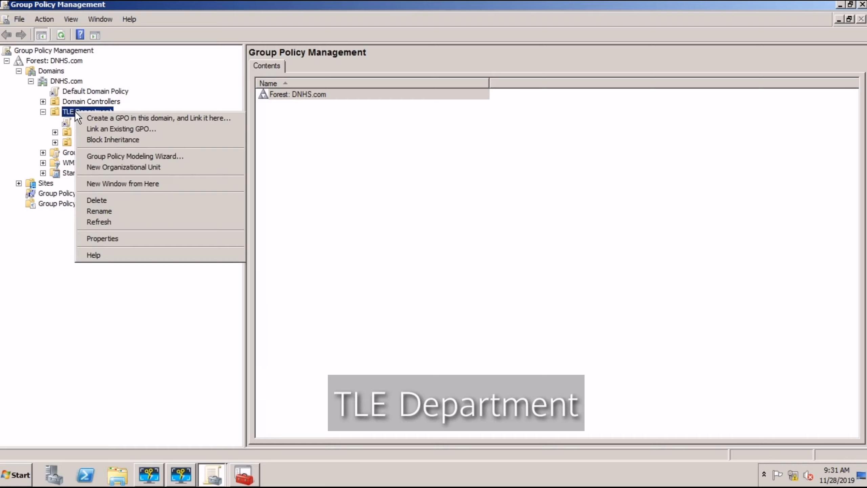
click(93, 117)
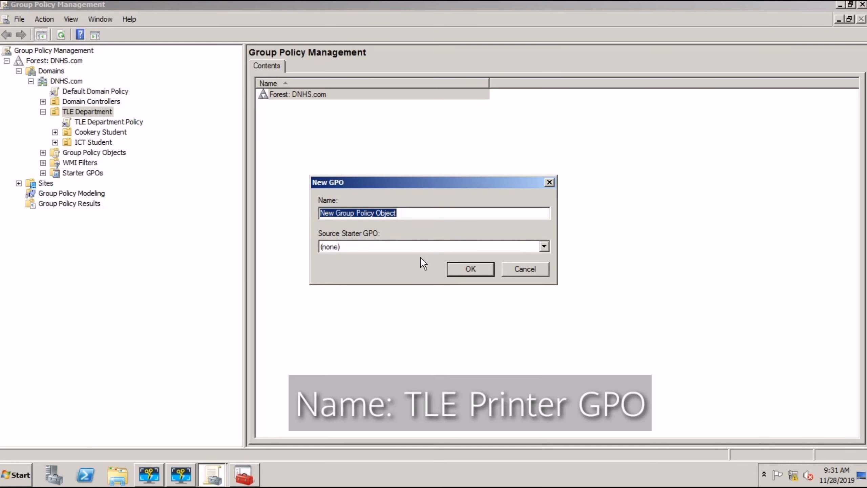
text(TLE Printer)
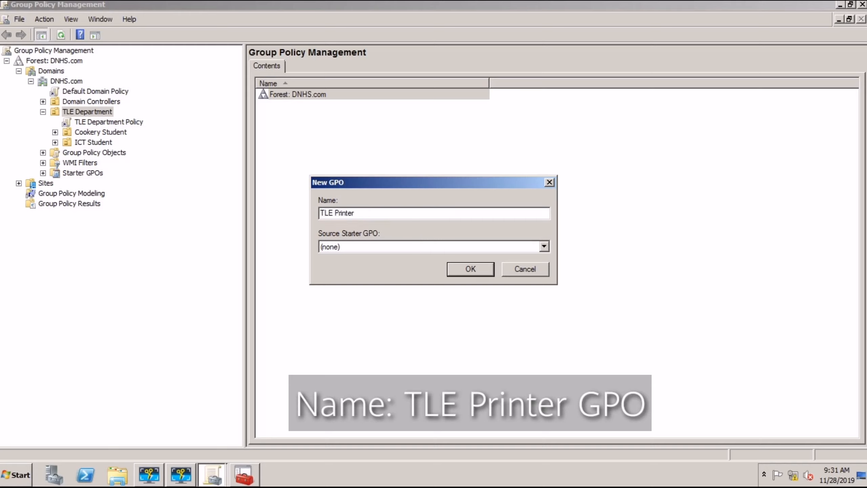
text( GPO)
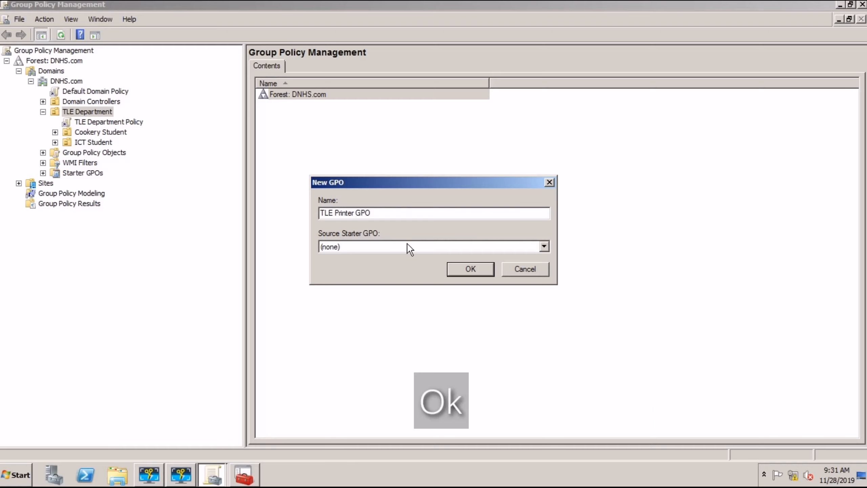
click(468, 271)
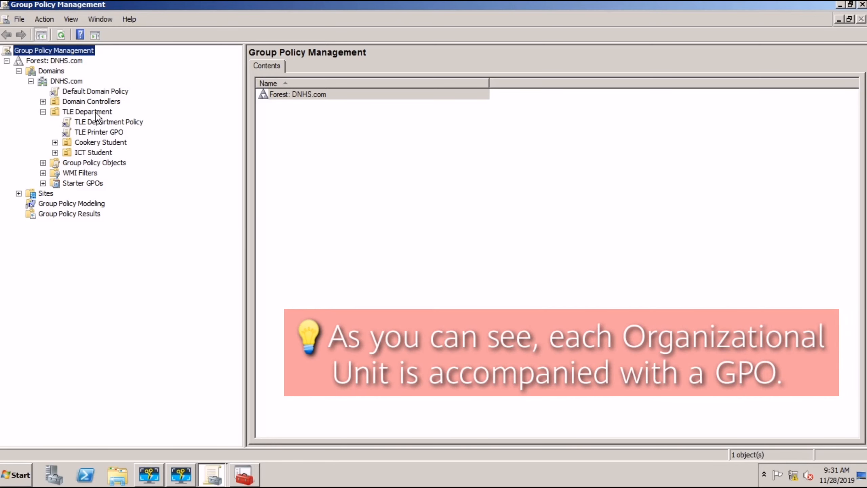
Step: Expand Cookery Student and ICT Student to view their linked policies, then close the console
click(55, 141)
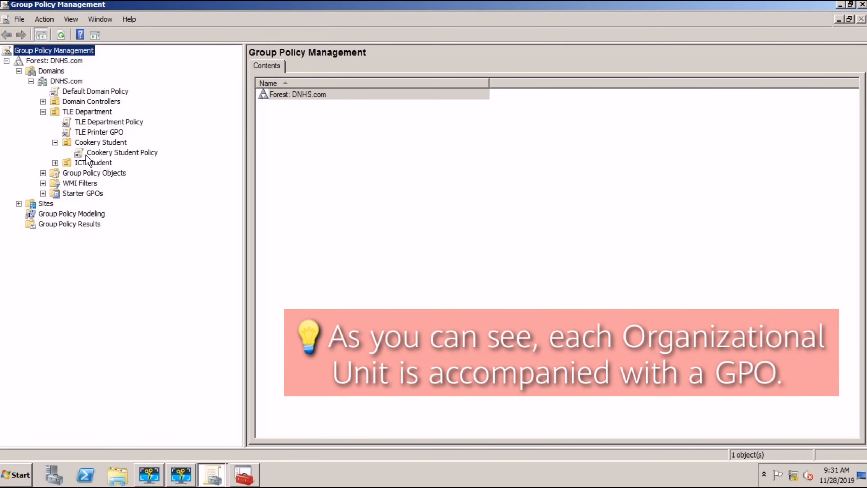
click(55, 163)
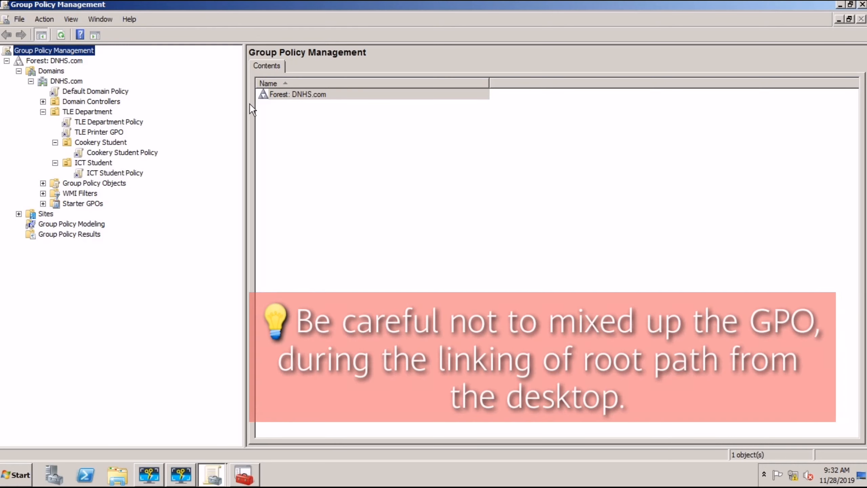
click(861, 4)
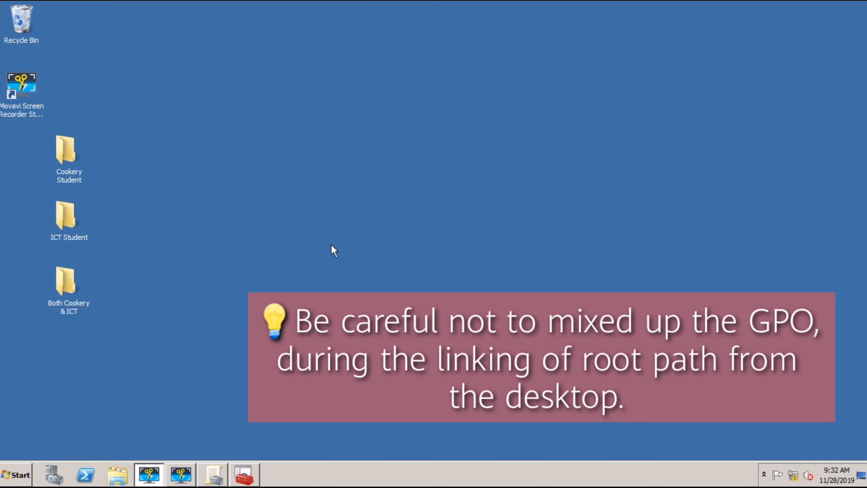